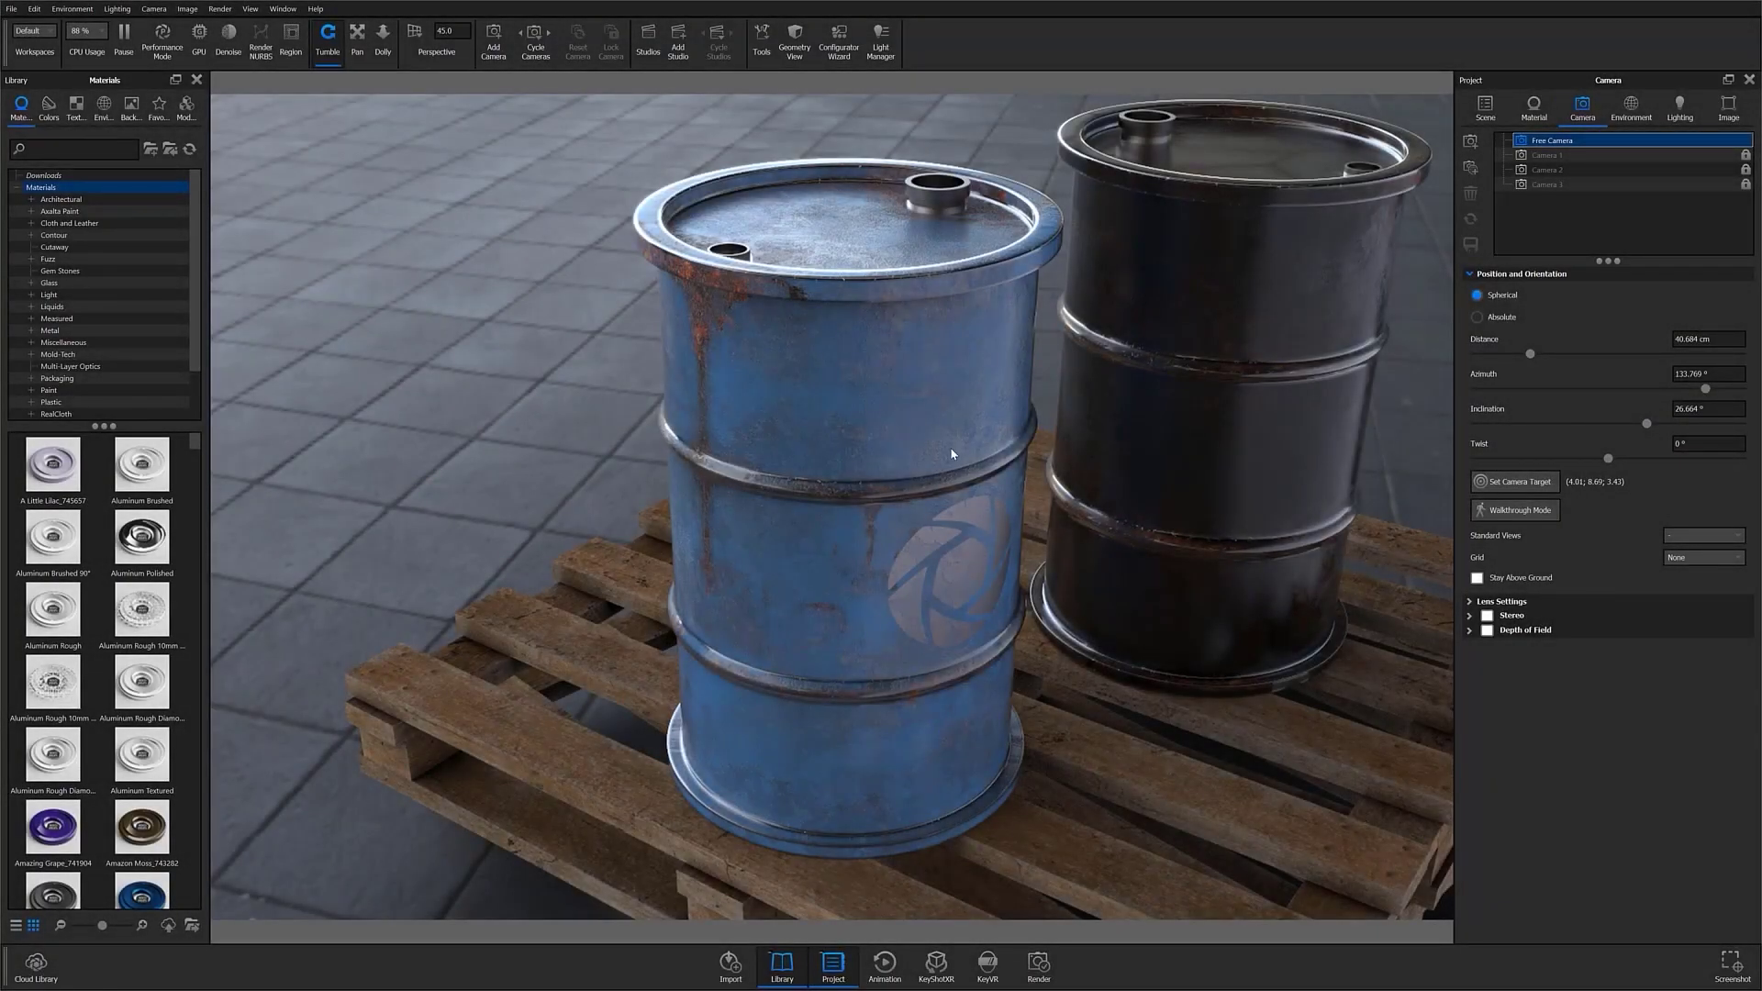
# Assign a 3D Paint texture to the Color channel of the blue barrel's Paint material.
pyautogui.doubleClick(859, 411)
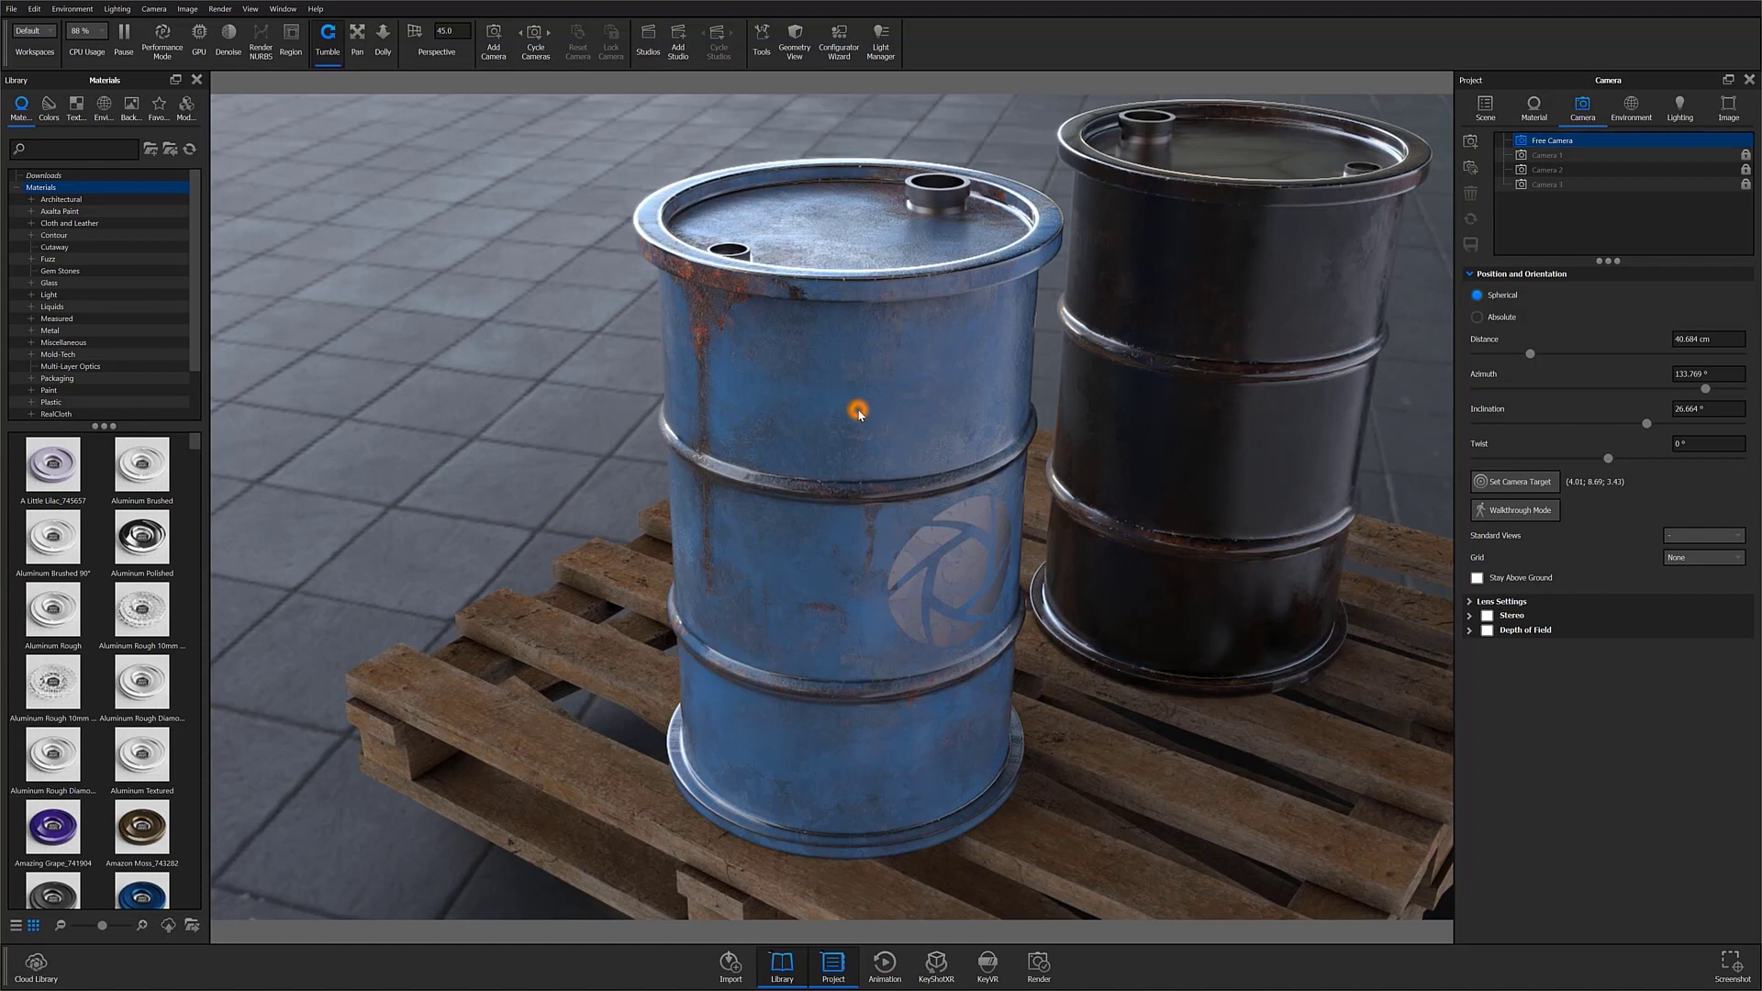
pyautogui.click(1526, 117)
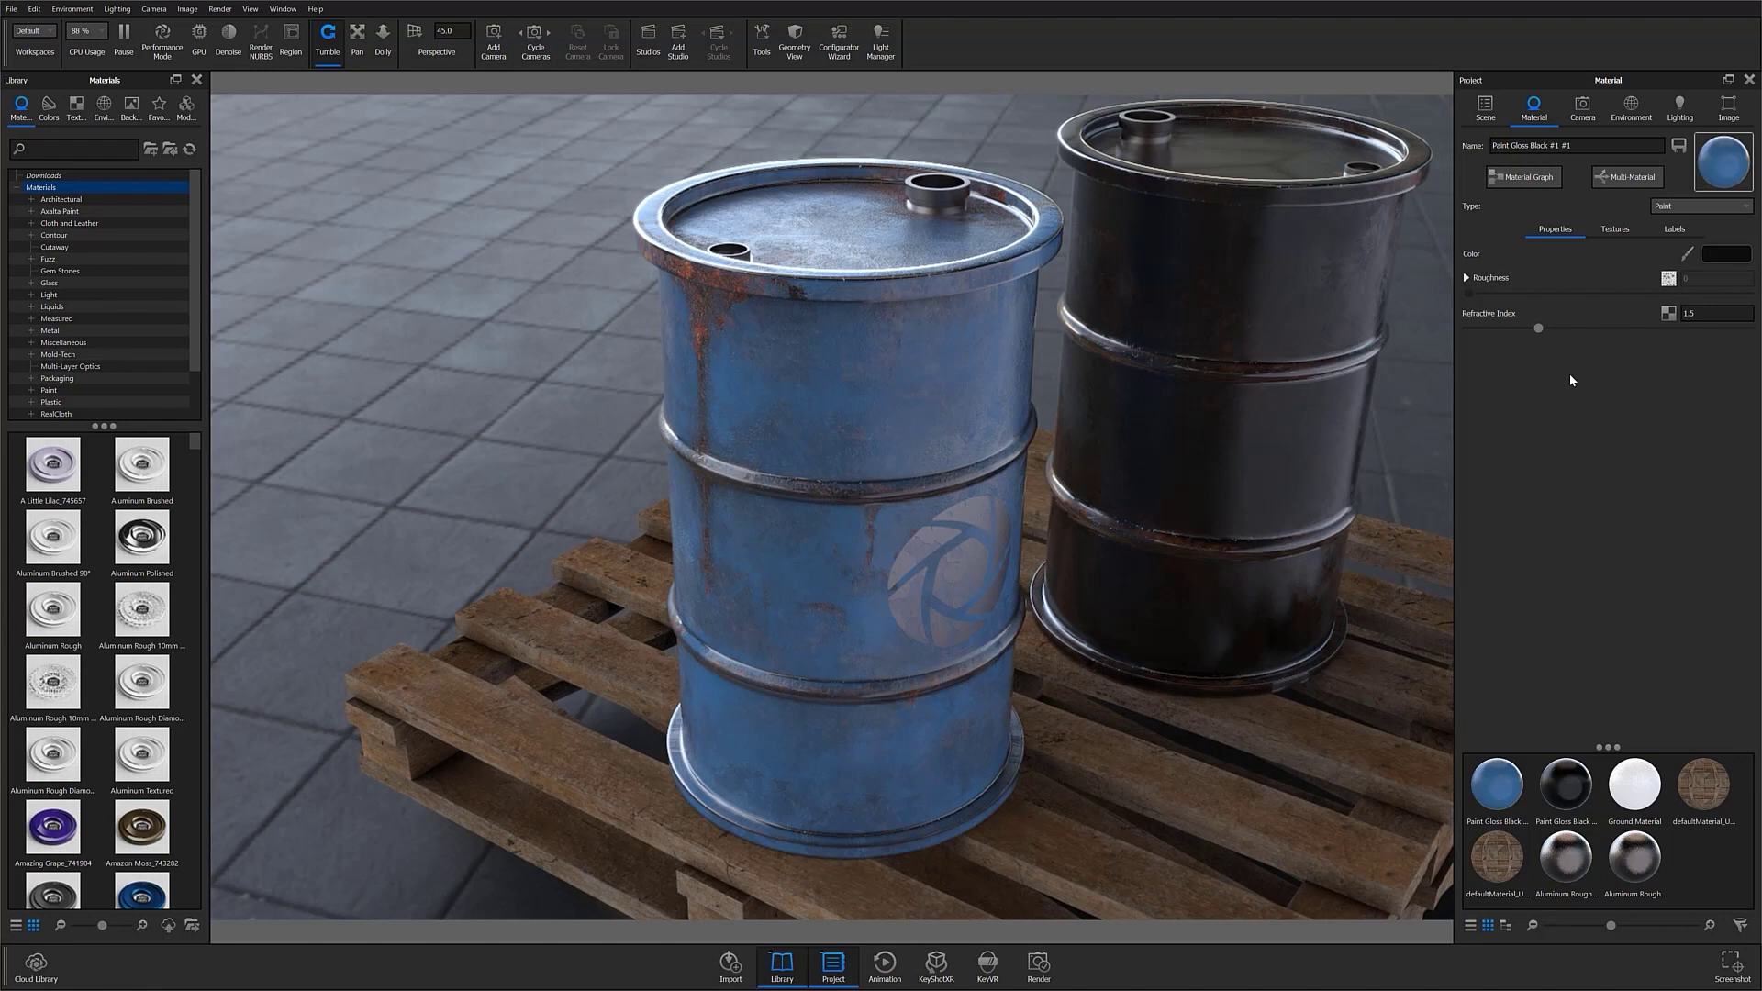
pyautogui.click(1614, 230)
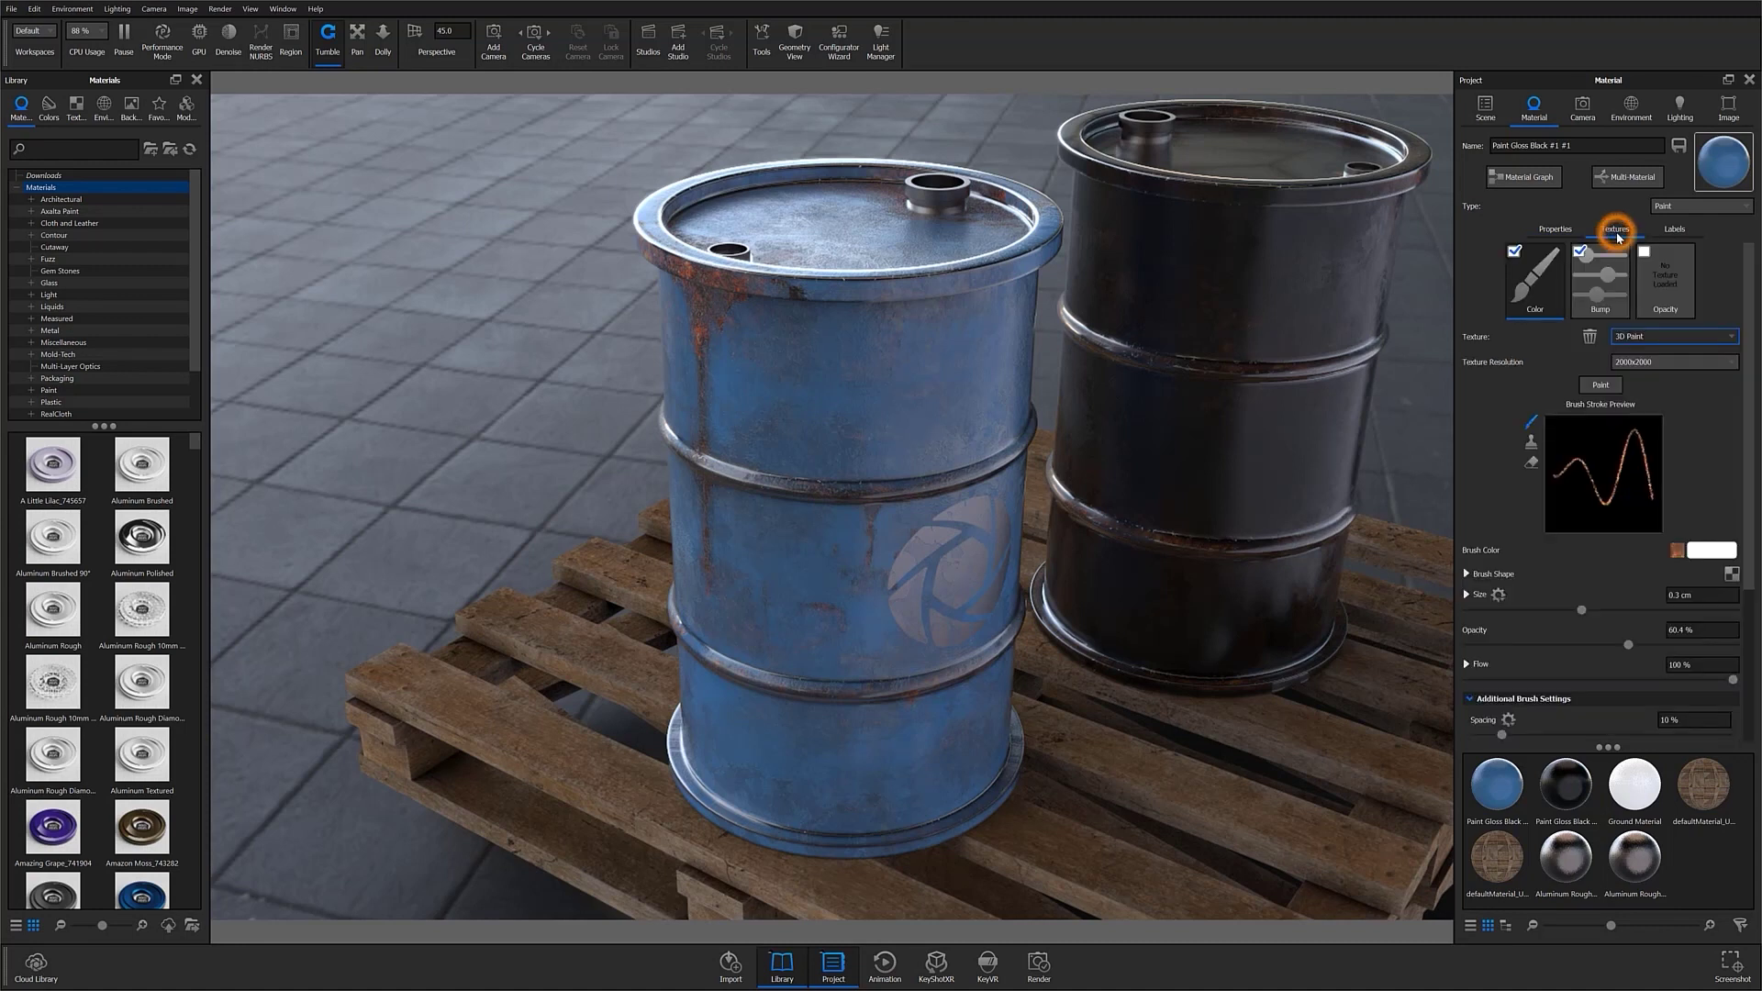
pyautogui.rightClick(1552, 277)
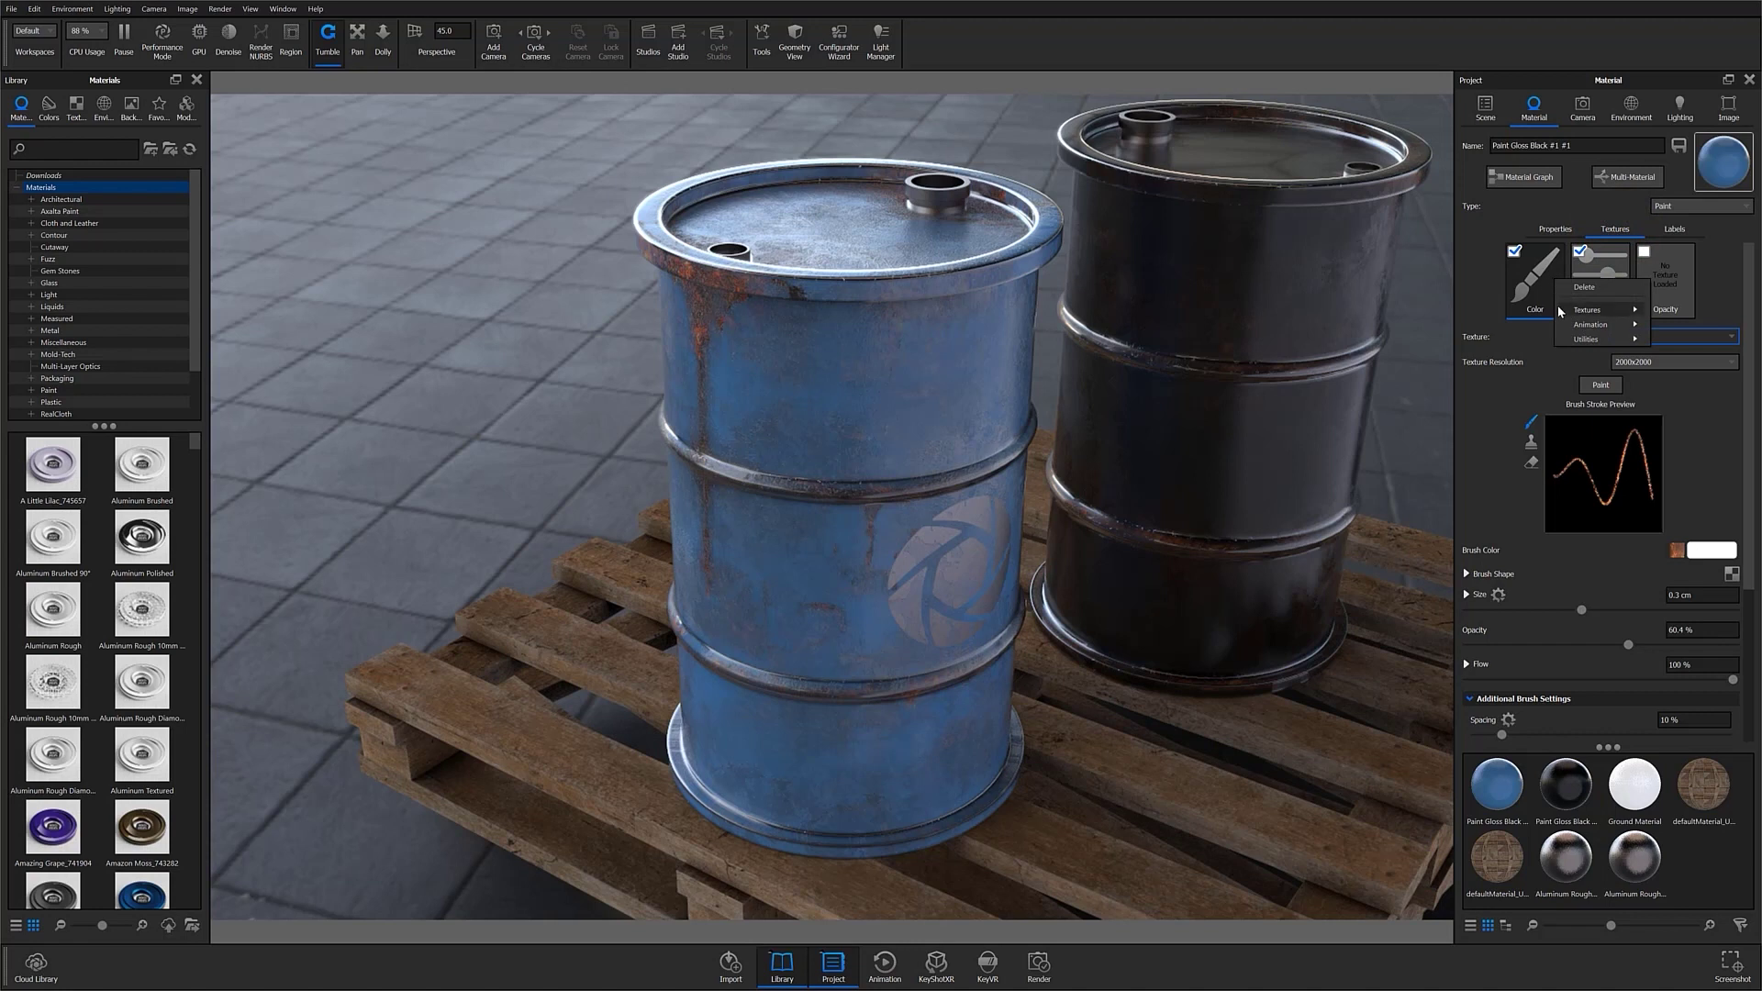
pyautogui.moveTo(1559, 308)
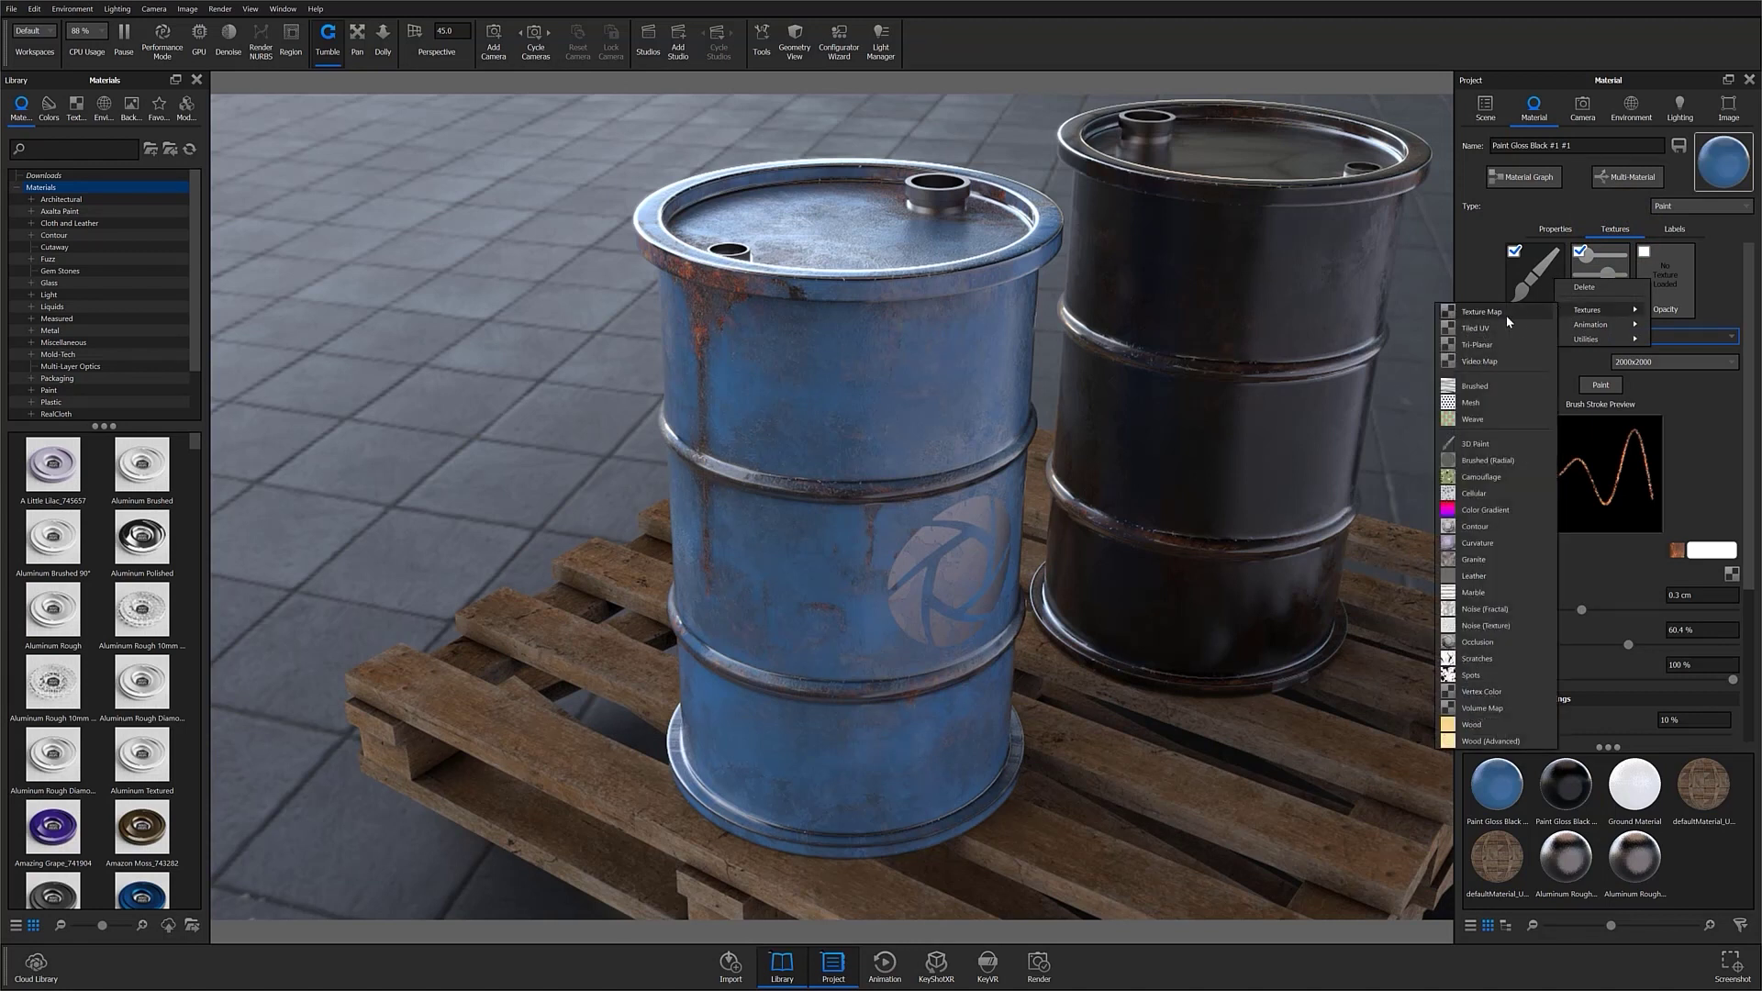
pyautogui.click(1474, 446)
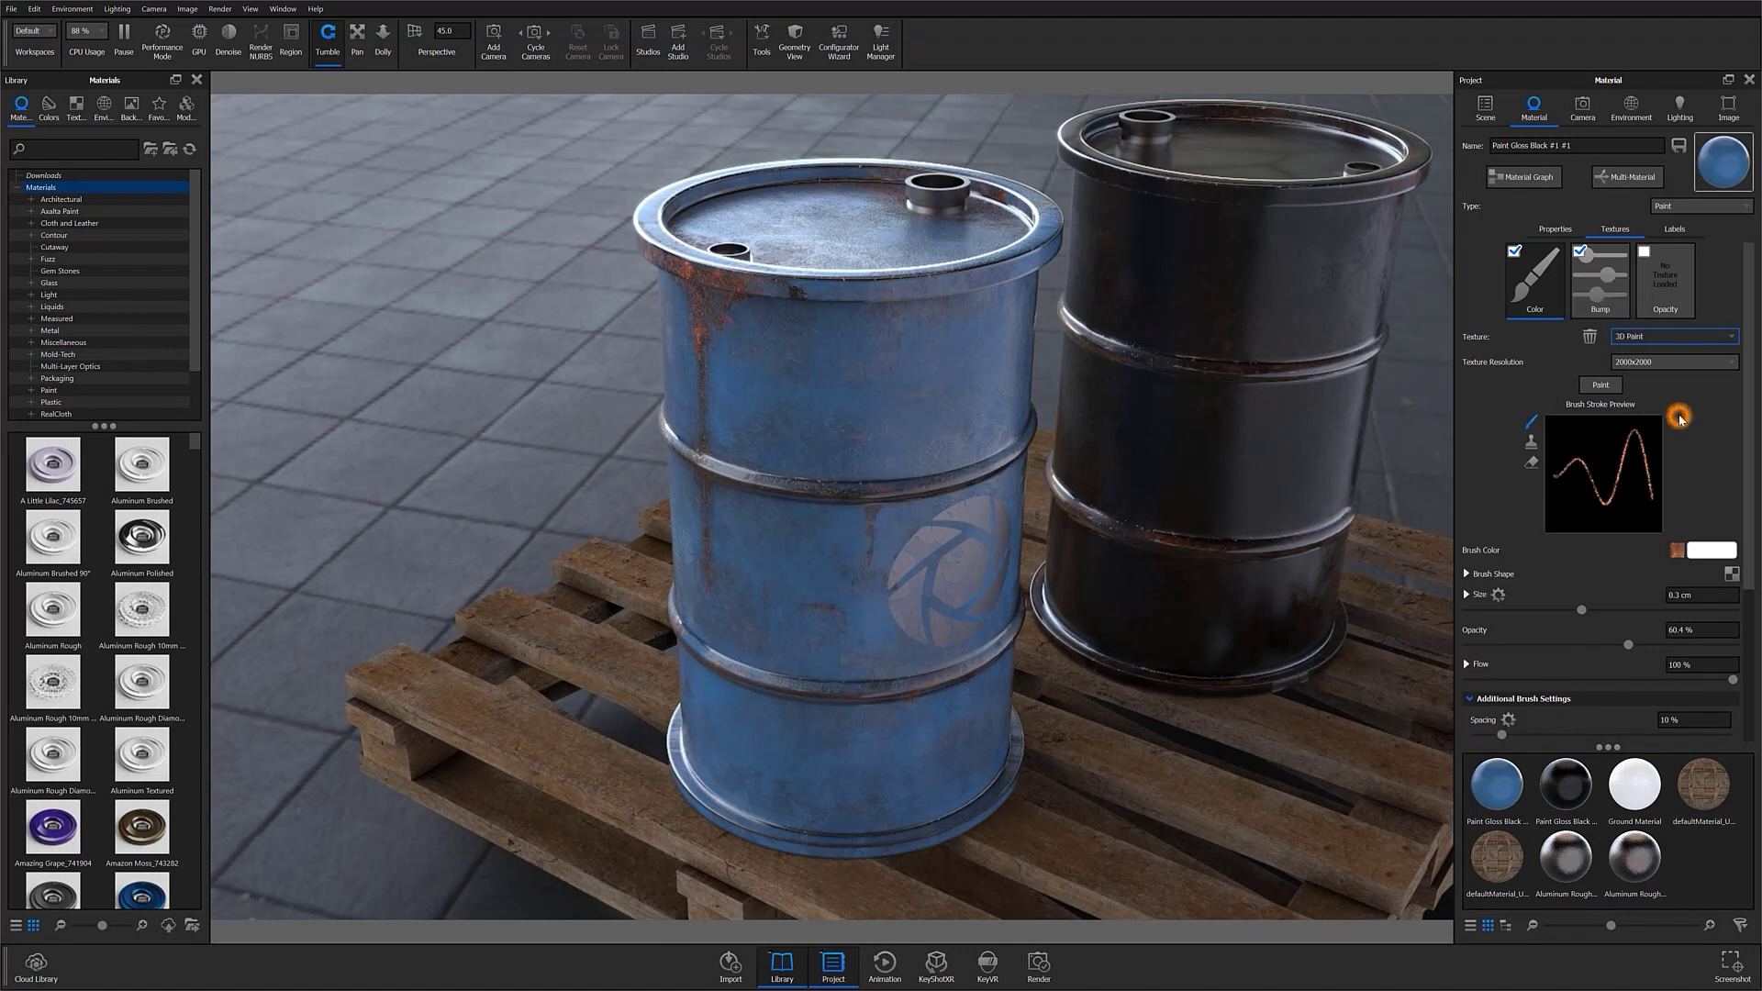
pyautogui.click(1665, 336)
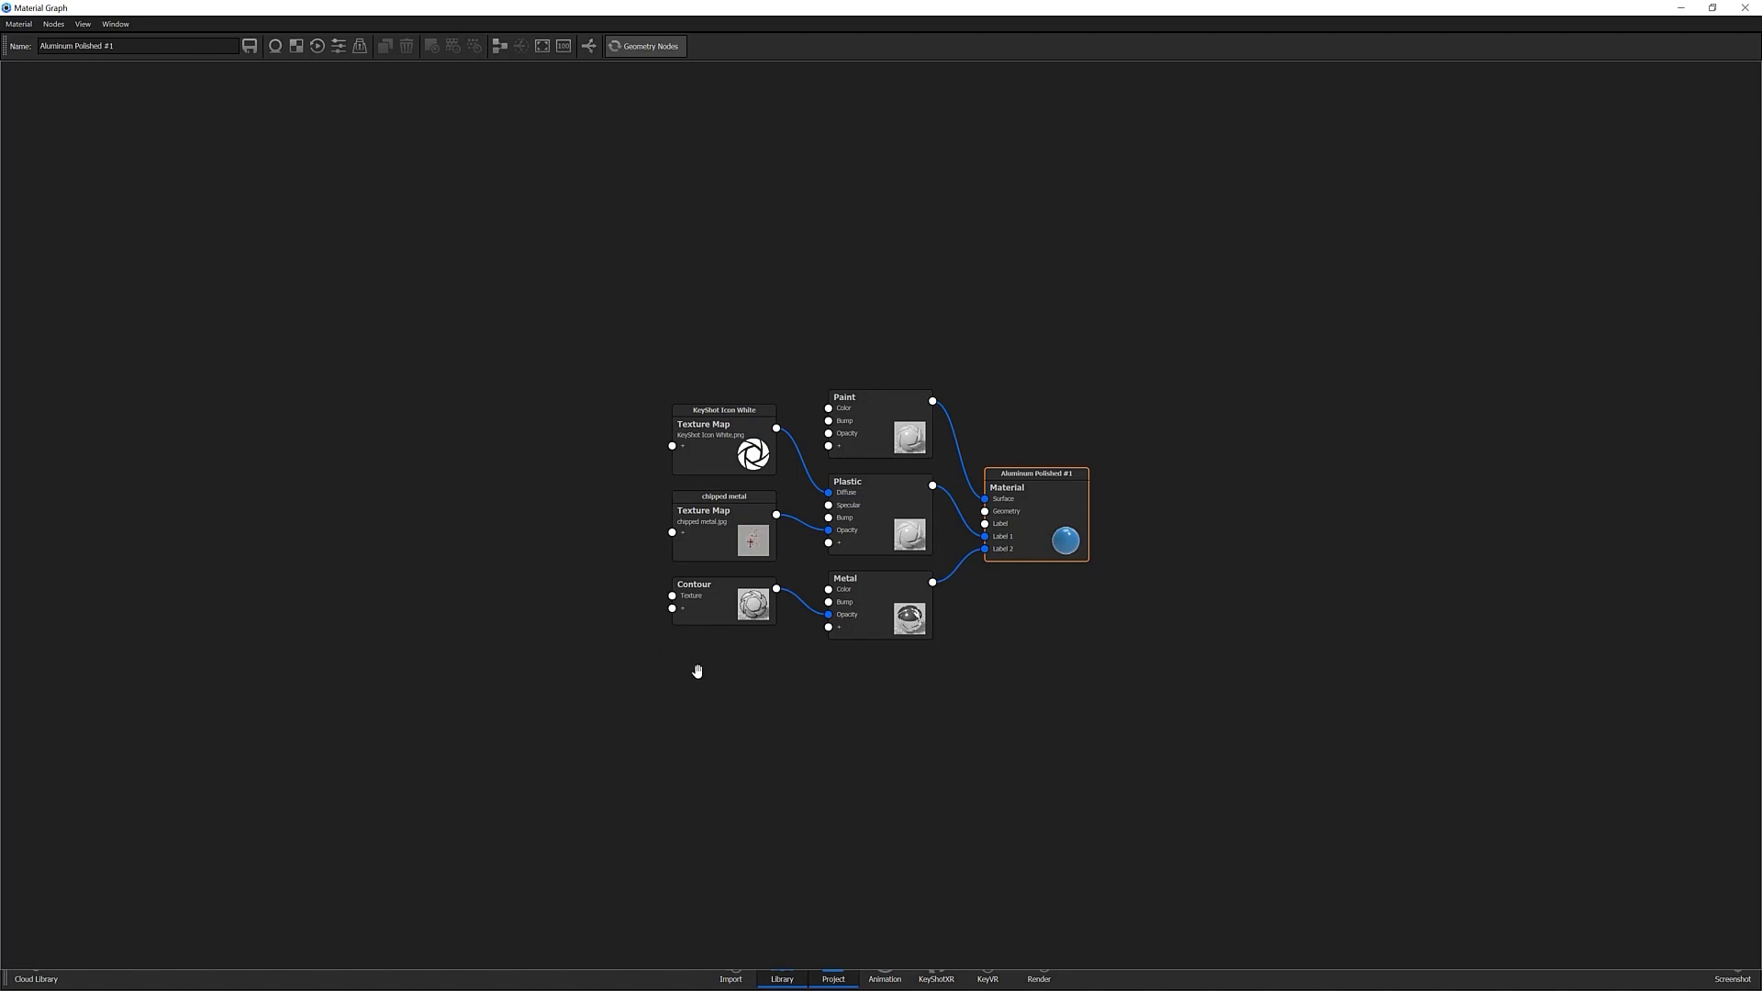
# Add a 3D Paint texture node to the material graph and connect it to the Paint node's Color input.
pyautogui.rightClick(514, 524)
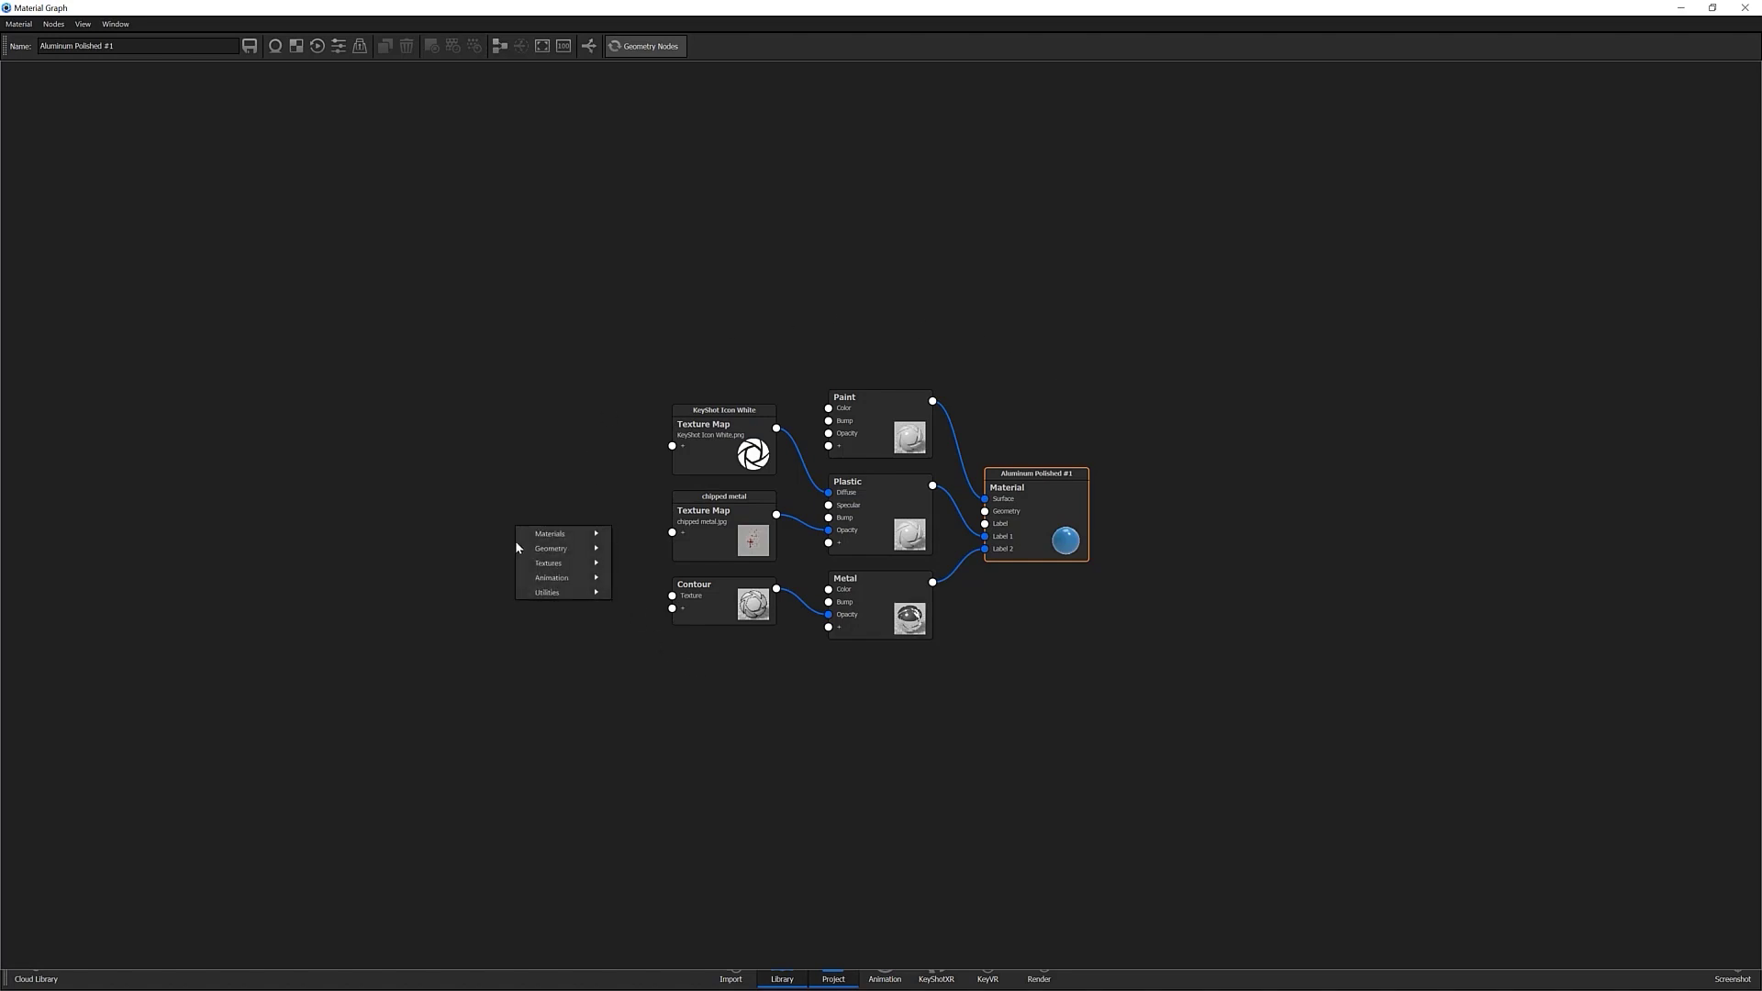
pyautogui.moveTo(525, 561)
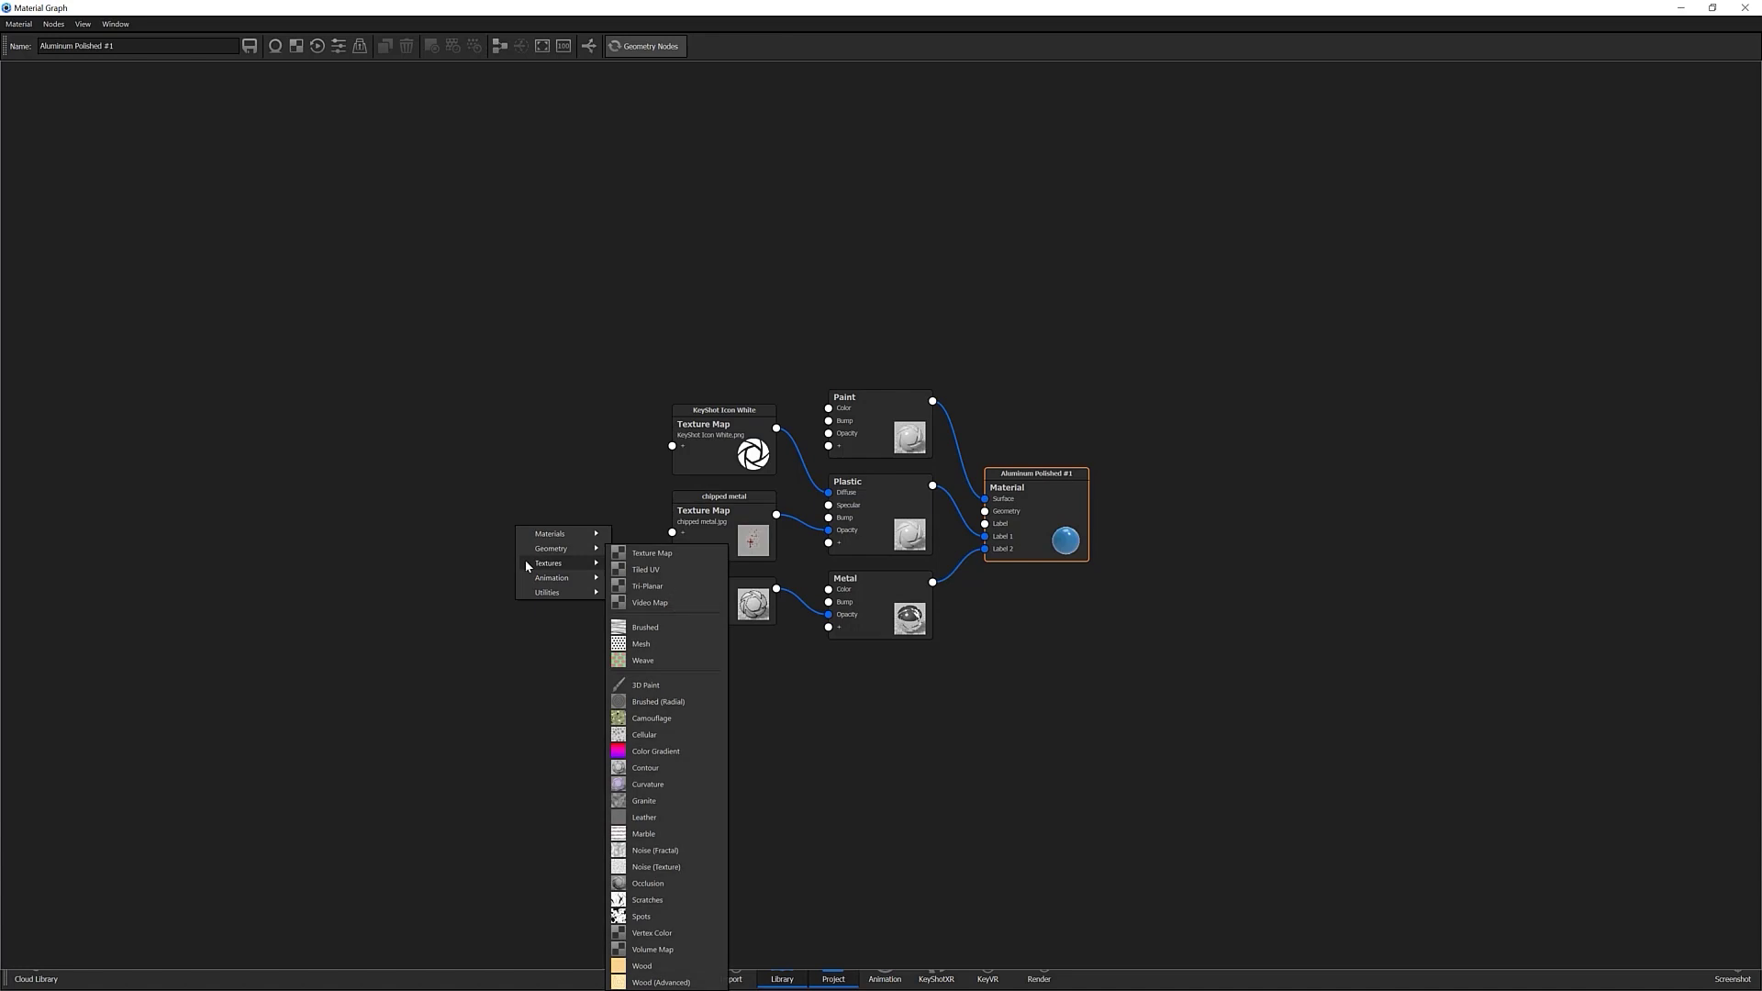
pyautogui.click(654, 688)
pyautogui.moveTo(580, 564)
pyautogui.mouseDown()
pyautogui.moveTo(671, 299)
pyautogui.moveTo(829, 408)
pyautogui.mouseUp()
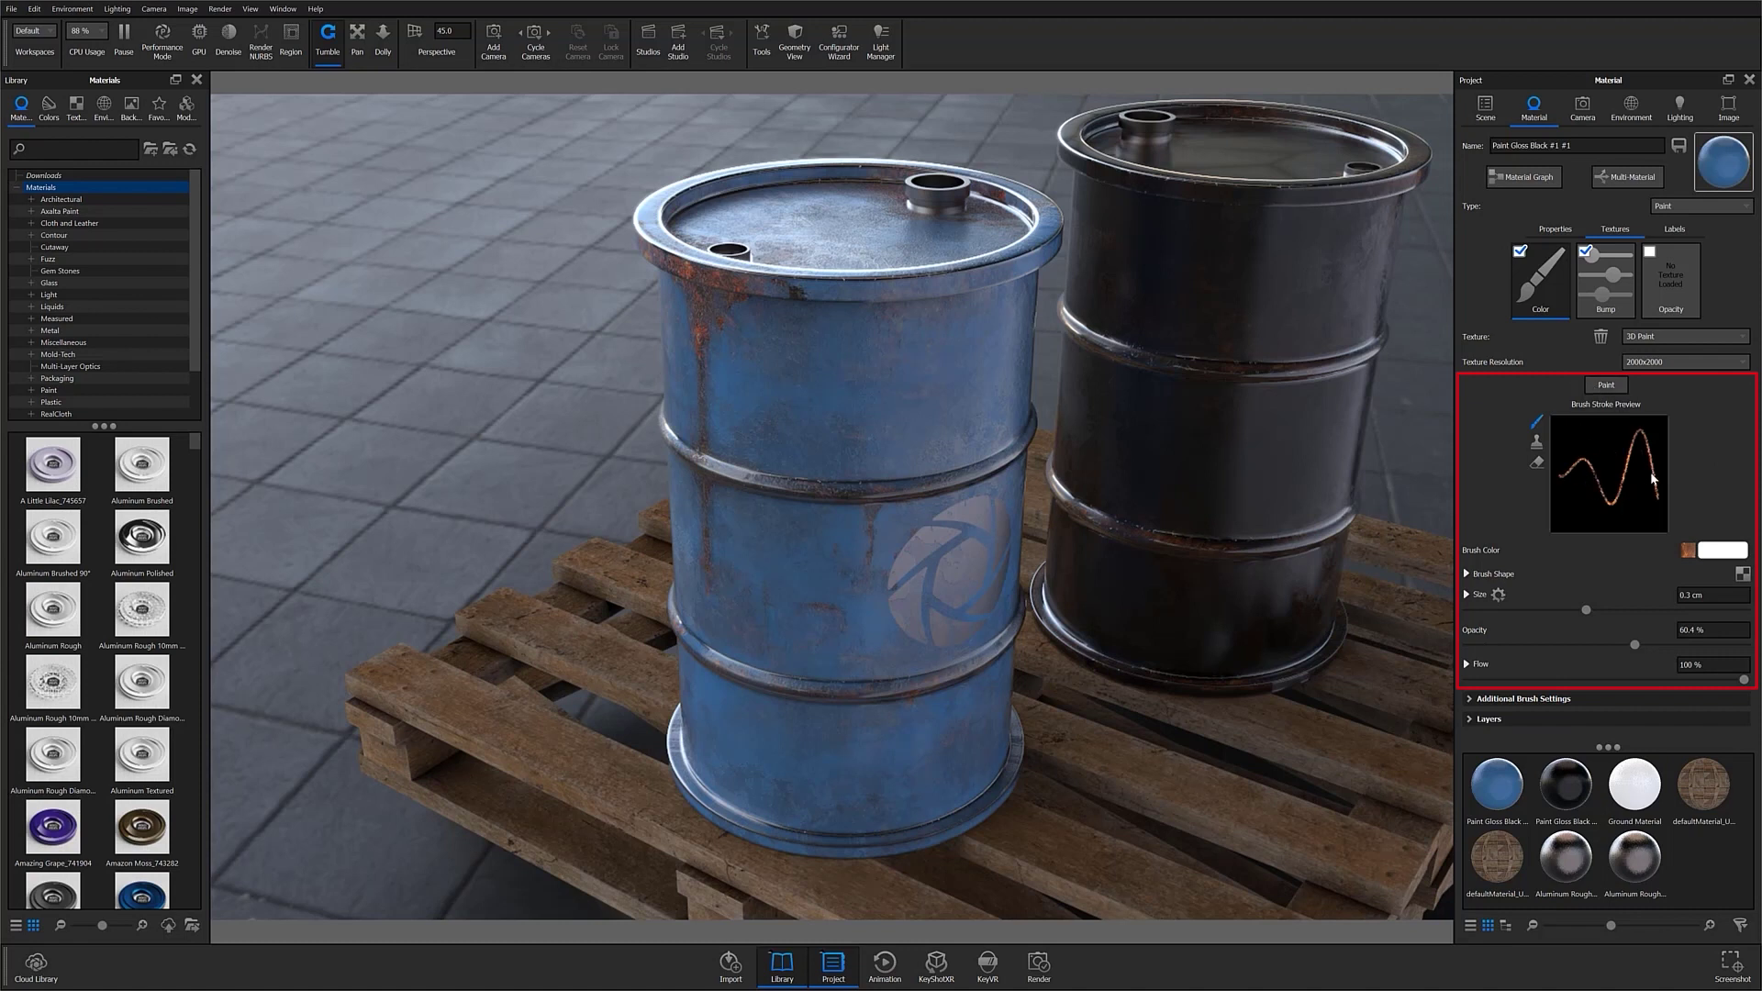
# Try the stamp mode and the Use Camera Projection and Only Draw on Plane options of the 3D Paint brush.
pyautogui.click(1536, 440)
pyautogui.click(1538, 423)
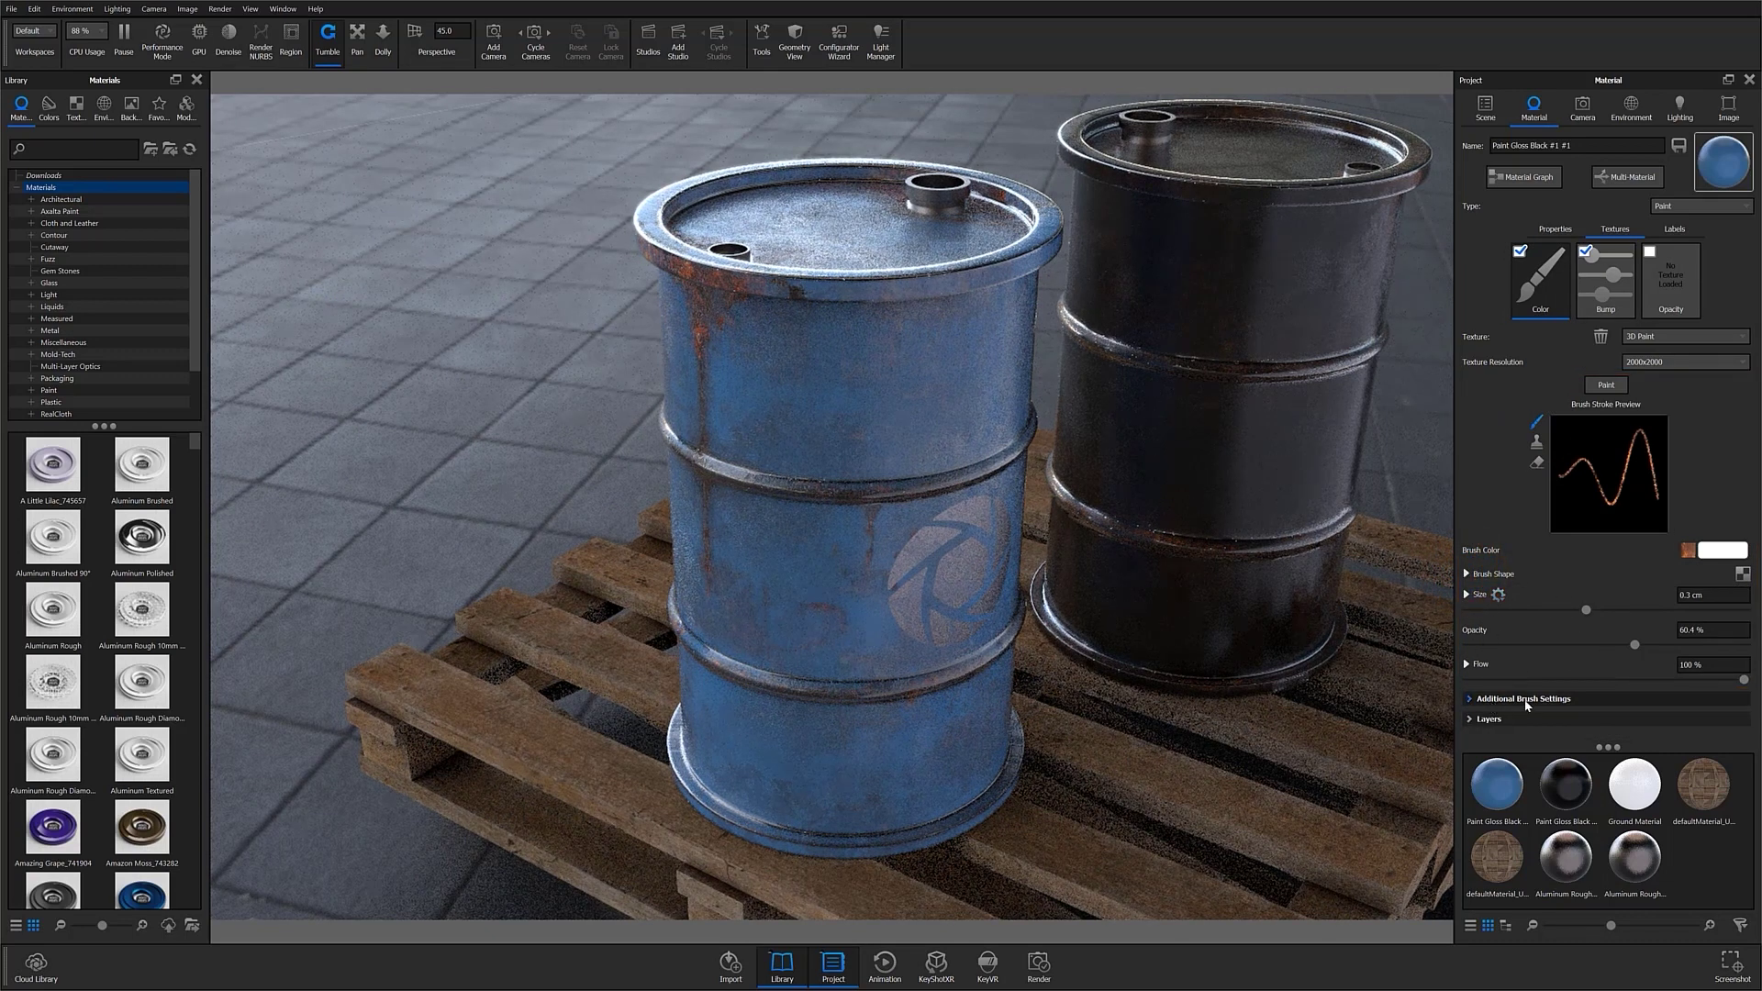
pyautogui.click(1479, 699)
pyautogui.scroll(-1, 1477, 693)
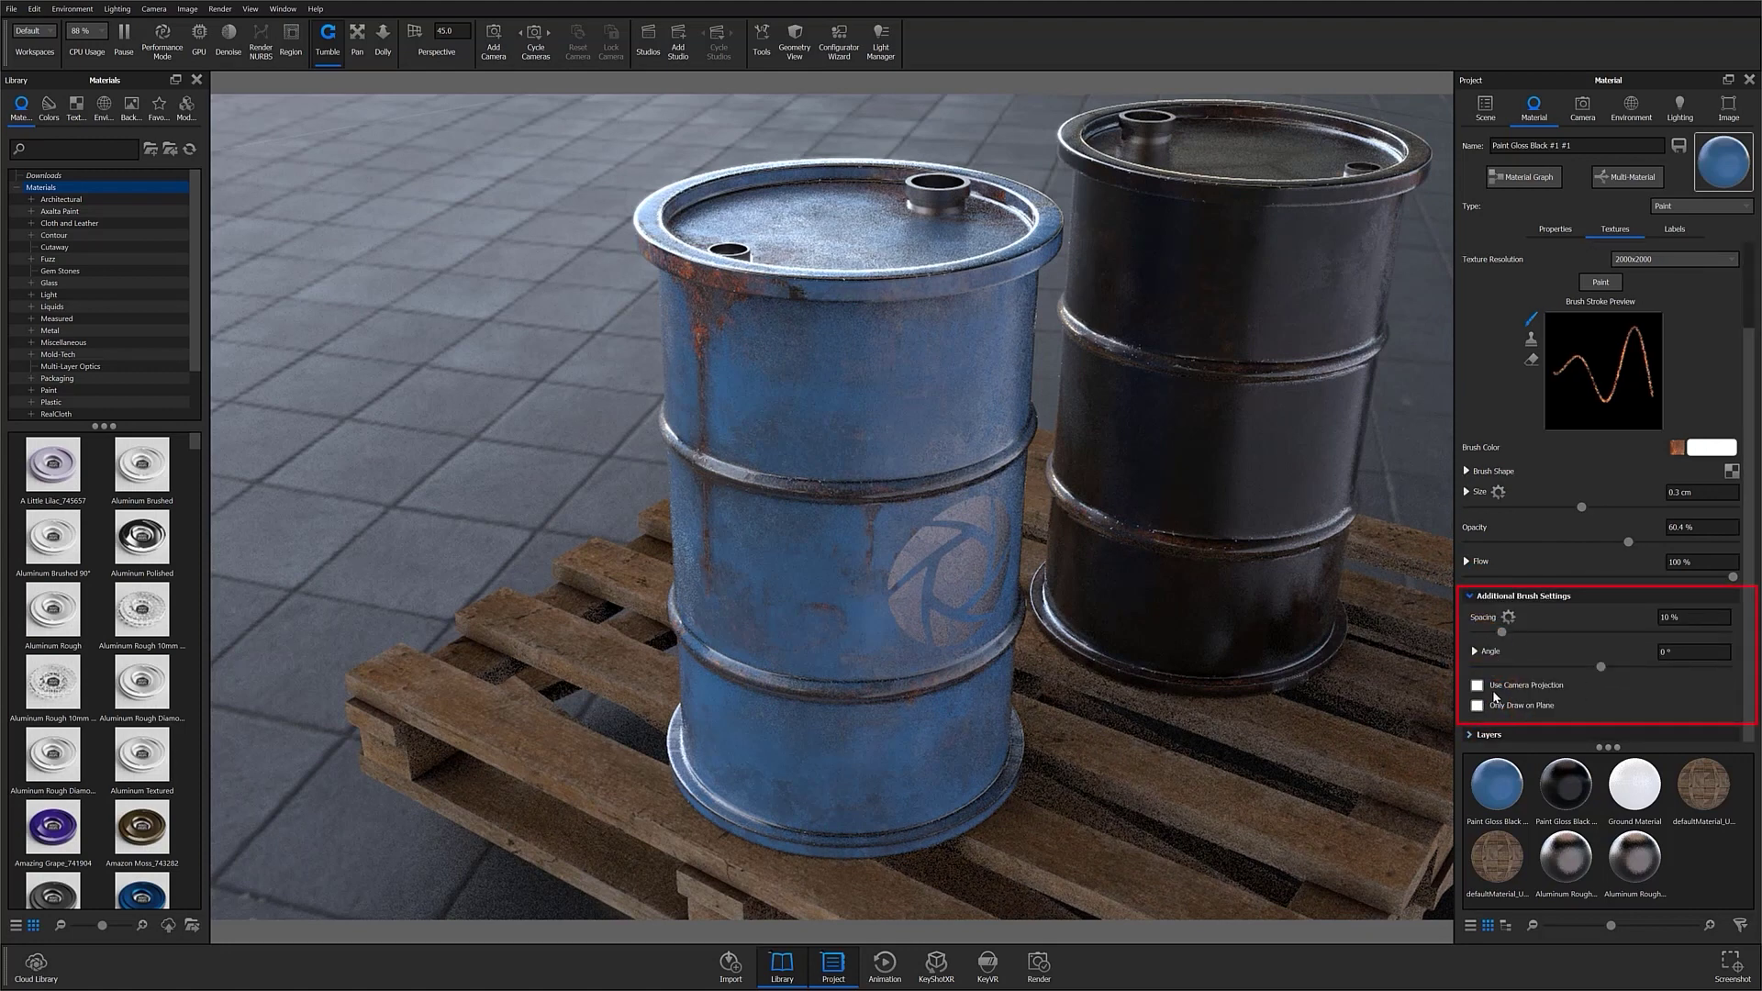
pyautogui.click(1476, 684)
pyautogui.click(1478, 707)
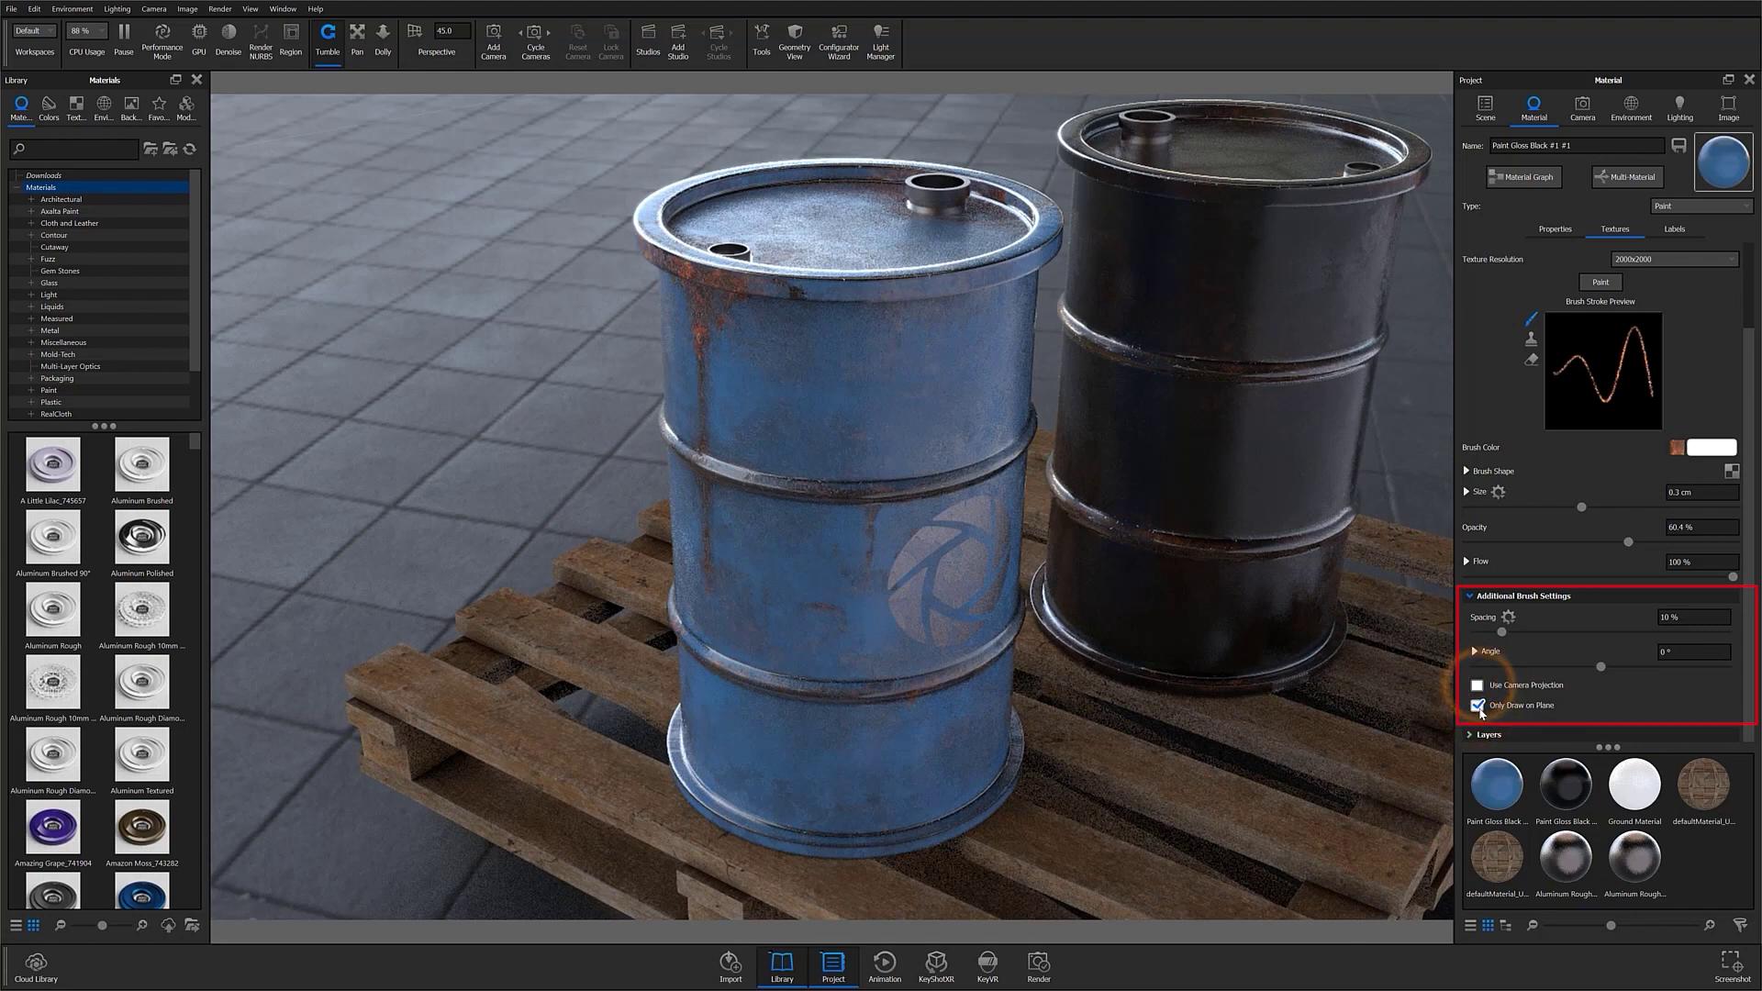
pyautogui.click(1478, 706)
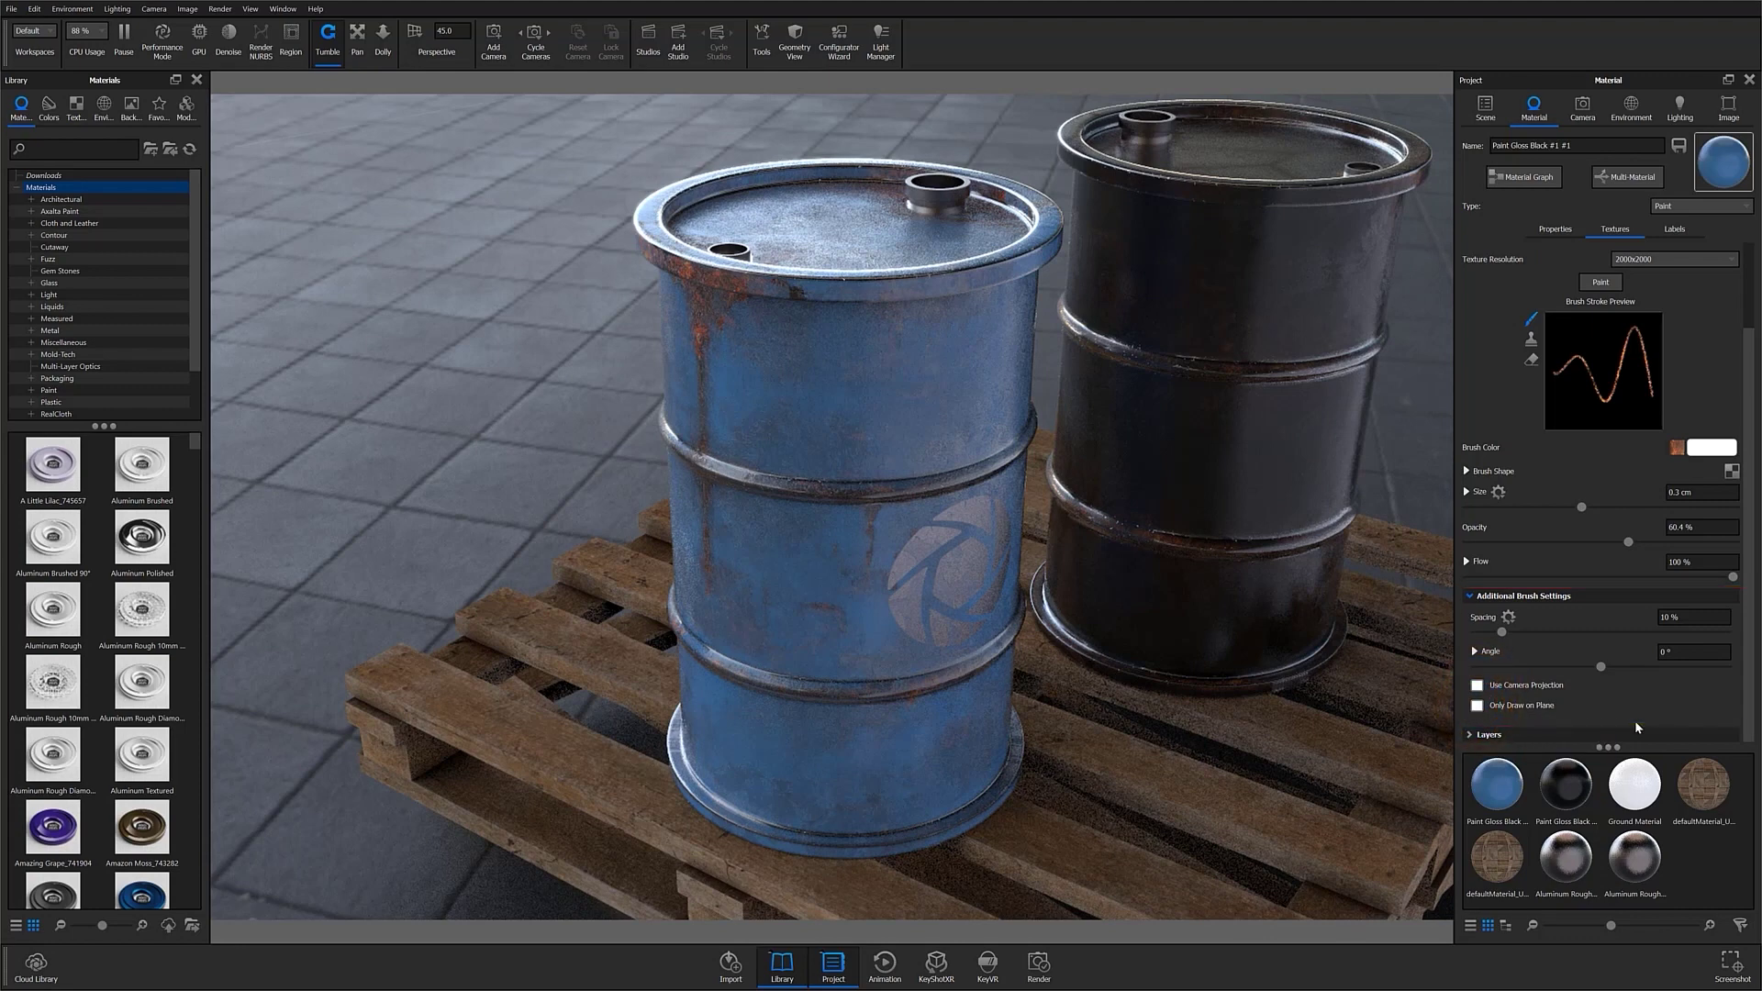
# Examine the 3D Paint layers Rings, Drips and Top and the available layer blending modes.
pyautogui.click(1473, 735)
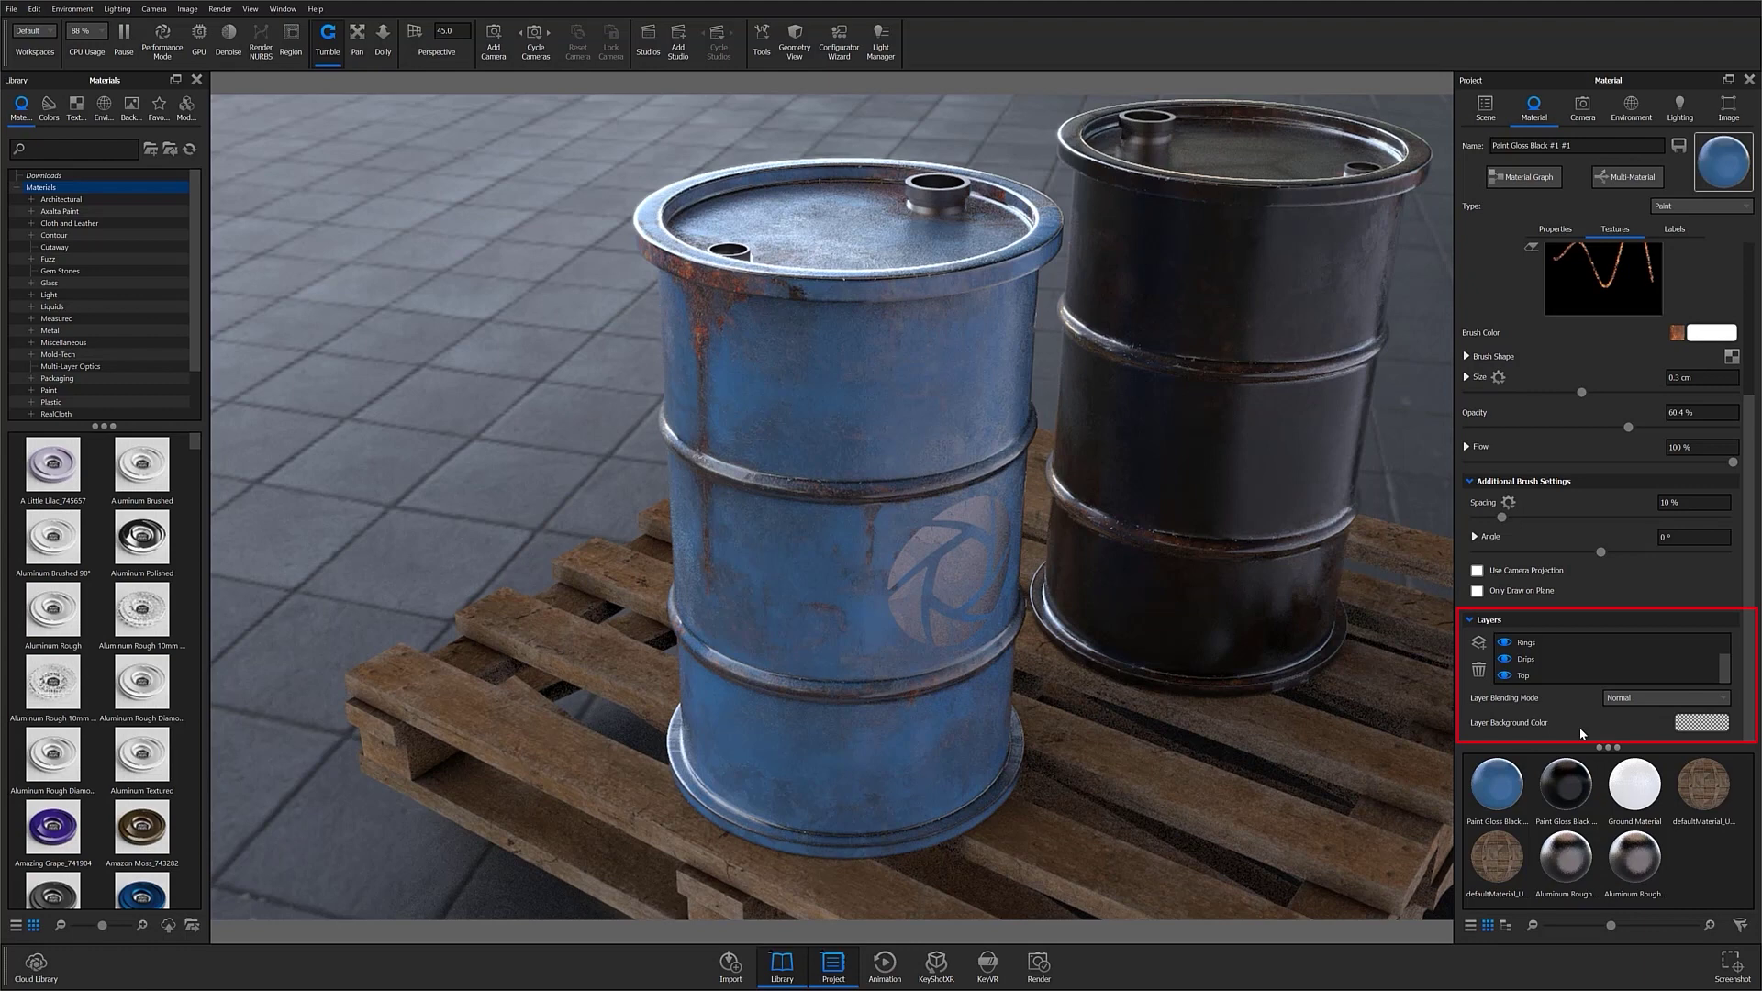
pyautogui.click(1531, 644)
pyautogui.click(1531, 657)
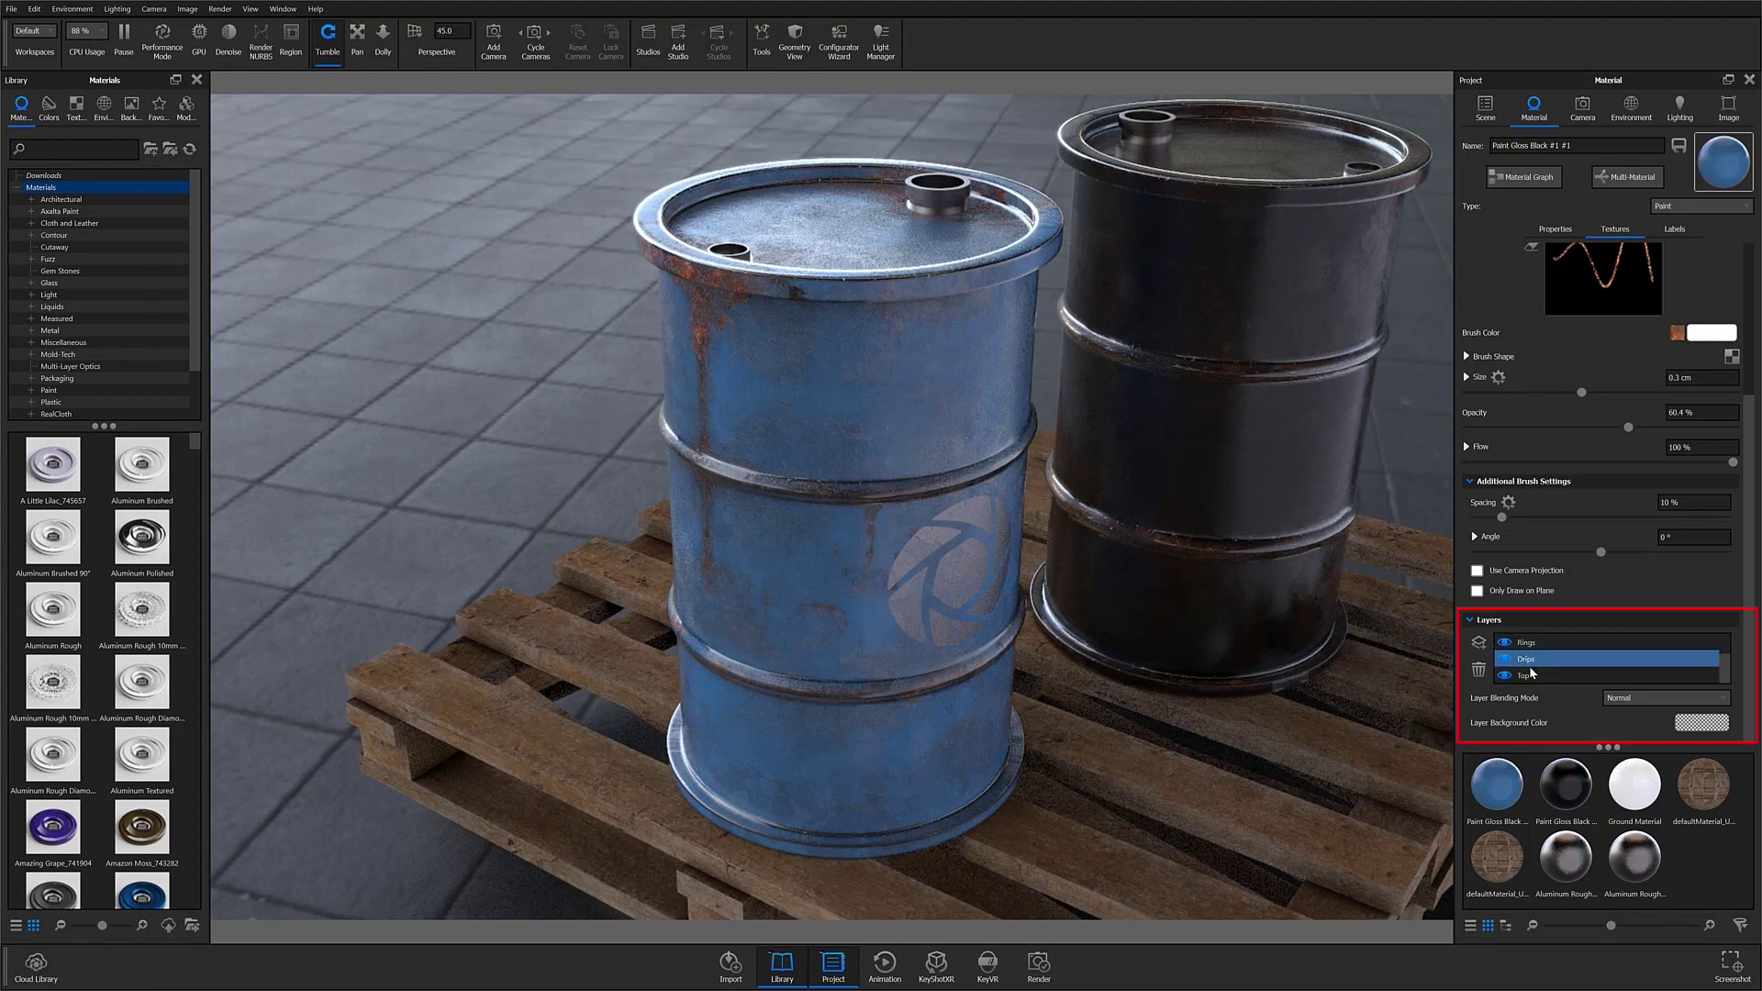
pyautogui.click(1532, 676)
pyautogui.click(1531, 660)
pyautogui.click(1528, 645)
pyautogui.click(1529, 659)
pyautogui.click(1530, 676)
pyautogui.click(1622, 698)
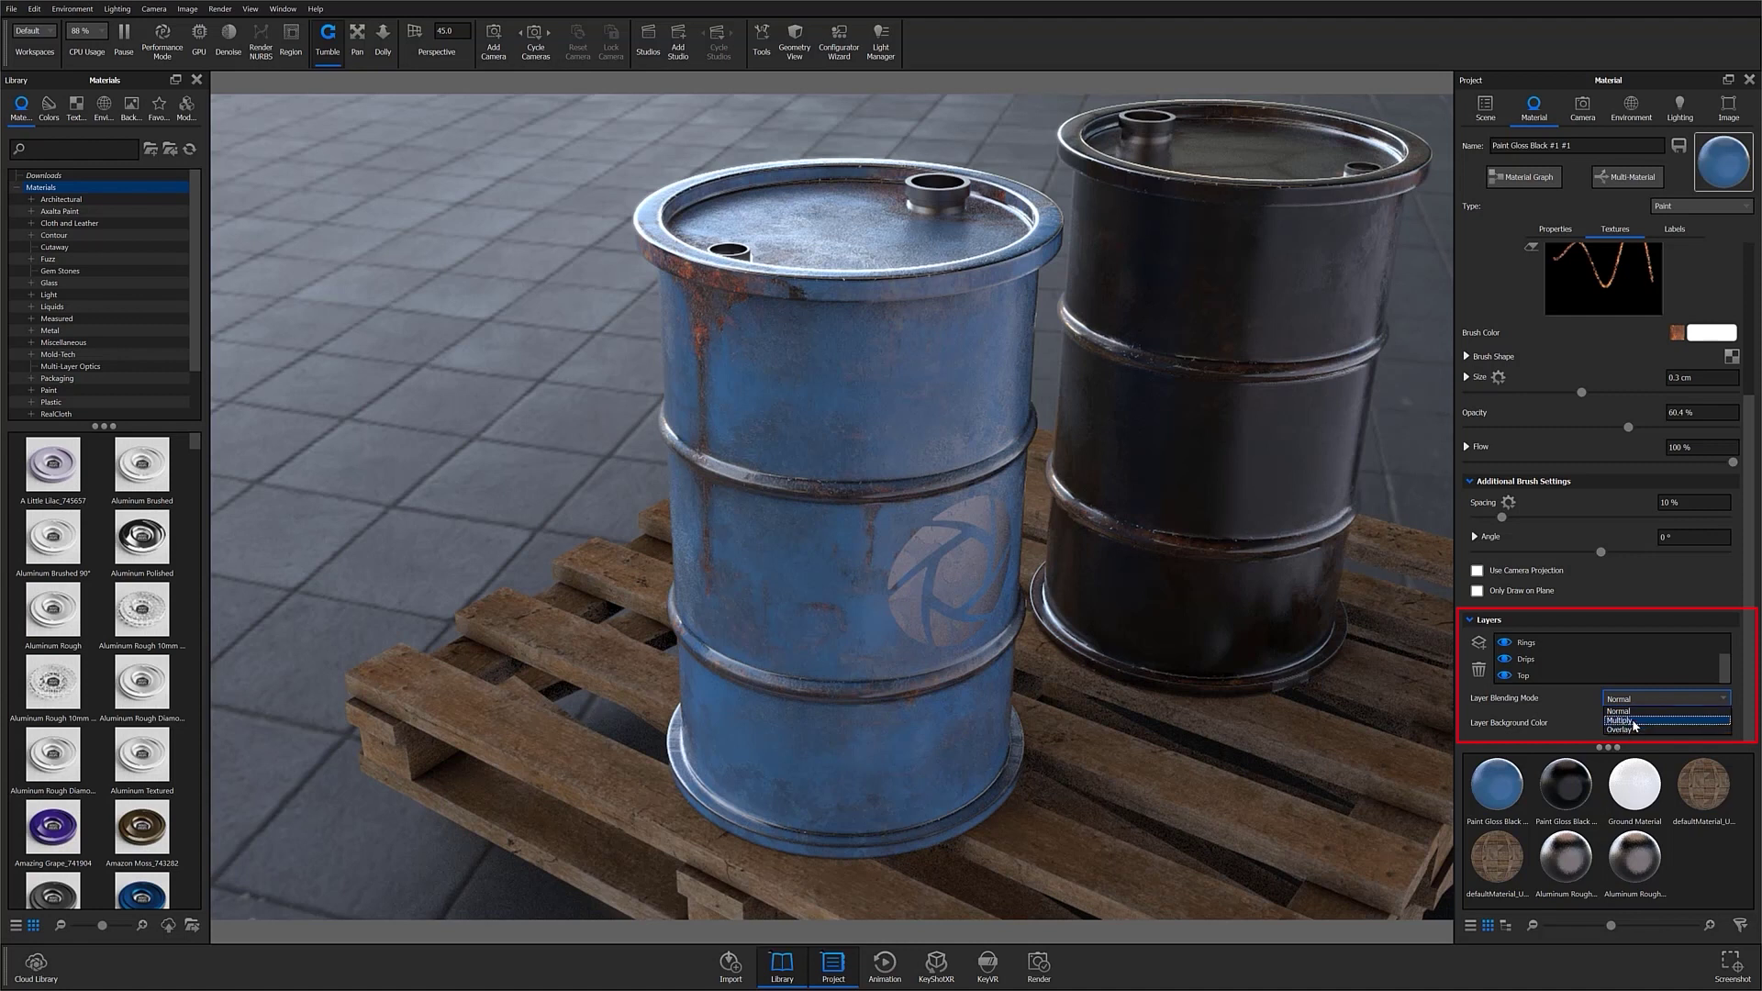
pyautogui.click(1584, 715)
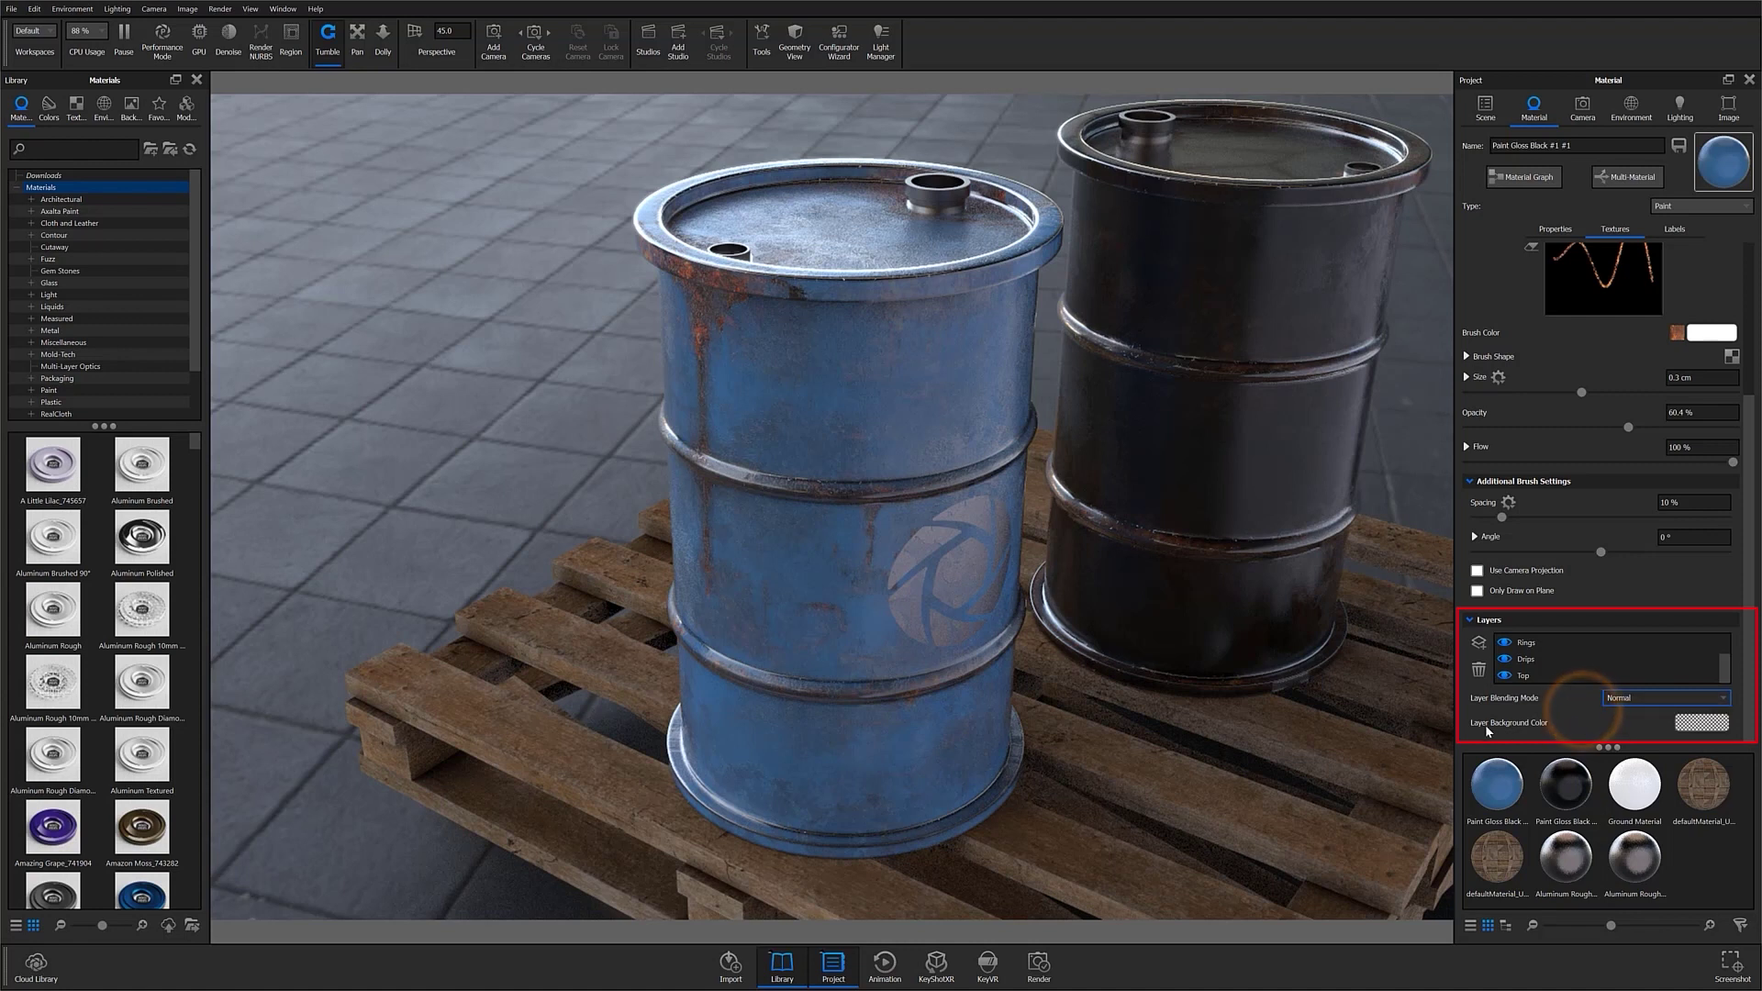
# Try an olive green background color, #75822A, on the Top layer.
pyautogui.click(1523, 676)
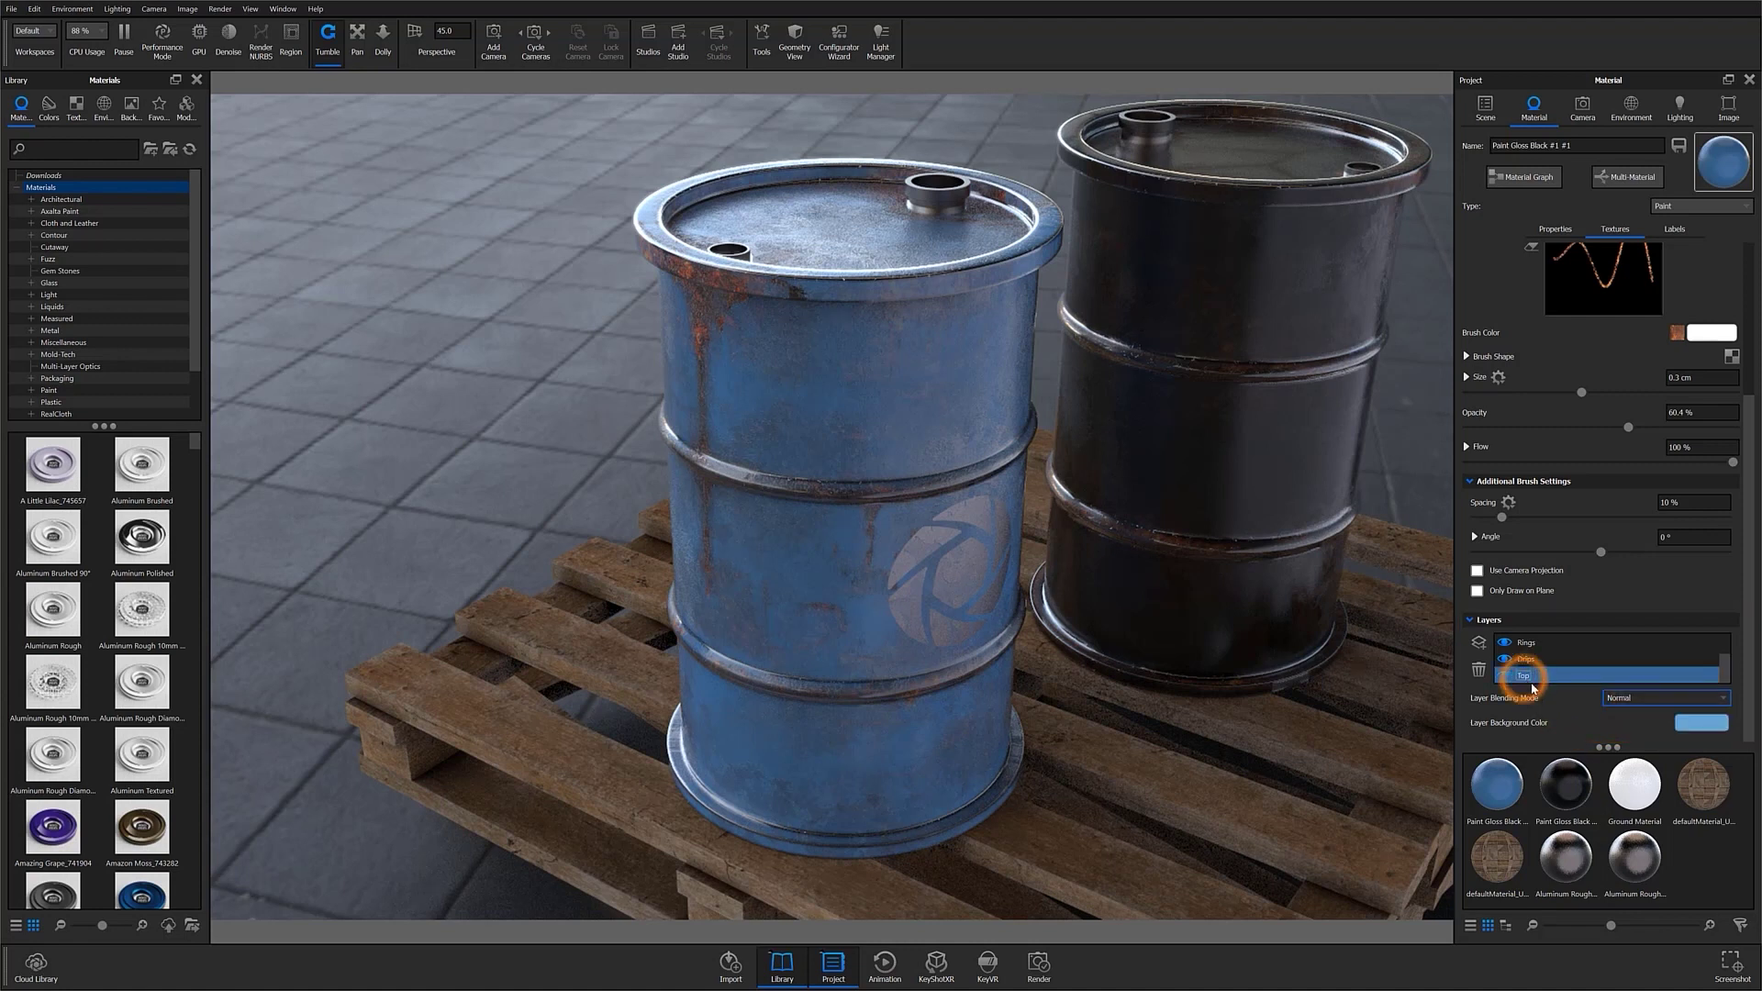
pyautogui.click(1691, 723)
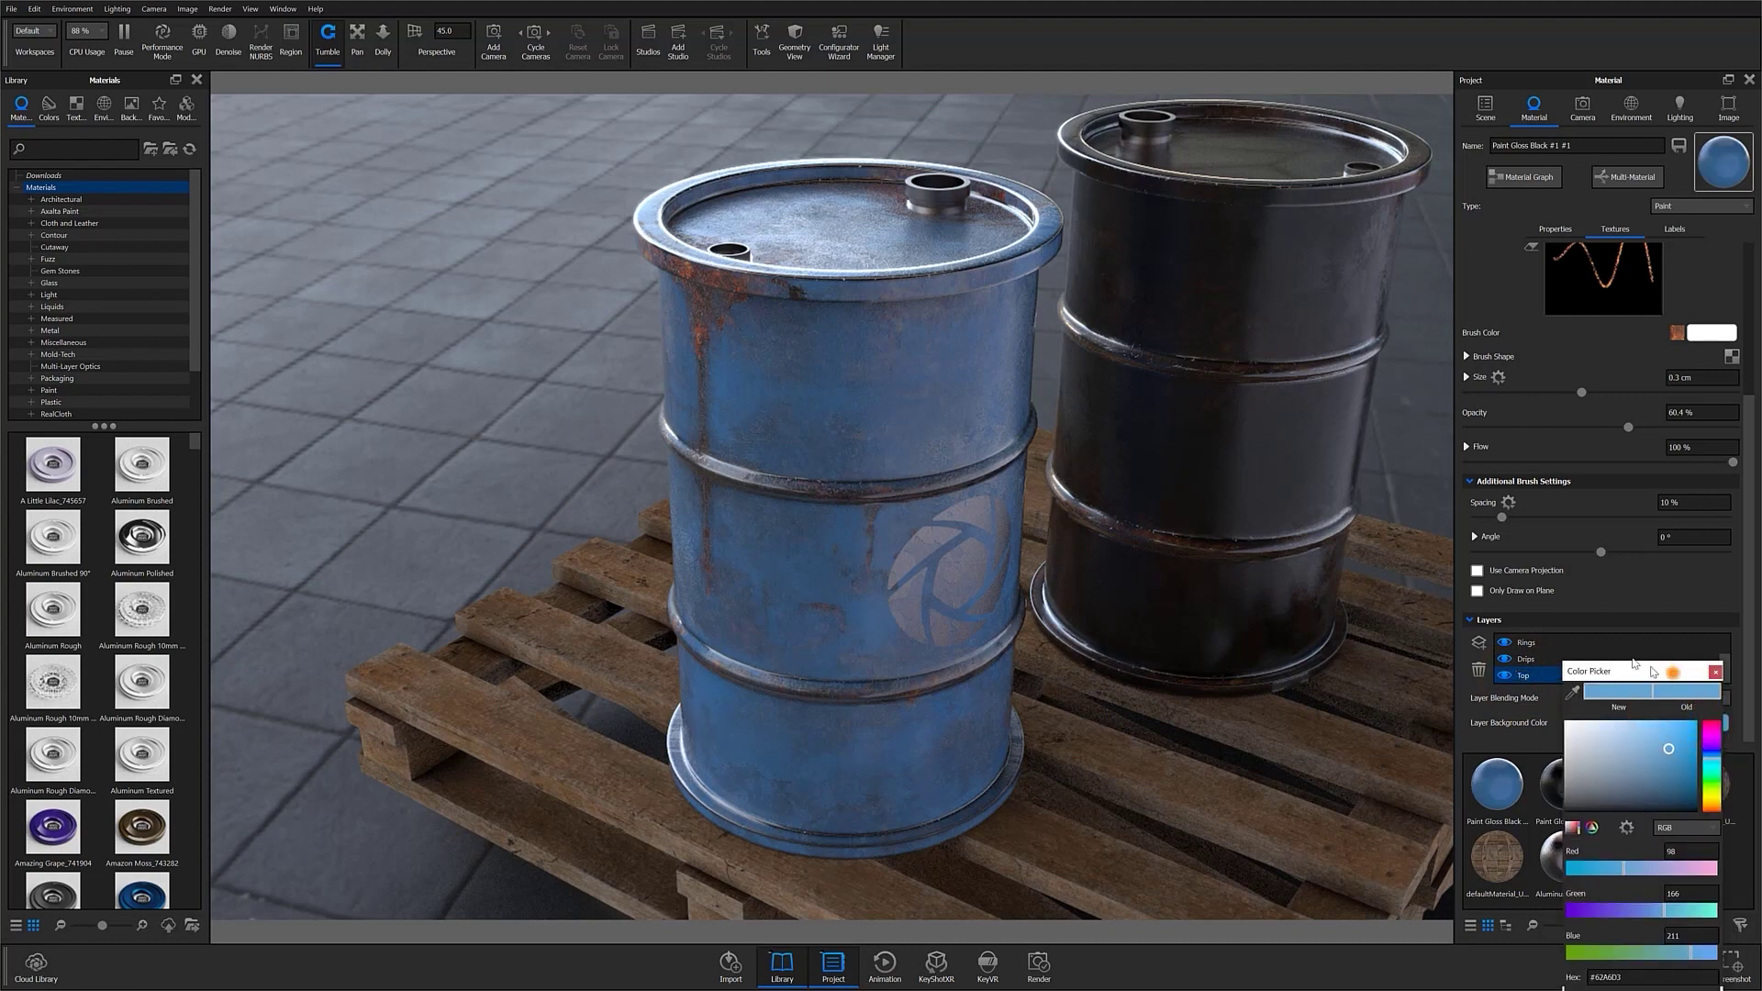
pyautogui.moveTo(1582, 446)
pyautogui.mouseDown()
pyautogui.moveTo(1567, 454)
pyautogui.moveTo(1598, 473)
pyautogui.moveTo(1590, 440)
pyautogui.mouseUp()
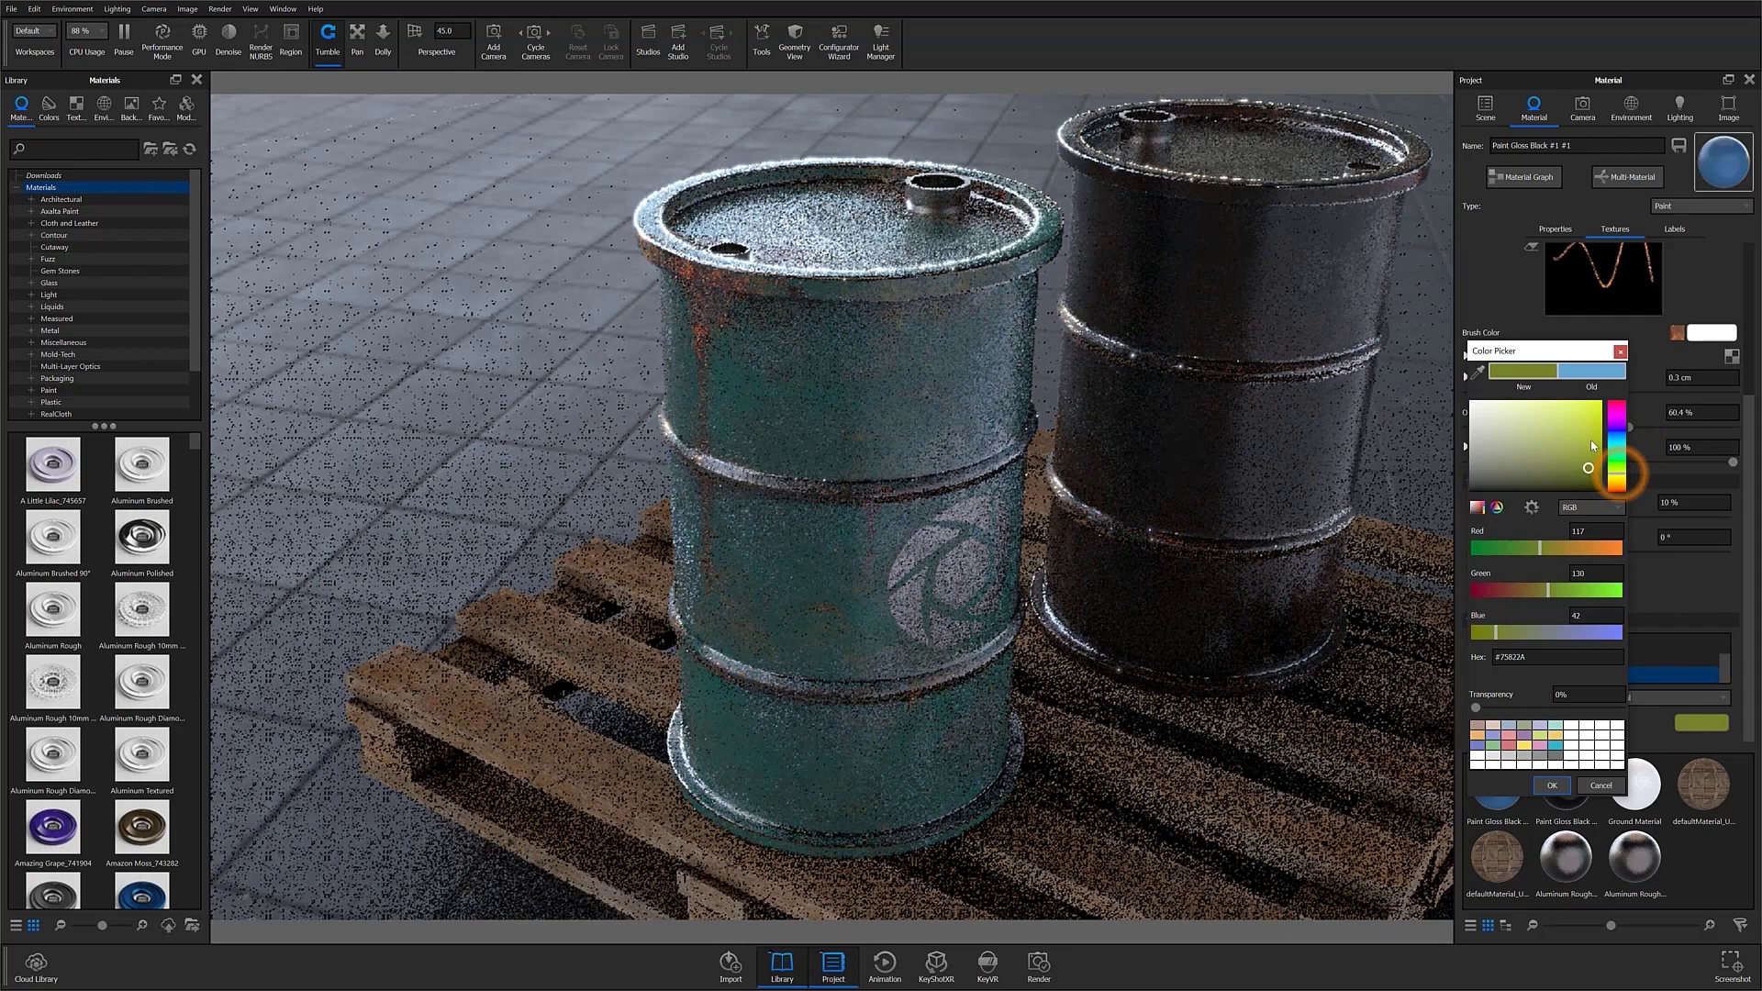
pyautogui.click(1620, 352)
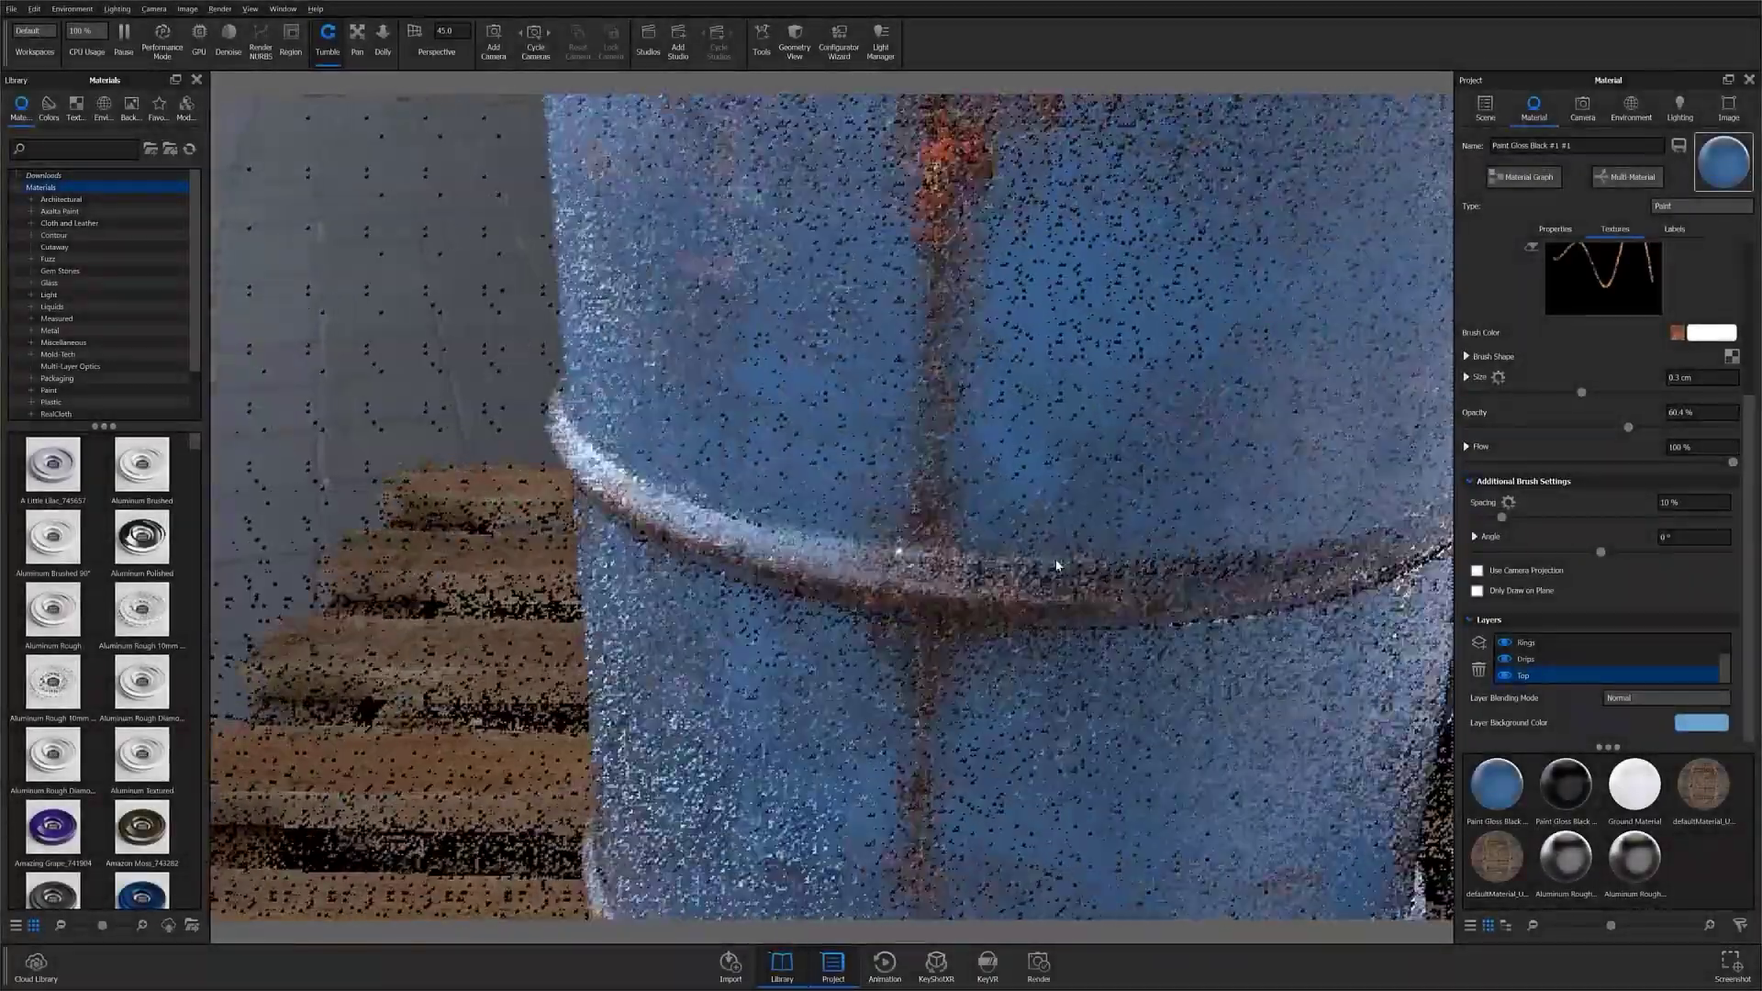
# Examine the painted rust, drips and ring wear on the barrels up close and from different sides.
pyautogui.scroll(4, 1053, 558)
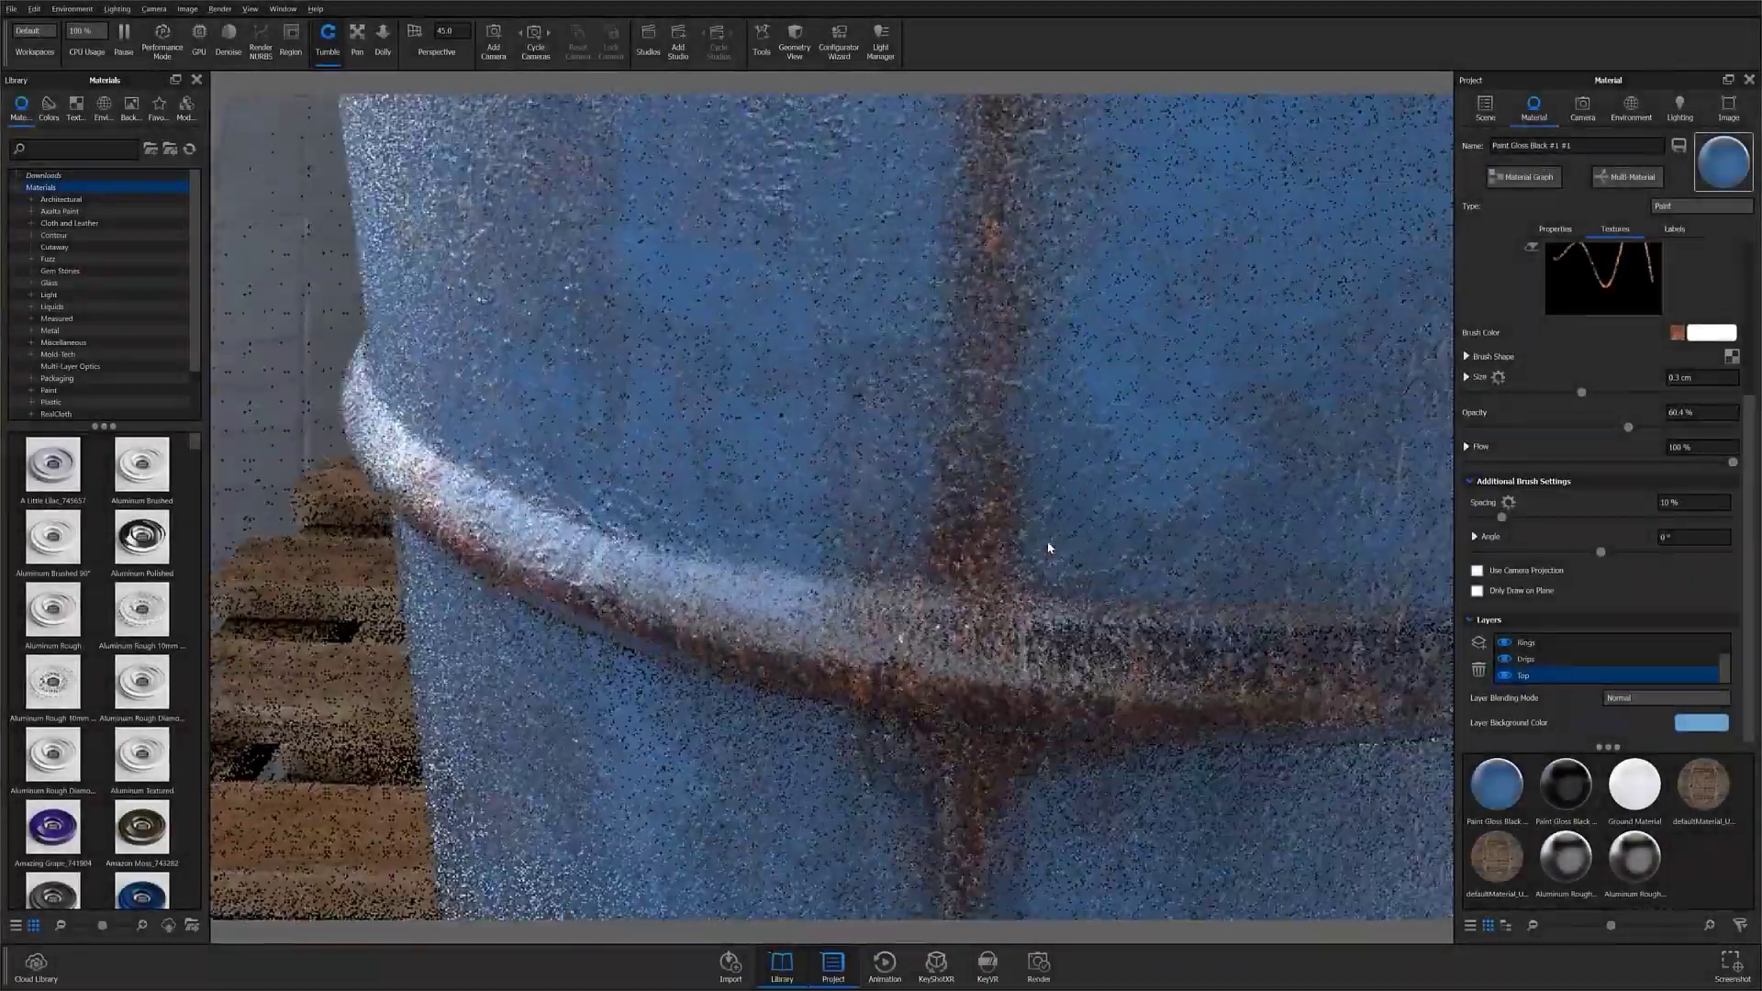
pyautogui.moveTo(1275, 904); pyautogui.dragTo(1109, 727, button='middle')
pyautogui.scroll(-2, 1079, 787)
pyautogui.scroll(-5, 1079, 786)
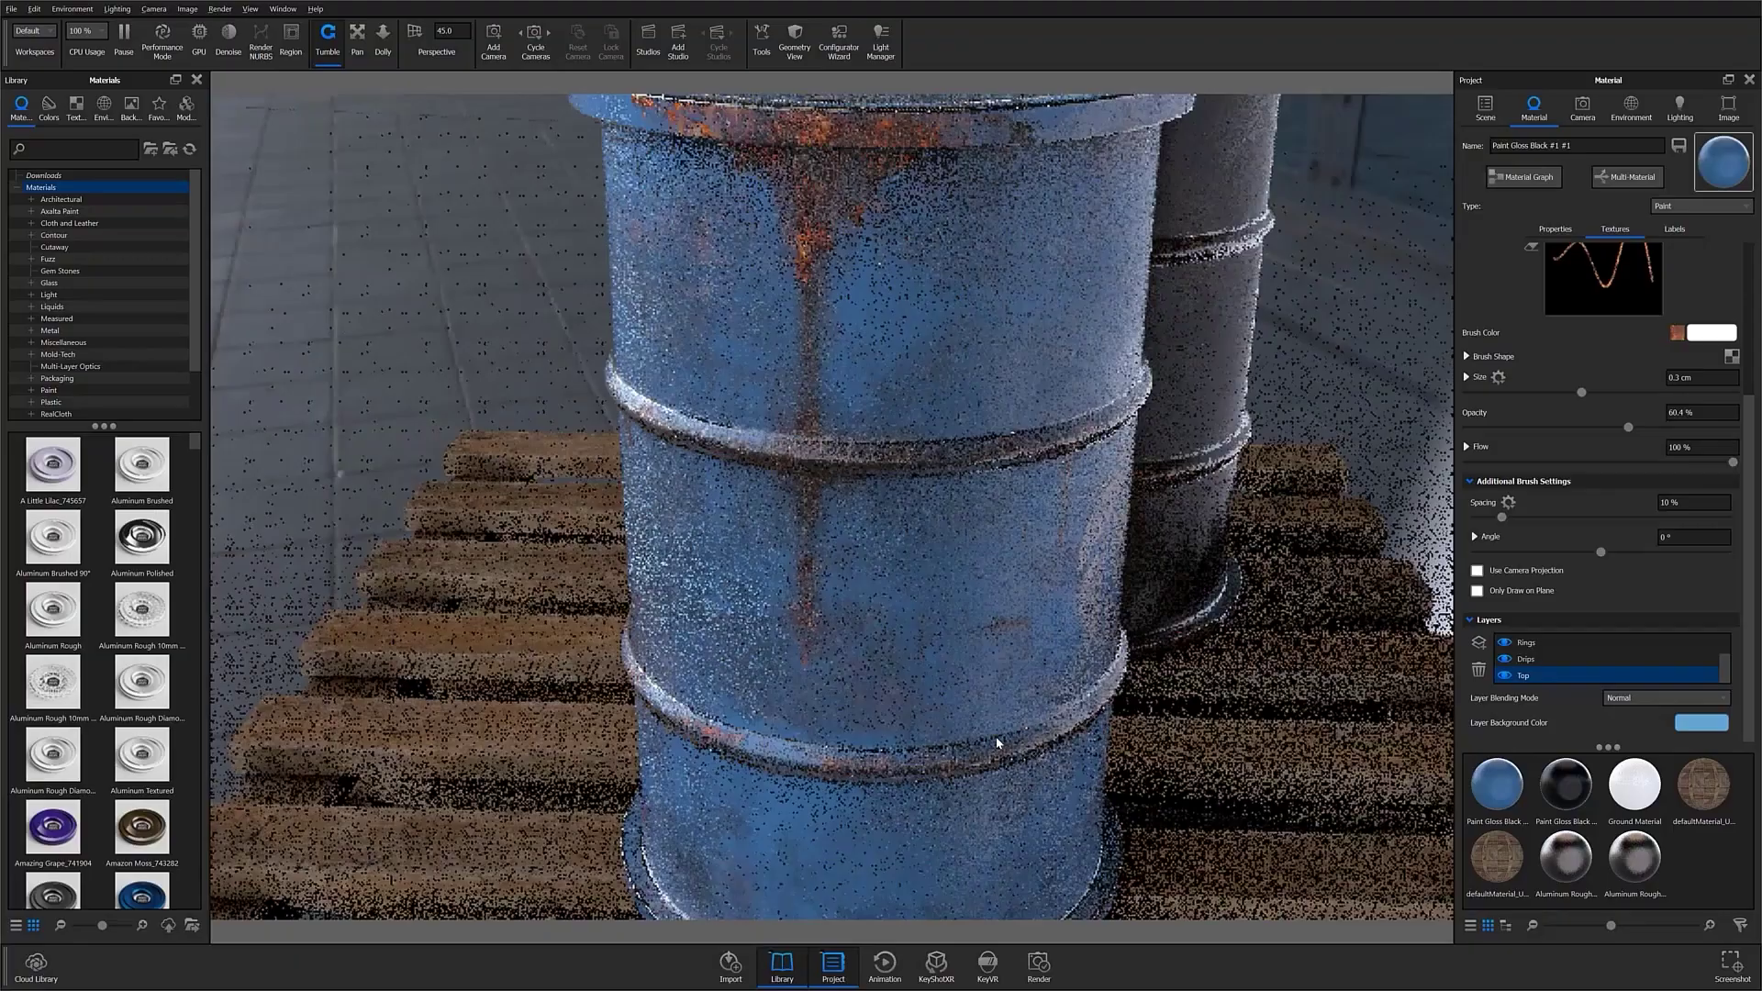
pyautogui.moveTo(999, 740); pyautogui.dragTo(775, 488)
pyautogui.moveTo(775, 488); pyautogui.dragTo(742, 550, button='middle')
pyautogui.moveTo(743, 550); pyautogui.dragTo(642, 543)
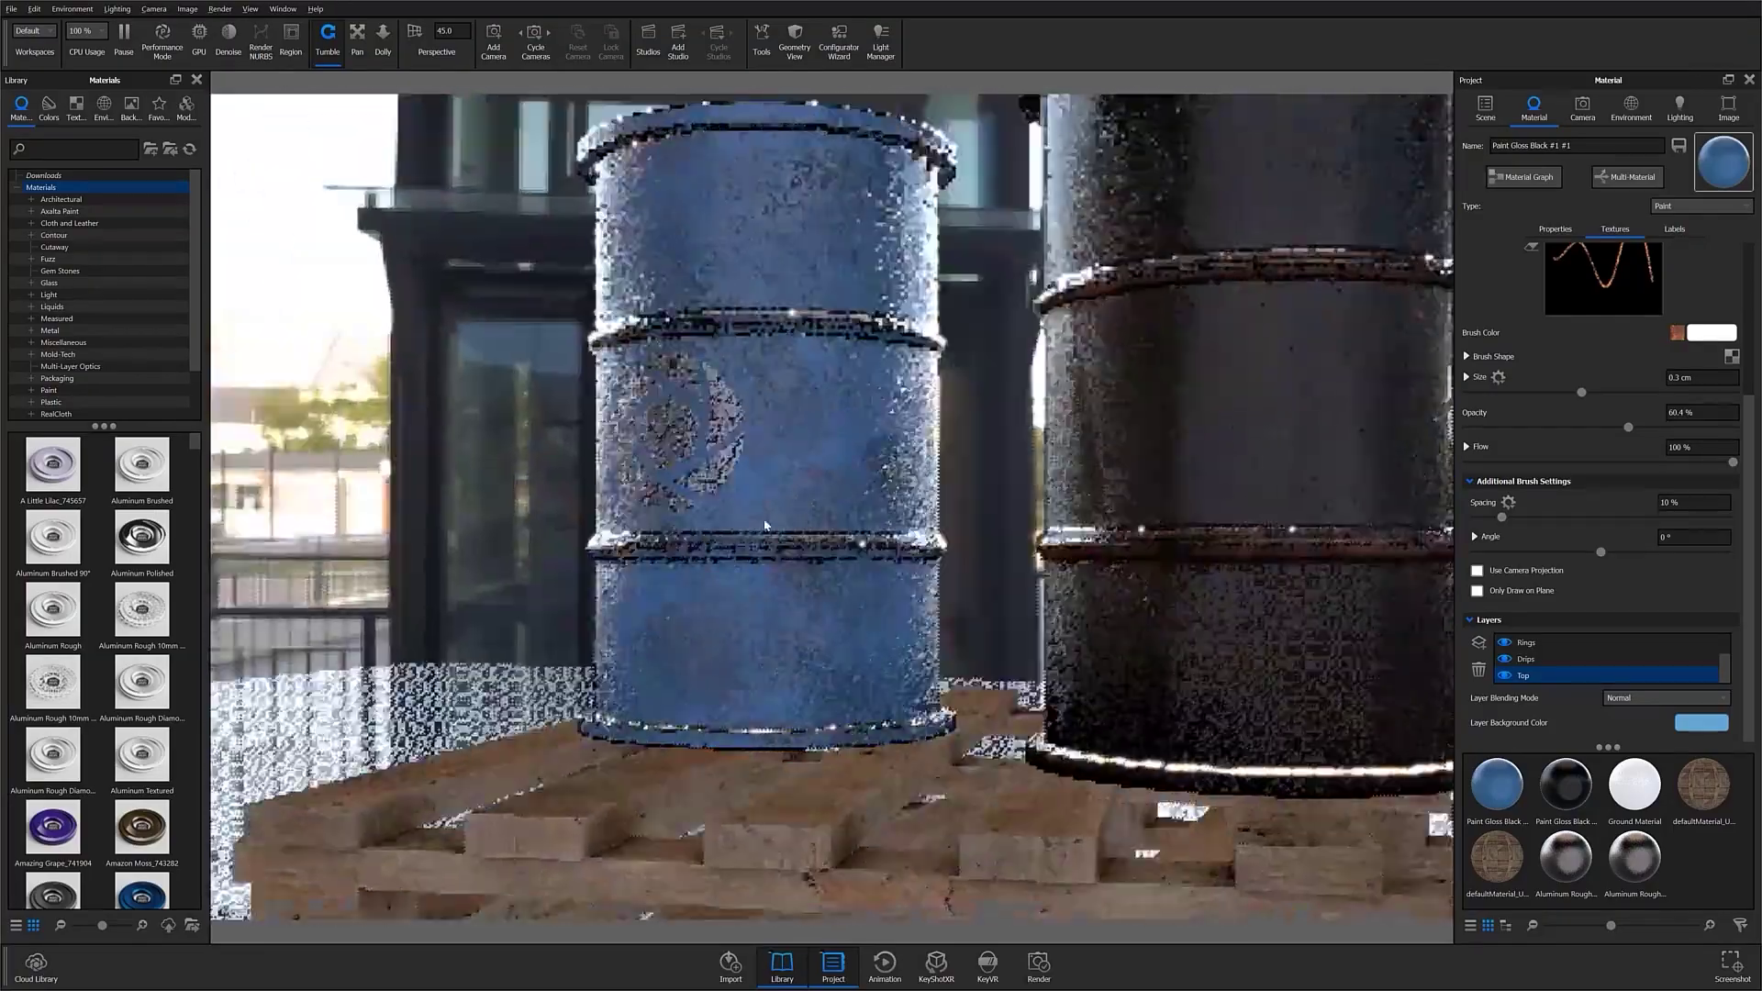
pyautogui.scroll(5, 817, 542)
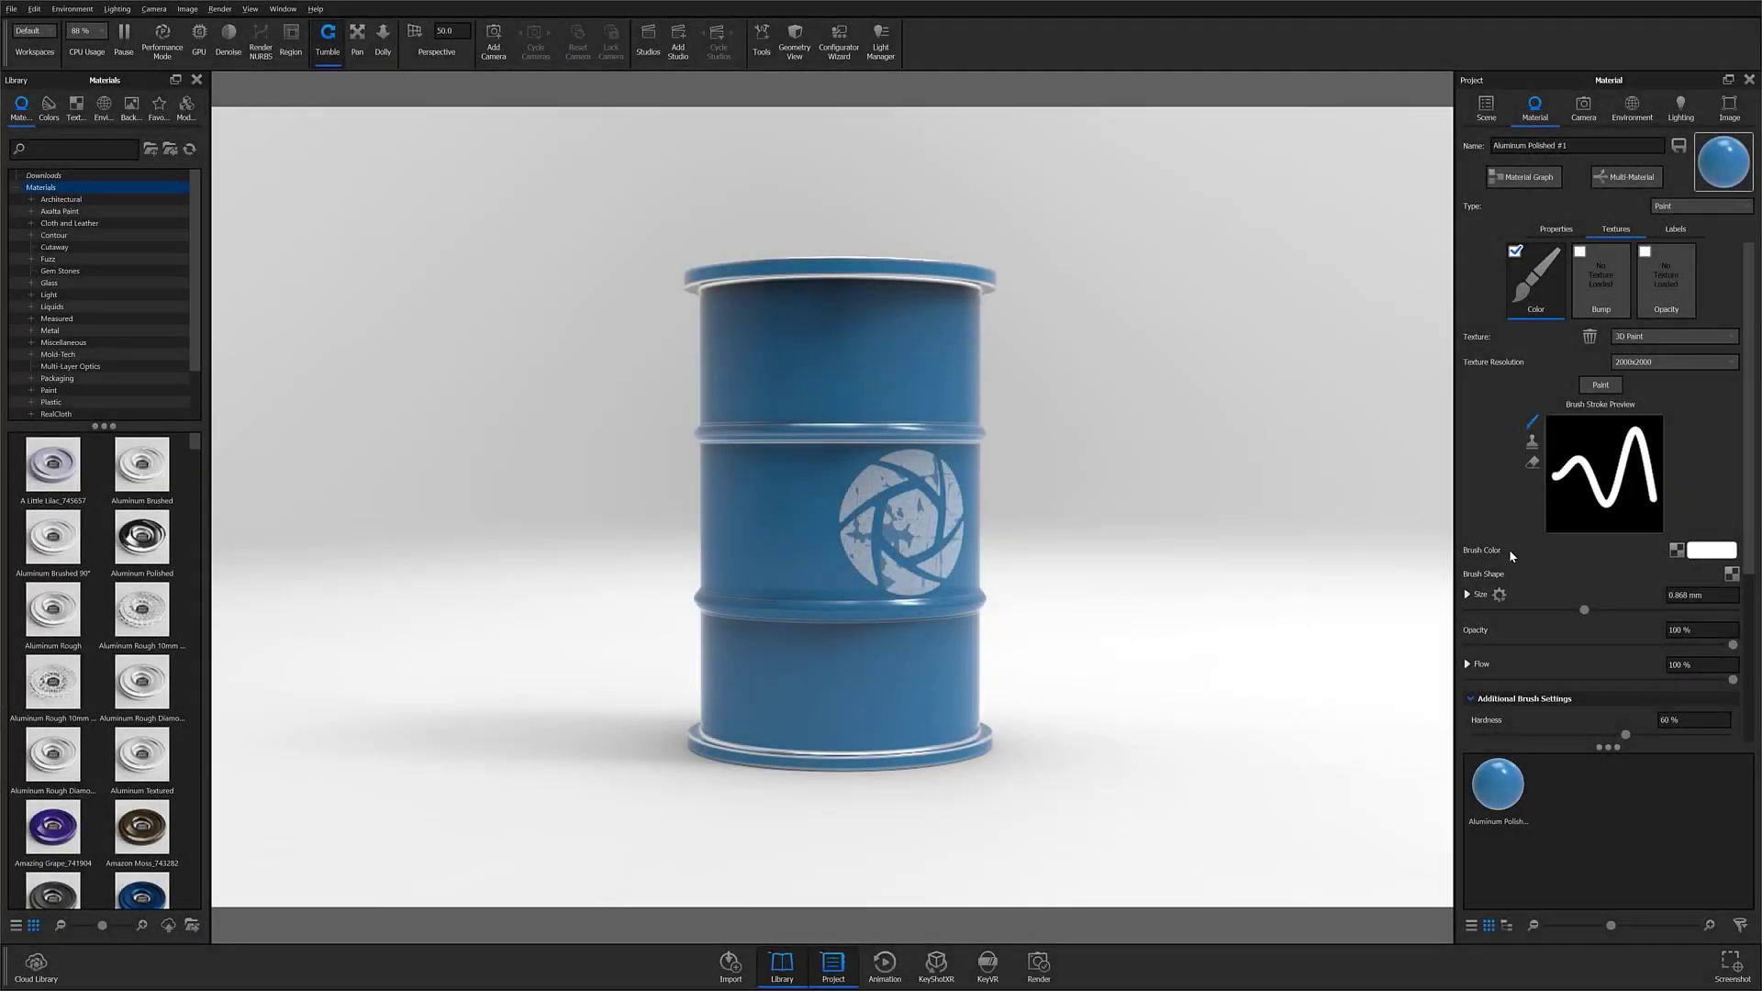
# Load the image rust-4669828_1280.jpg from the 3DPaint_Textures folder as the brush color texture.
pyautogui.click(1674, 549)
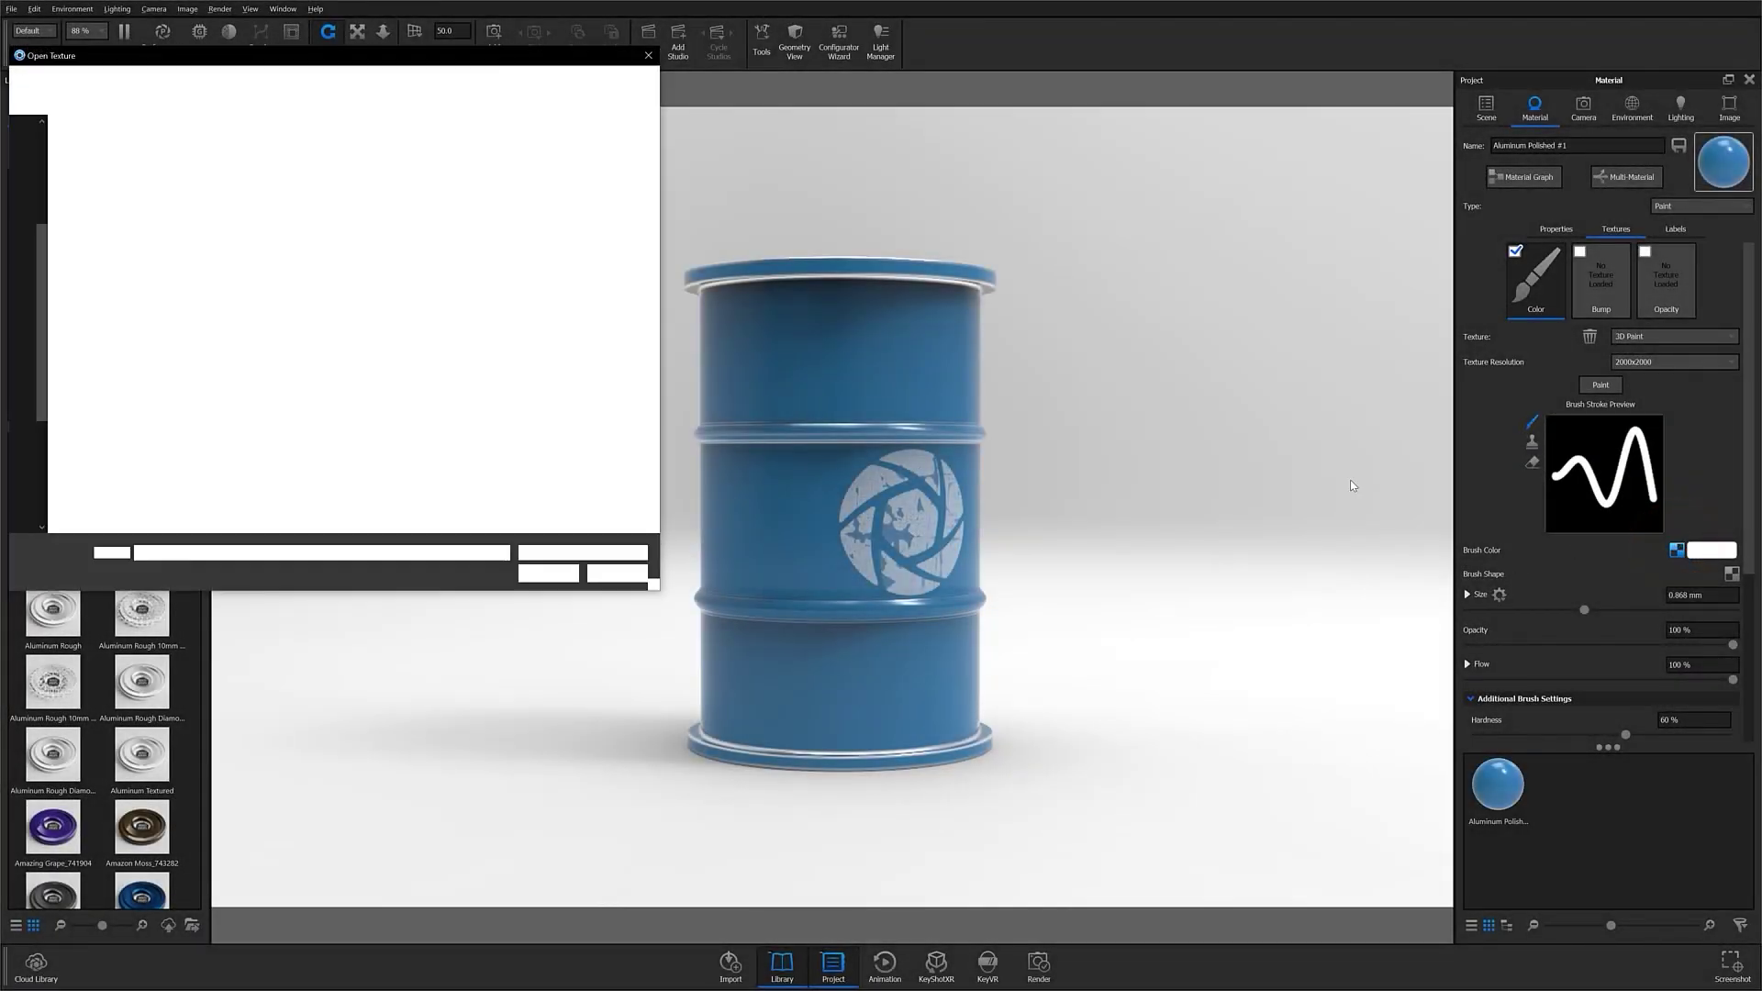
pyautogui.click(245, 163)
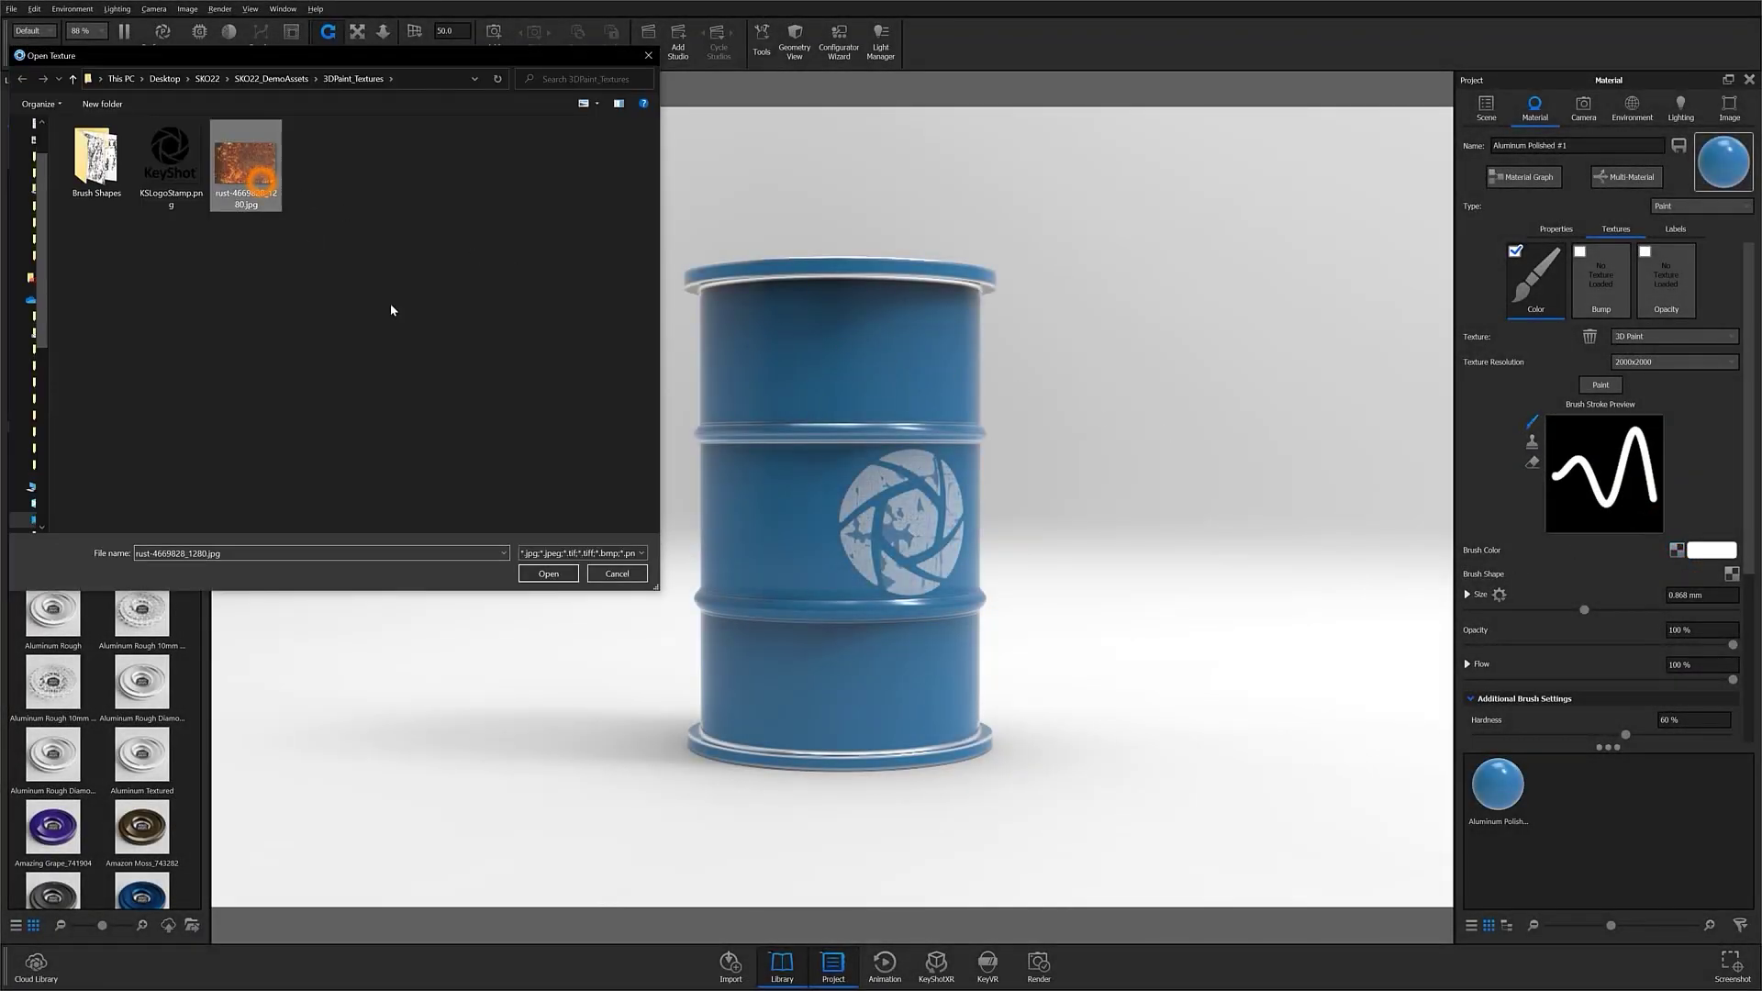
pyautogui.click(548, 574)
# Load a brush shape image from the Brush Shapes folder for the 3D Paint brush.
pyautogui.click(1732, 573)
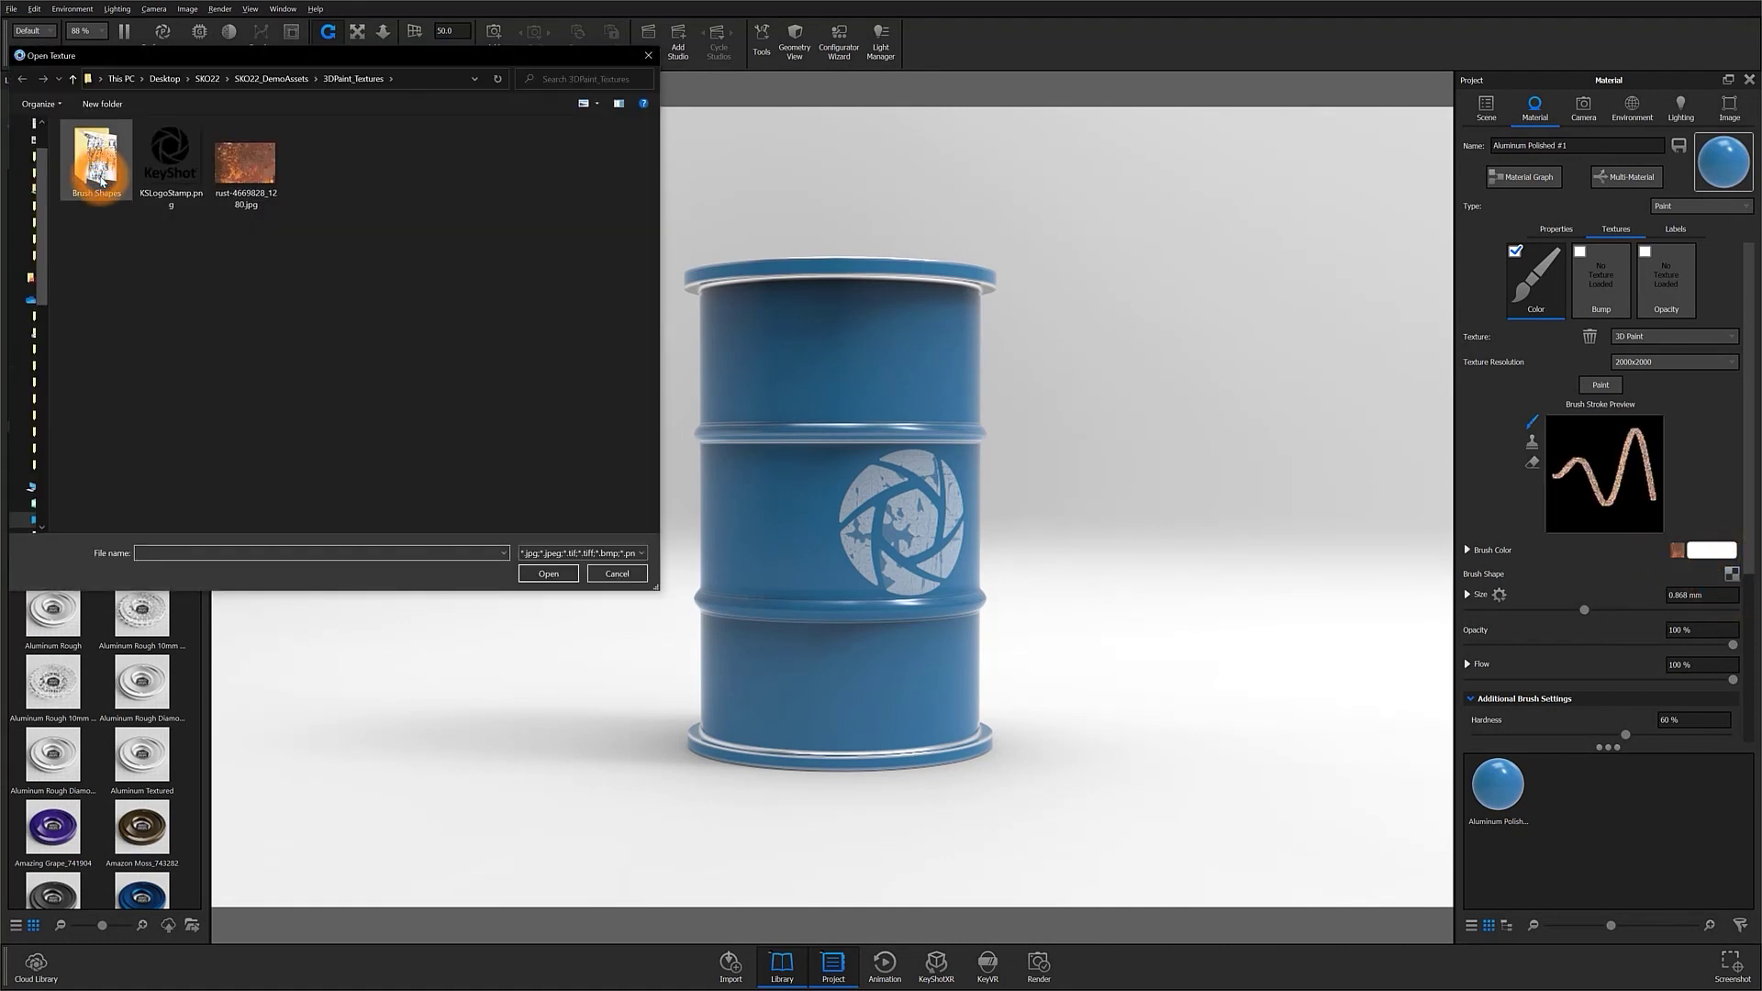
pyautogui.click(99, 178)
pyautogui.click(534, 573)
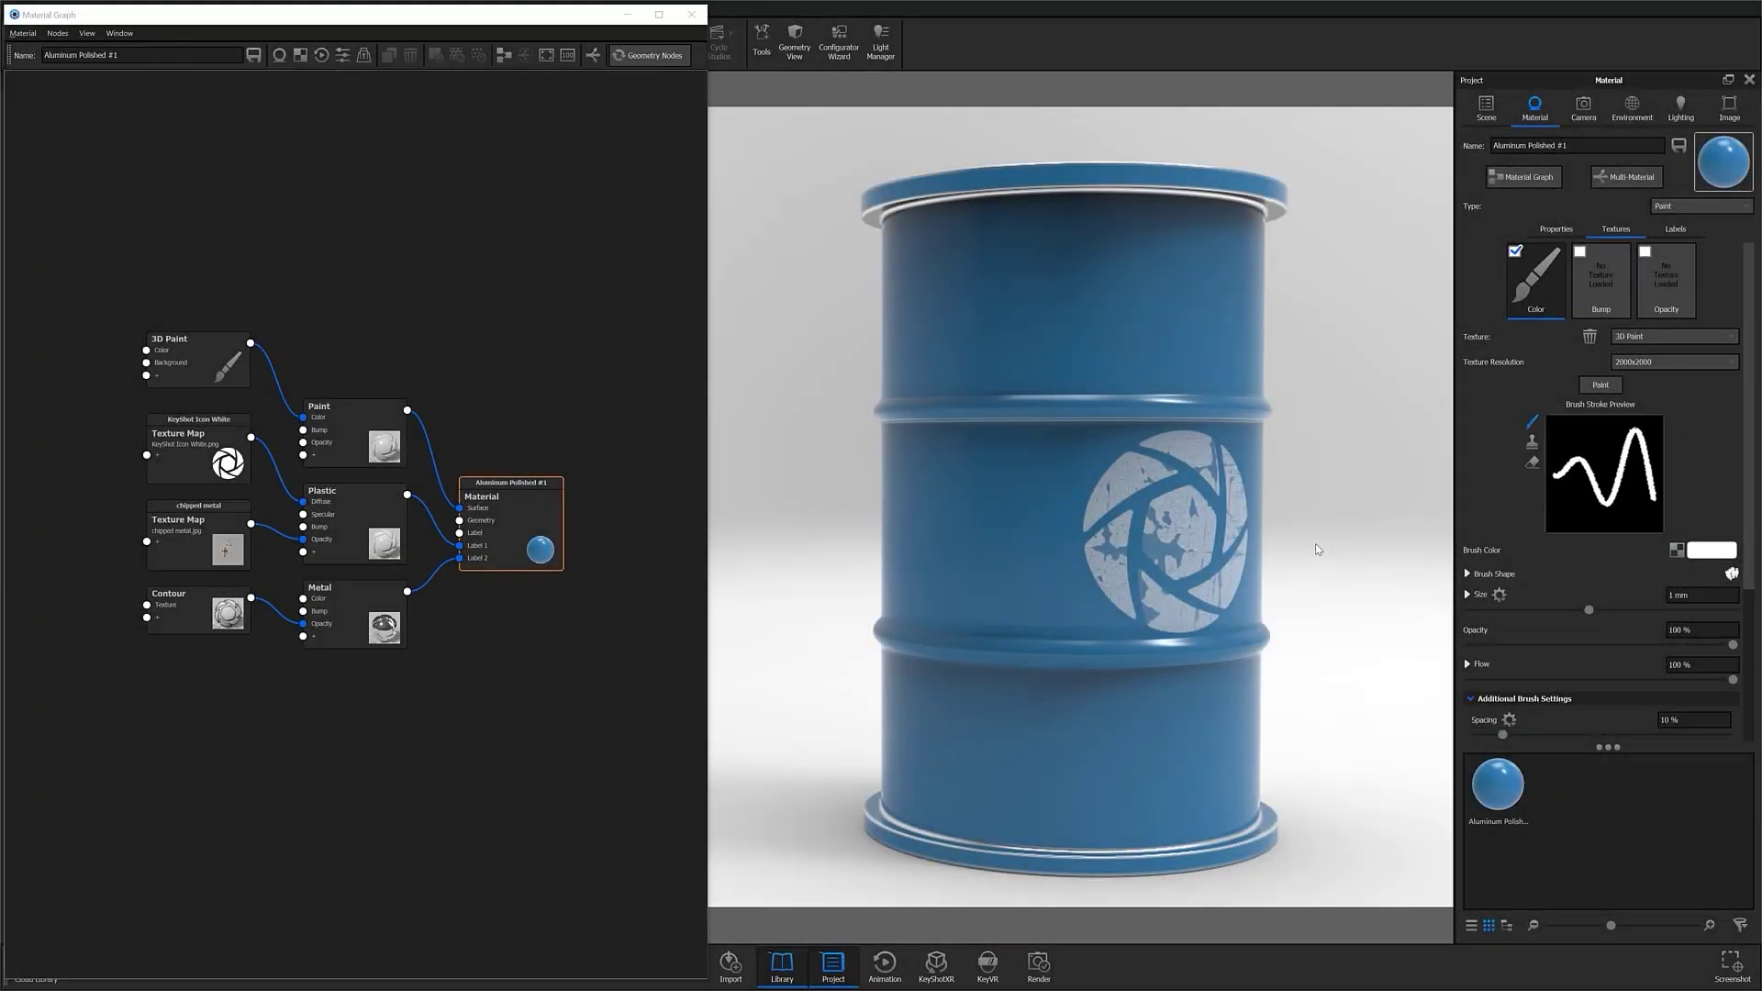
# Use rust-4669828_1280.jpg as the brush color and paint a rust patch on the barrel's upper front beside the logo.
pyautogui.click(1676, 550)
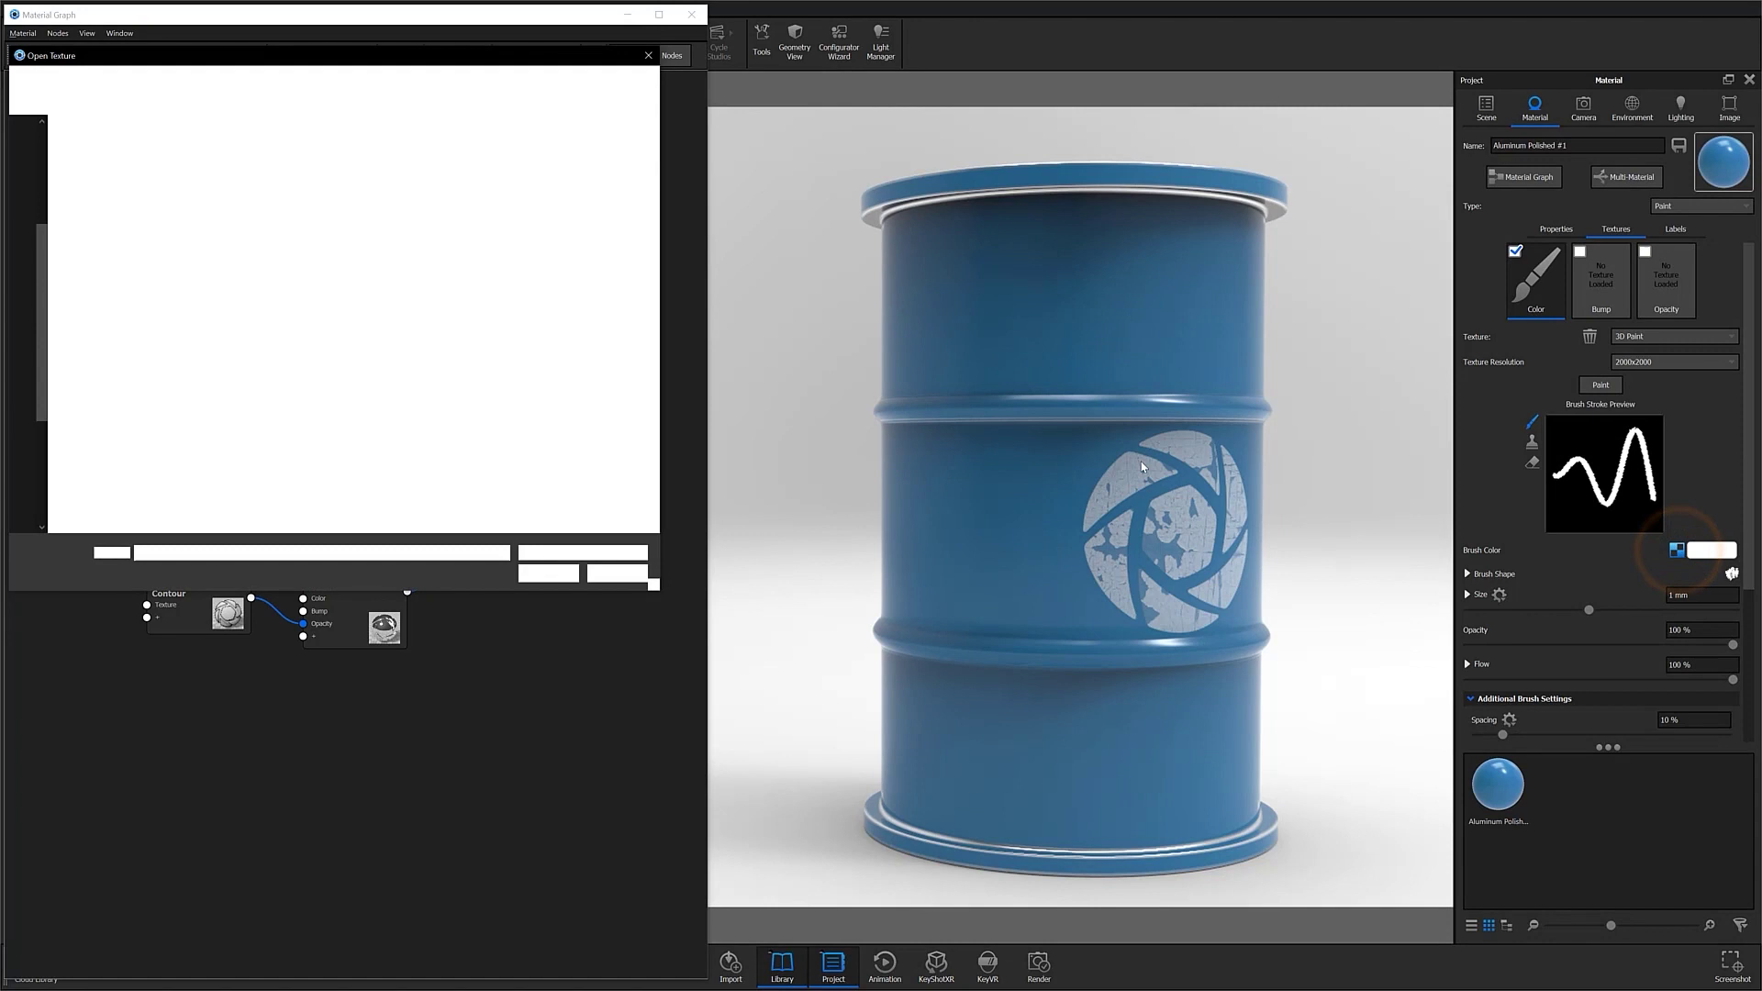
pyautogui.click(245, 163)
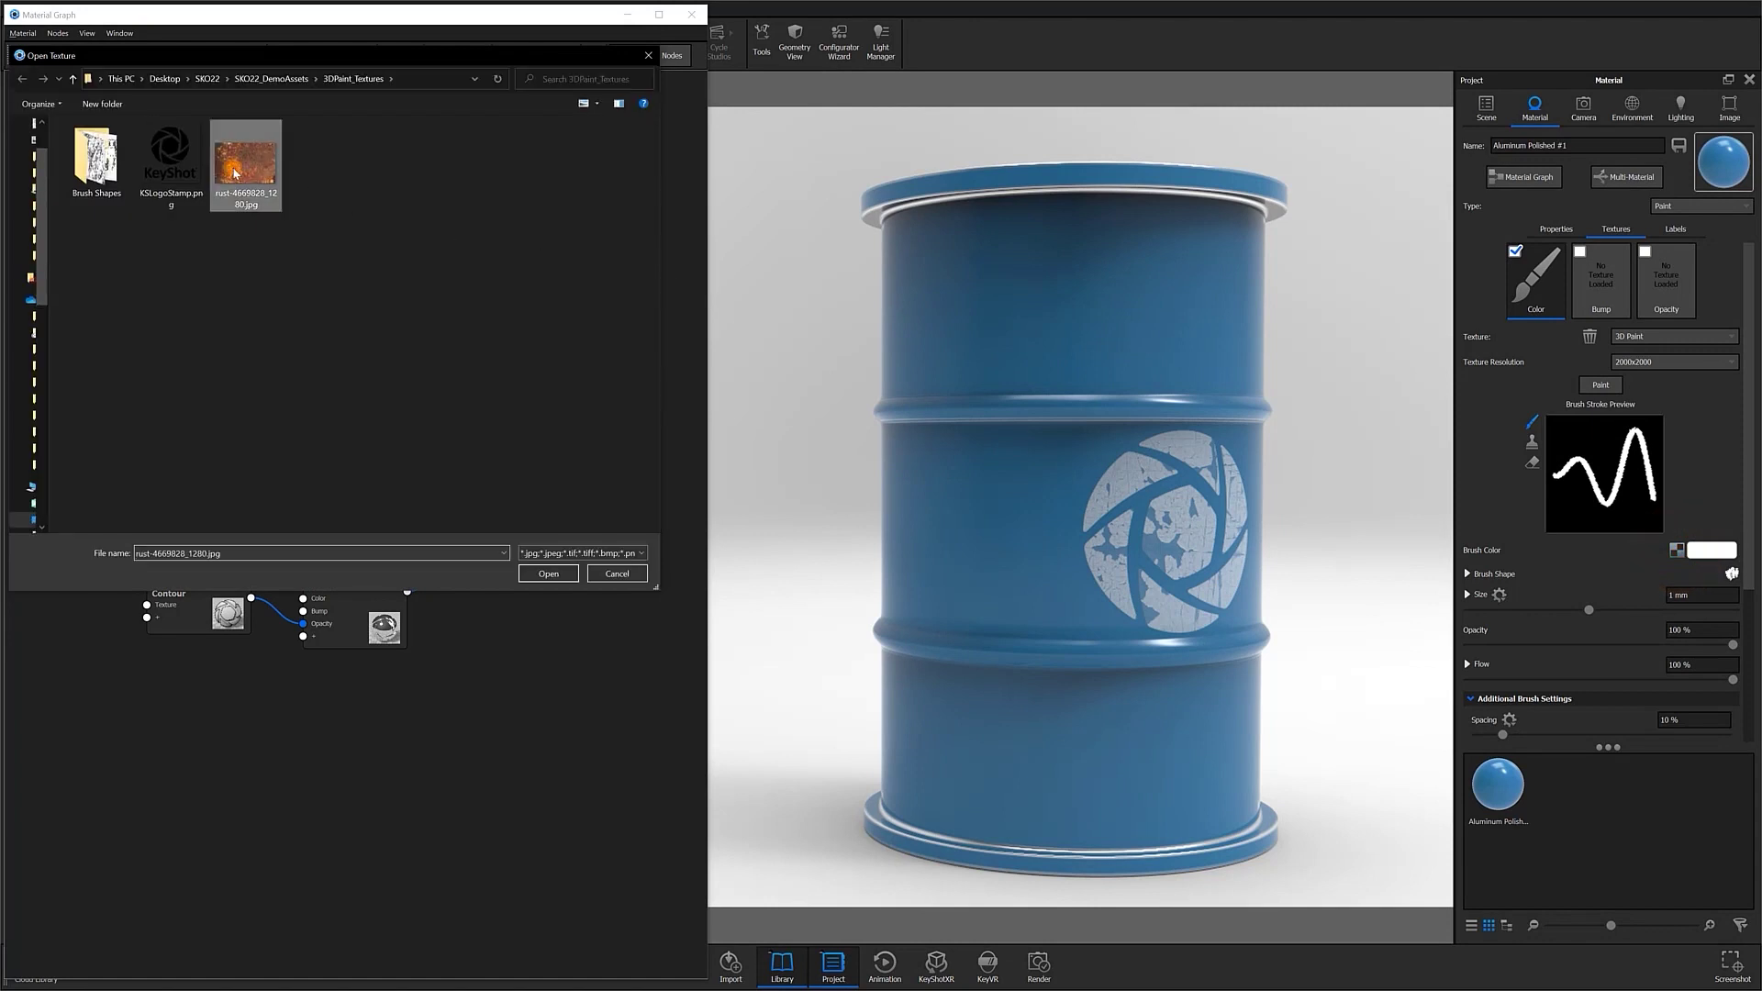
pyautogui.click(533, 575)
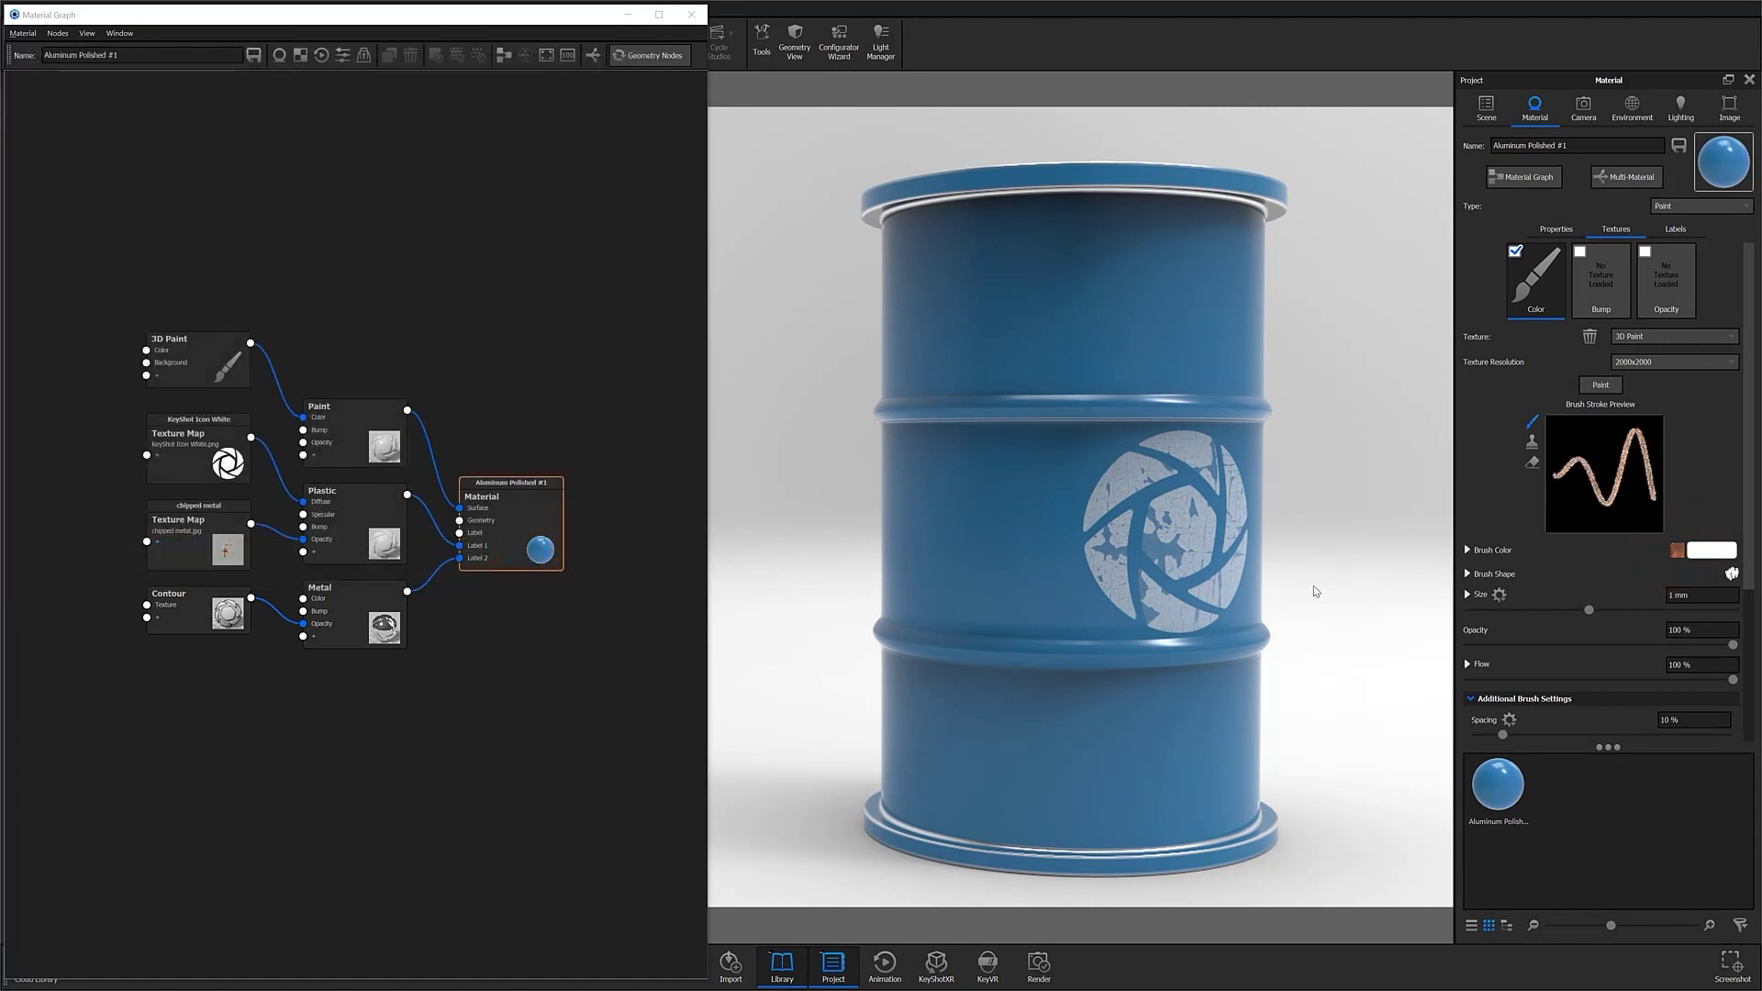
pyautogui.click(1599, 386)
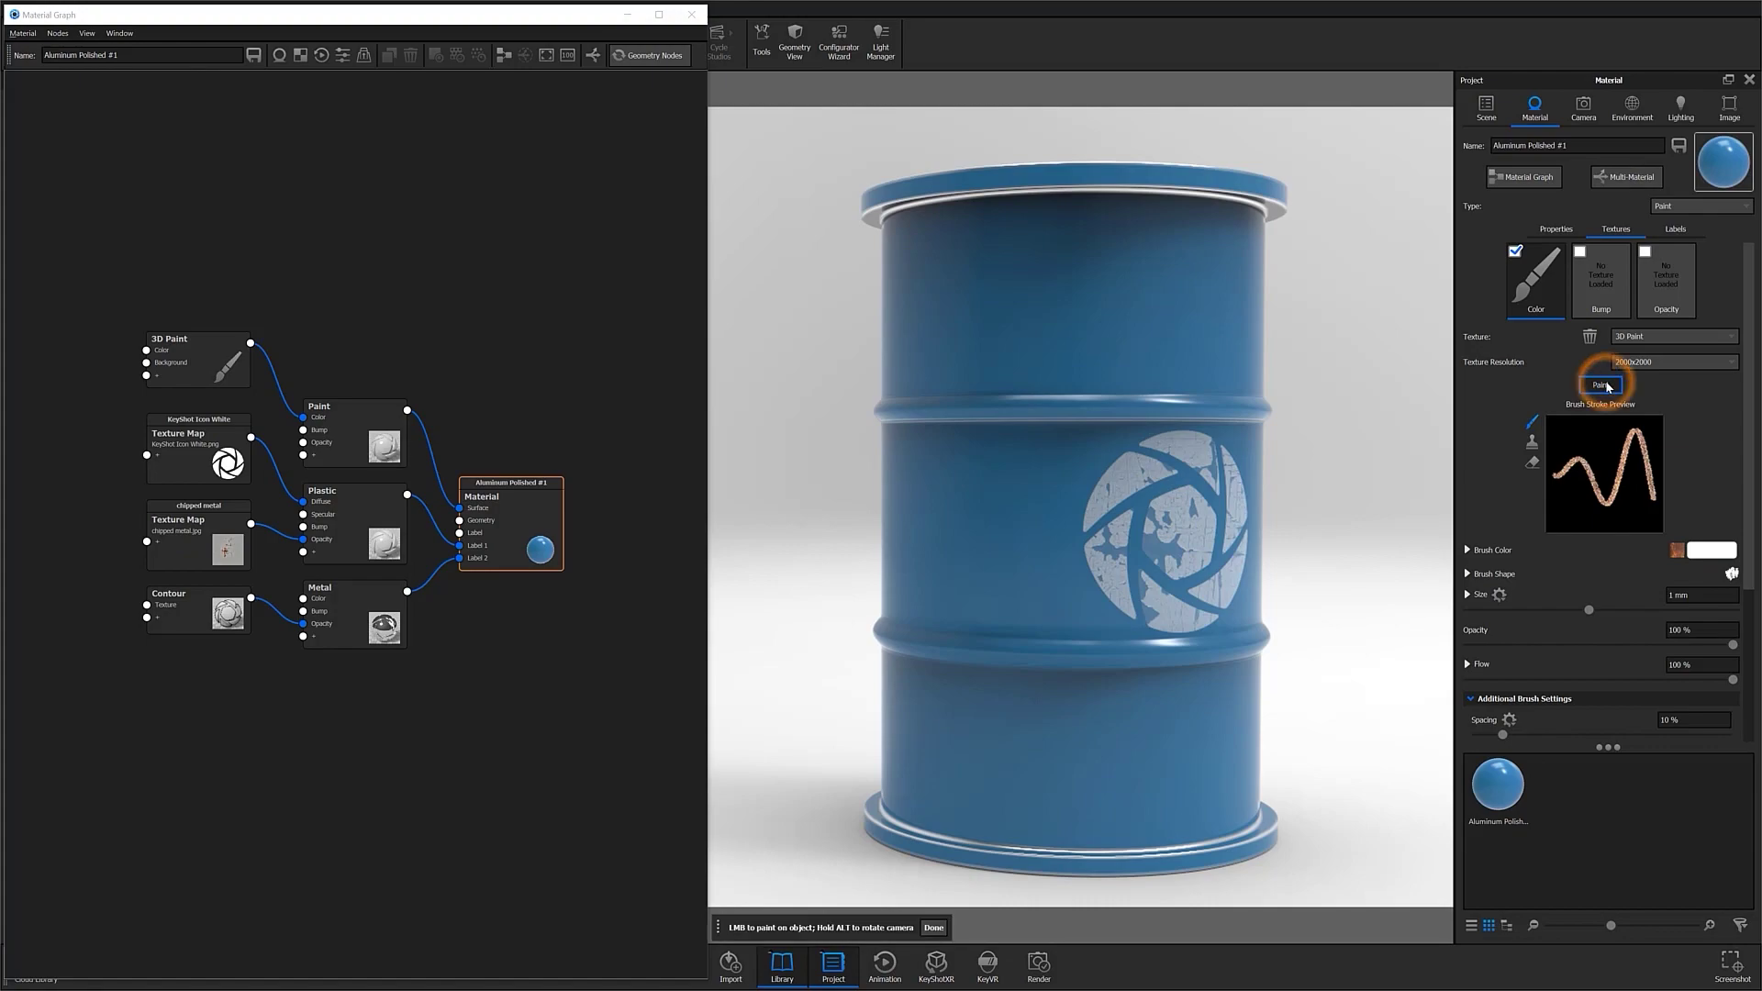
pyautogui.moveTo(952, 271)
pyautogui.mouseDown()
pyautogui.moveTo(1096, 275)
pyautogui.moveTo(1165, 302)
pyautogui.moveTo(954, 340)
pyautogui.moveTo(1138, 362)
pyautogui.moveTo(963, 376)
pyautogui.moveTo(1137, 404)
pyautogui.moveTo(954, 445)
pyautogui.moveTo(1083, 486)
pyautogui.mouseUp()
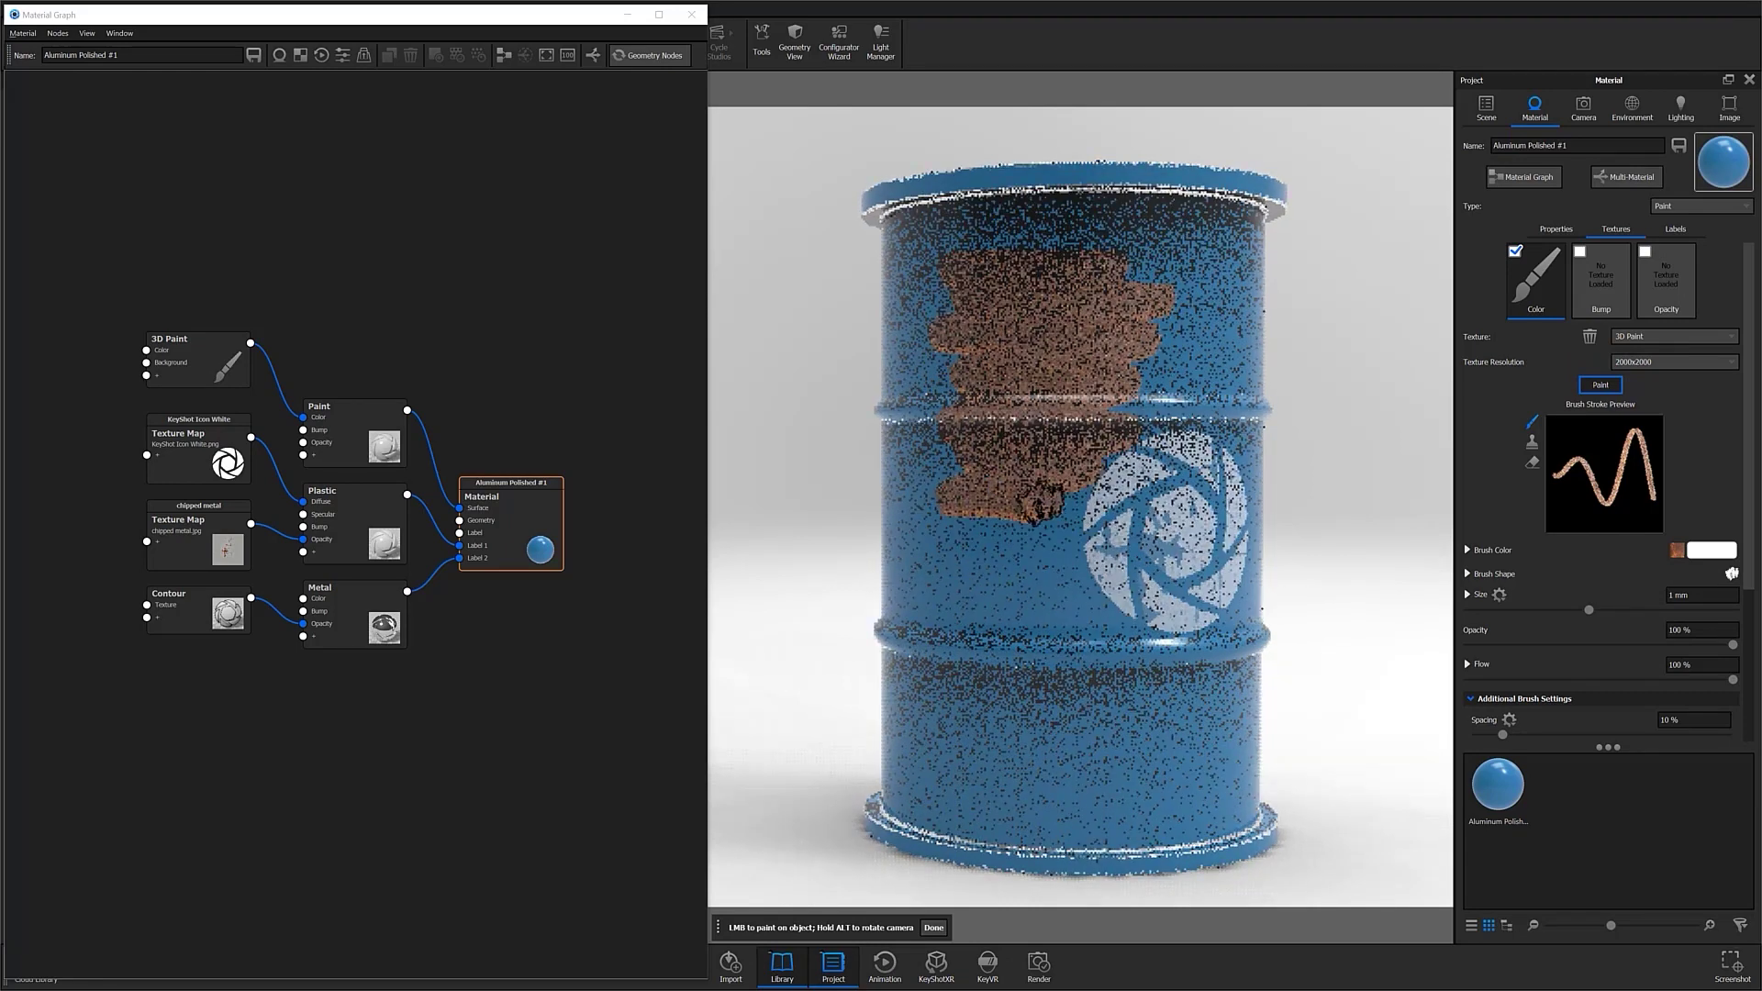
# Set the brush size to 2 mm and paint a rust patch on the barrel's lower front beside the logo.
pyautogui.doubleClick(1707, 592)
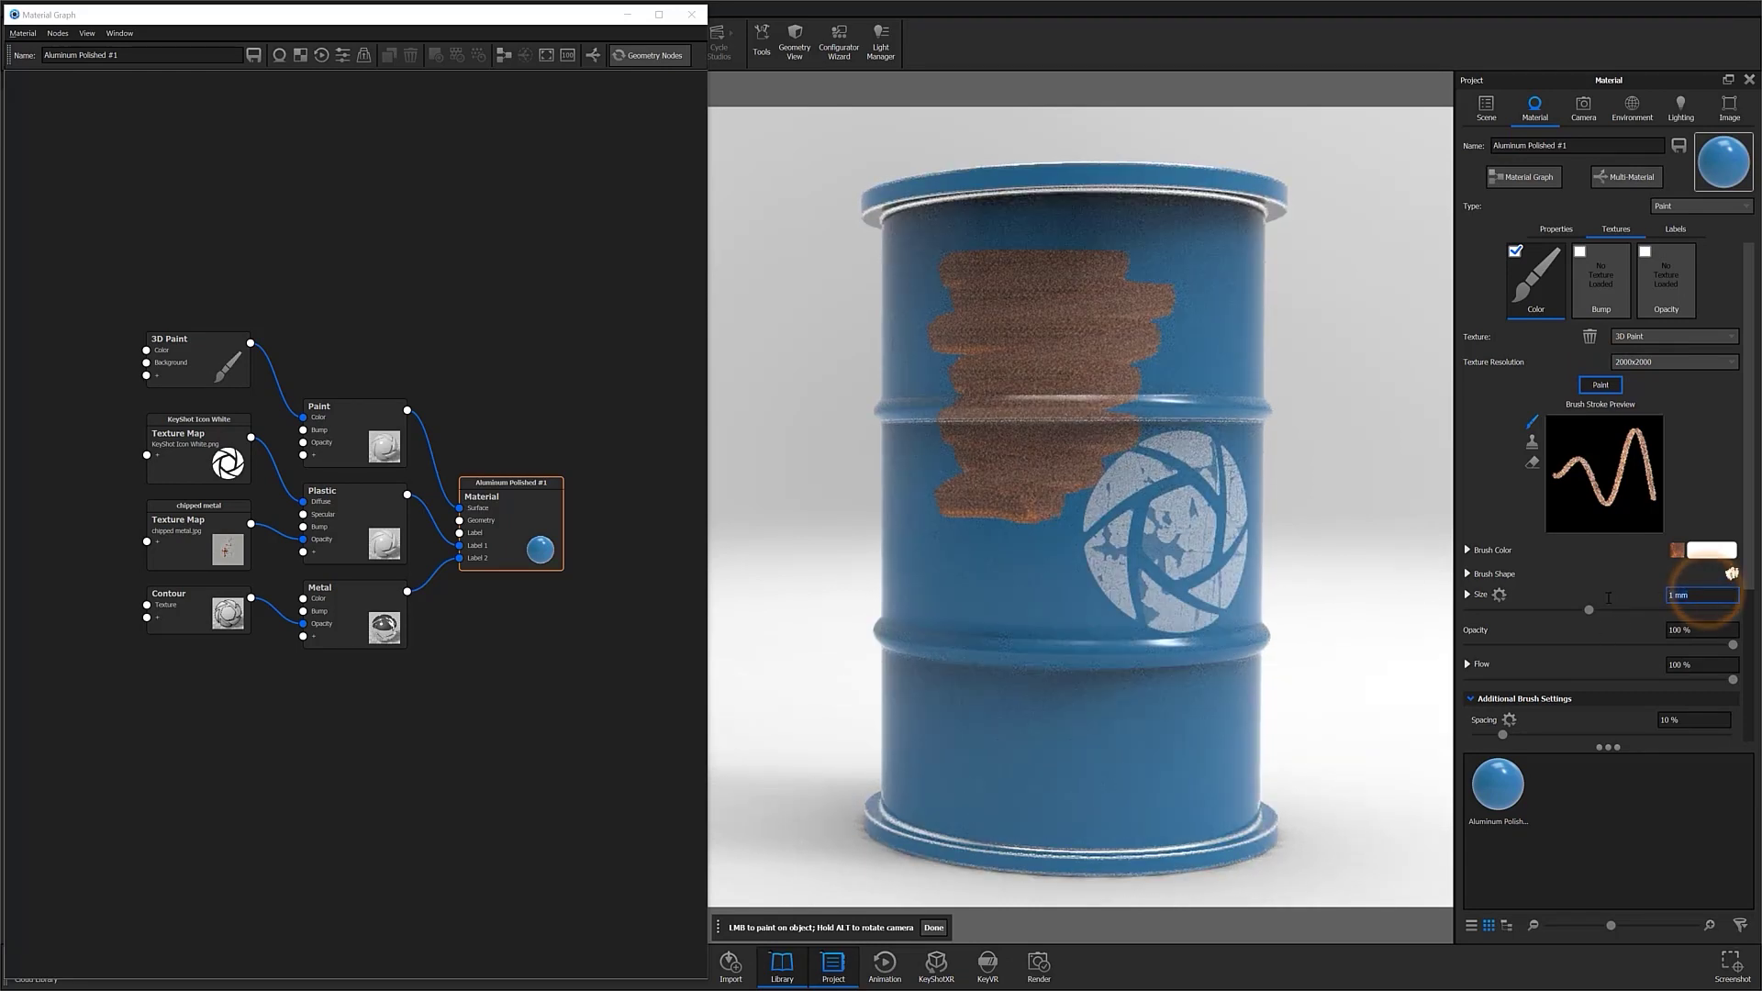
pyautogui.write('2')
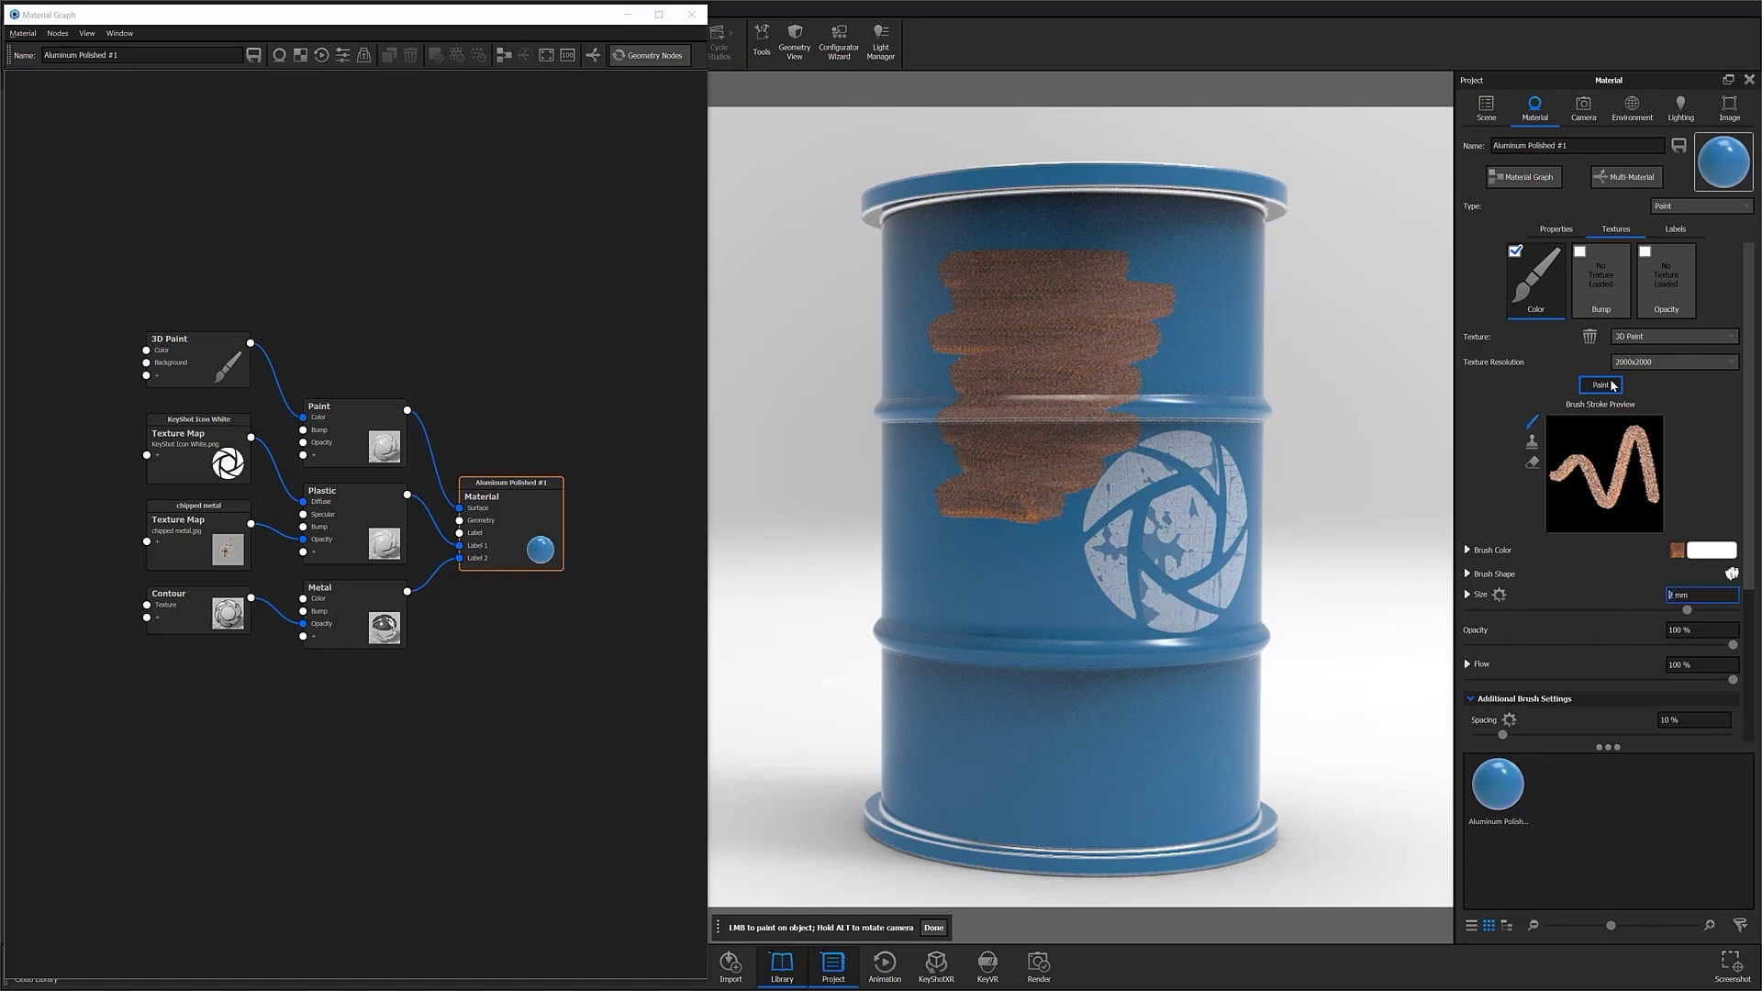
pyautogui.moveTo(960, 579)
pyautogui.mouseDown()
pyautogui.moveTo(944, 570)
pyautogui.moveTo(932, 621)
pyautogui.moveTo(1172, 621)
pyautogui.moveTo(978, 675)
pyautogui.moveTo(1163, 688)
pyautogui.moveTo(971, 719)
pyautogui.moveTo(1148, 720)
pyautogui.moveTo(1046, 784)
pyautogui.moveTo(1141, 803)
pyautogui.mouseUp()
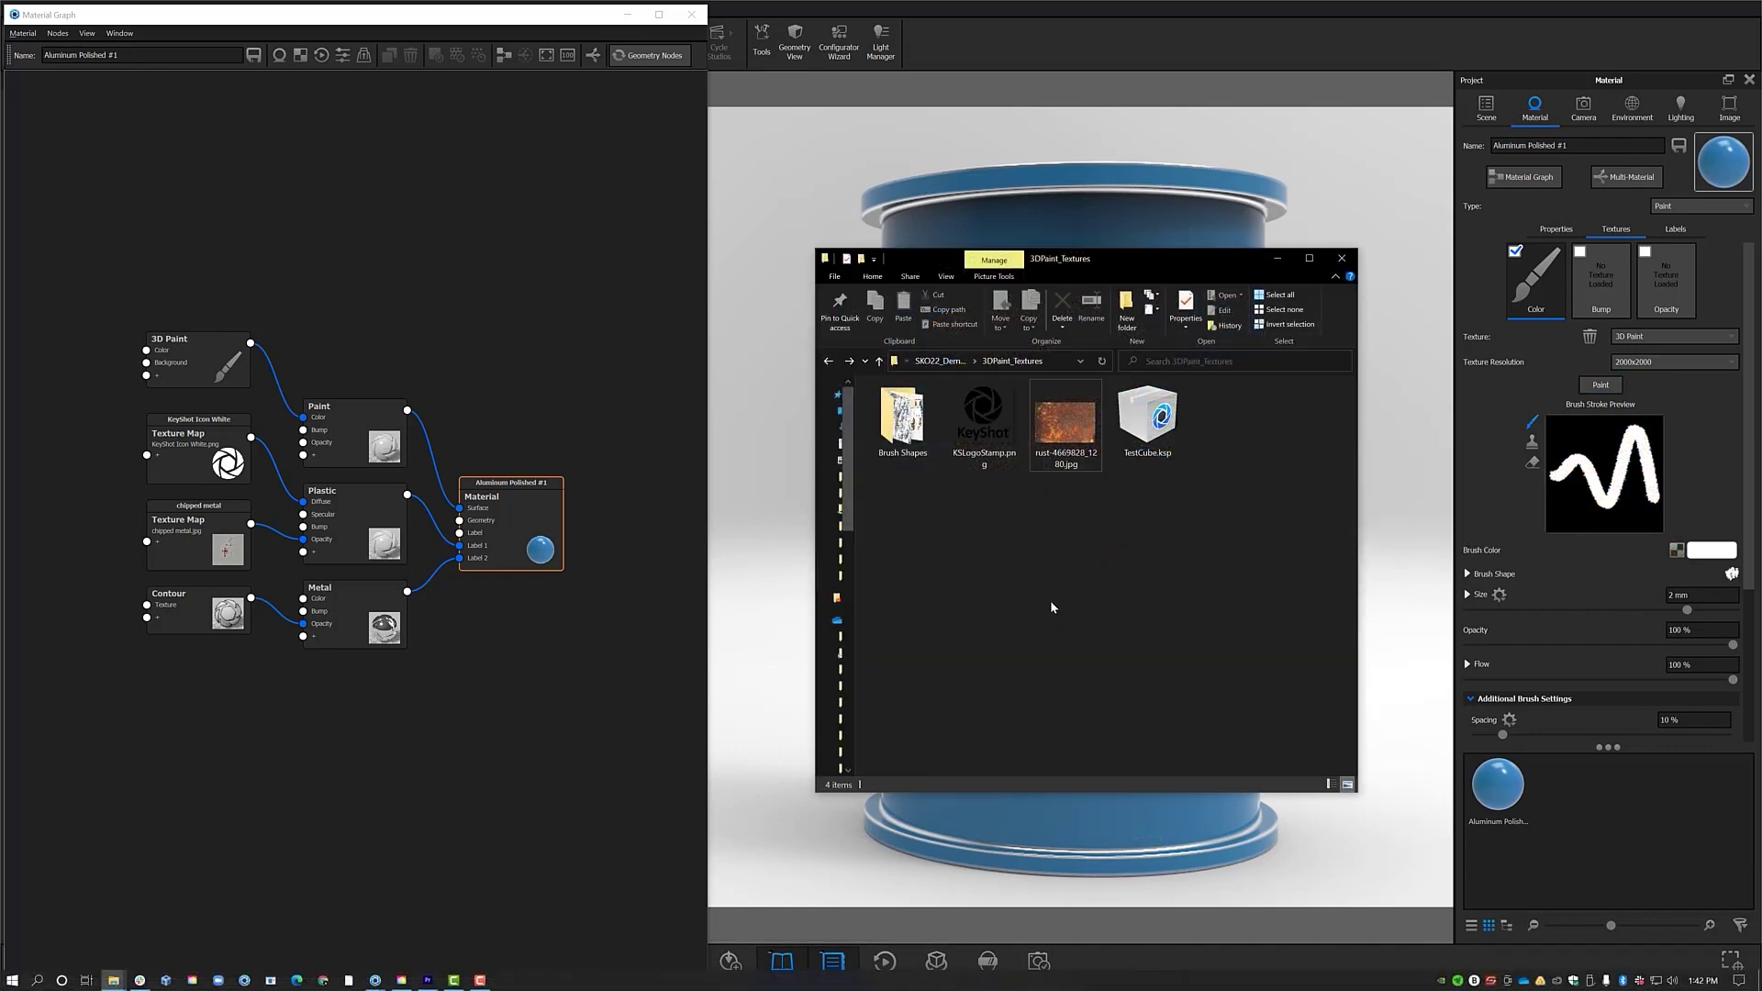
# Connect rust-4669828_1280.jpg as a texture map to the 3D Paint node's Color input and paint rust across the barrel front.
pyautogui.click(1059, 438)
pyautogui.moveTo(1046, 439)
pyautogui.mouseDown()
pyautogui.moveTo(51, 218)
pyautogui.moveTo(51, 238)
pyautogui.moveTo(151, 259)
pyautogui.moveTo(147, 362)
pyautogui.mouseUp()
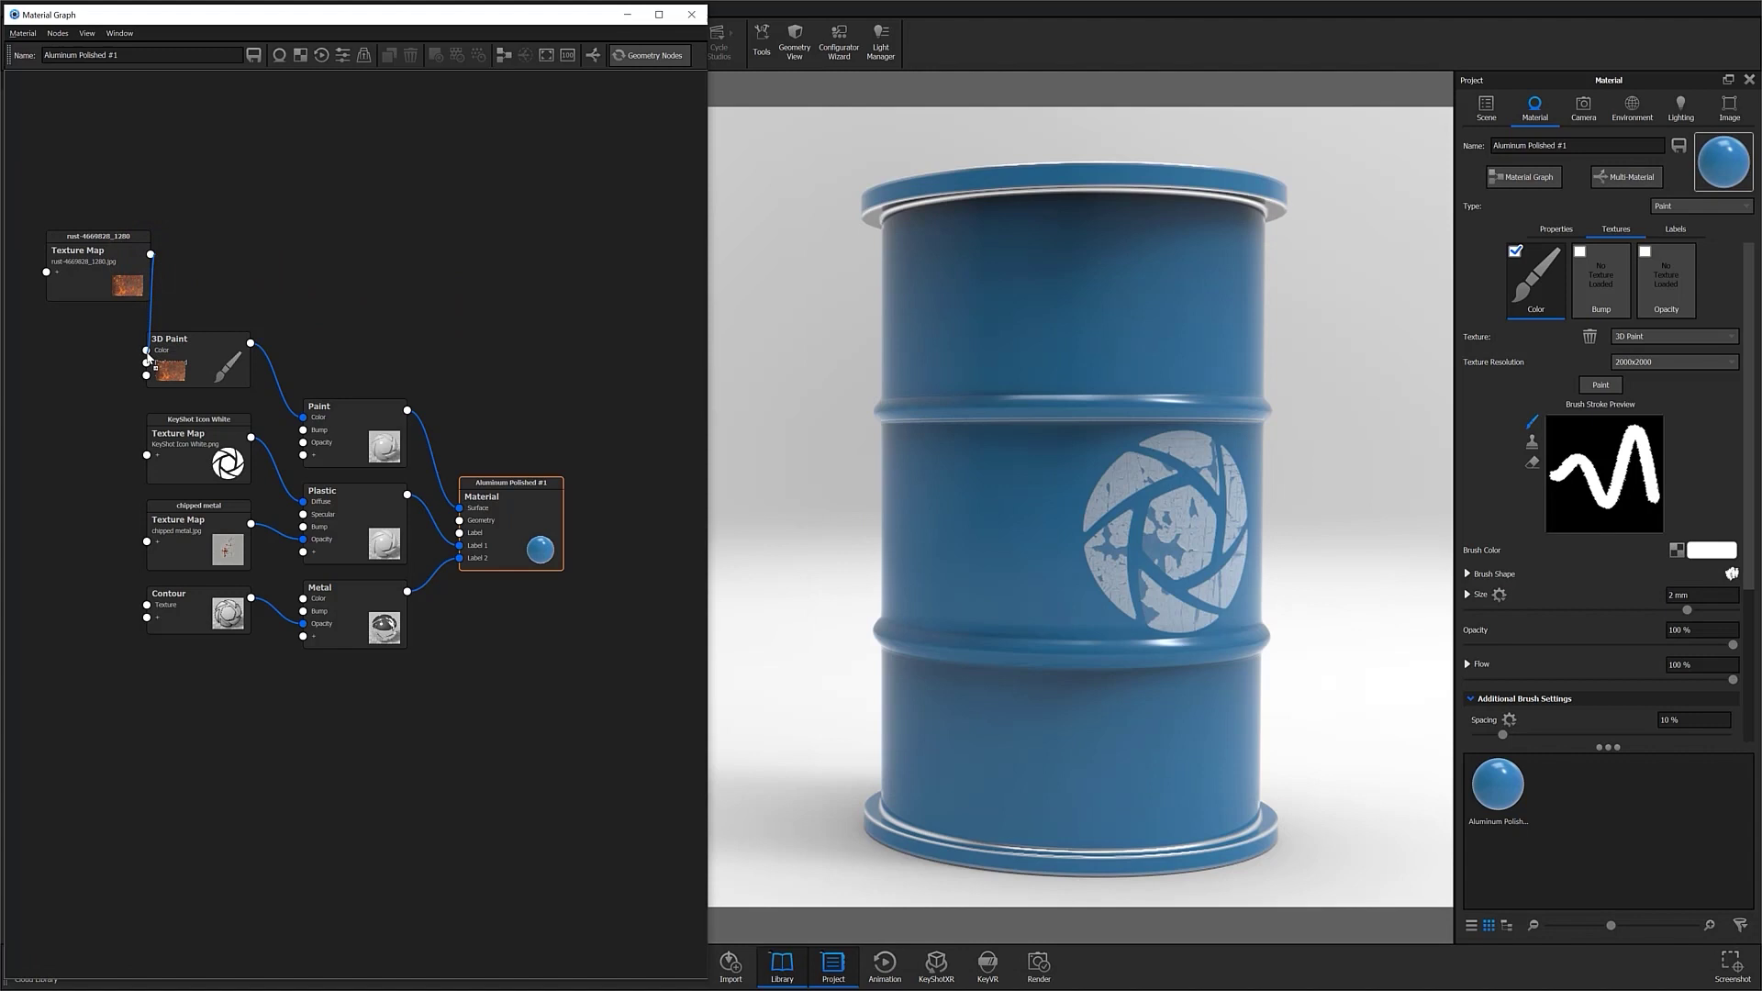
pyautogui.moveTo(138, 281); pyautogui.dragTo(104, 380)
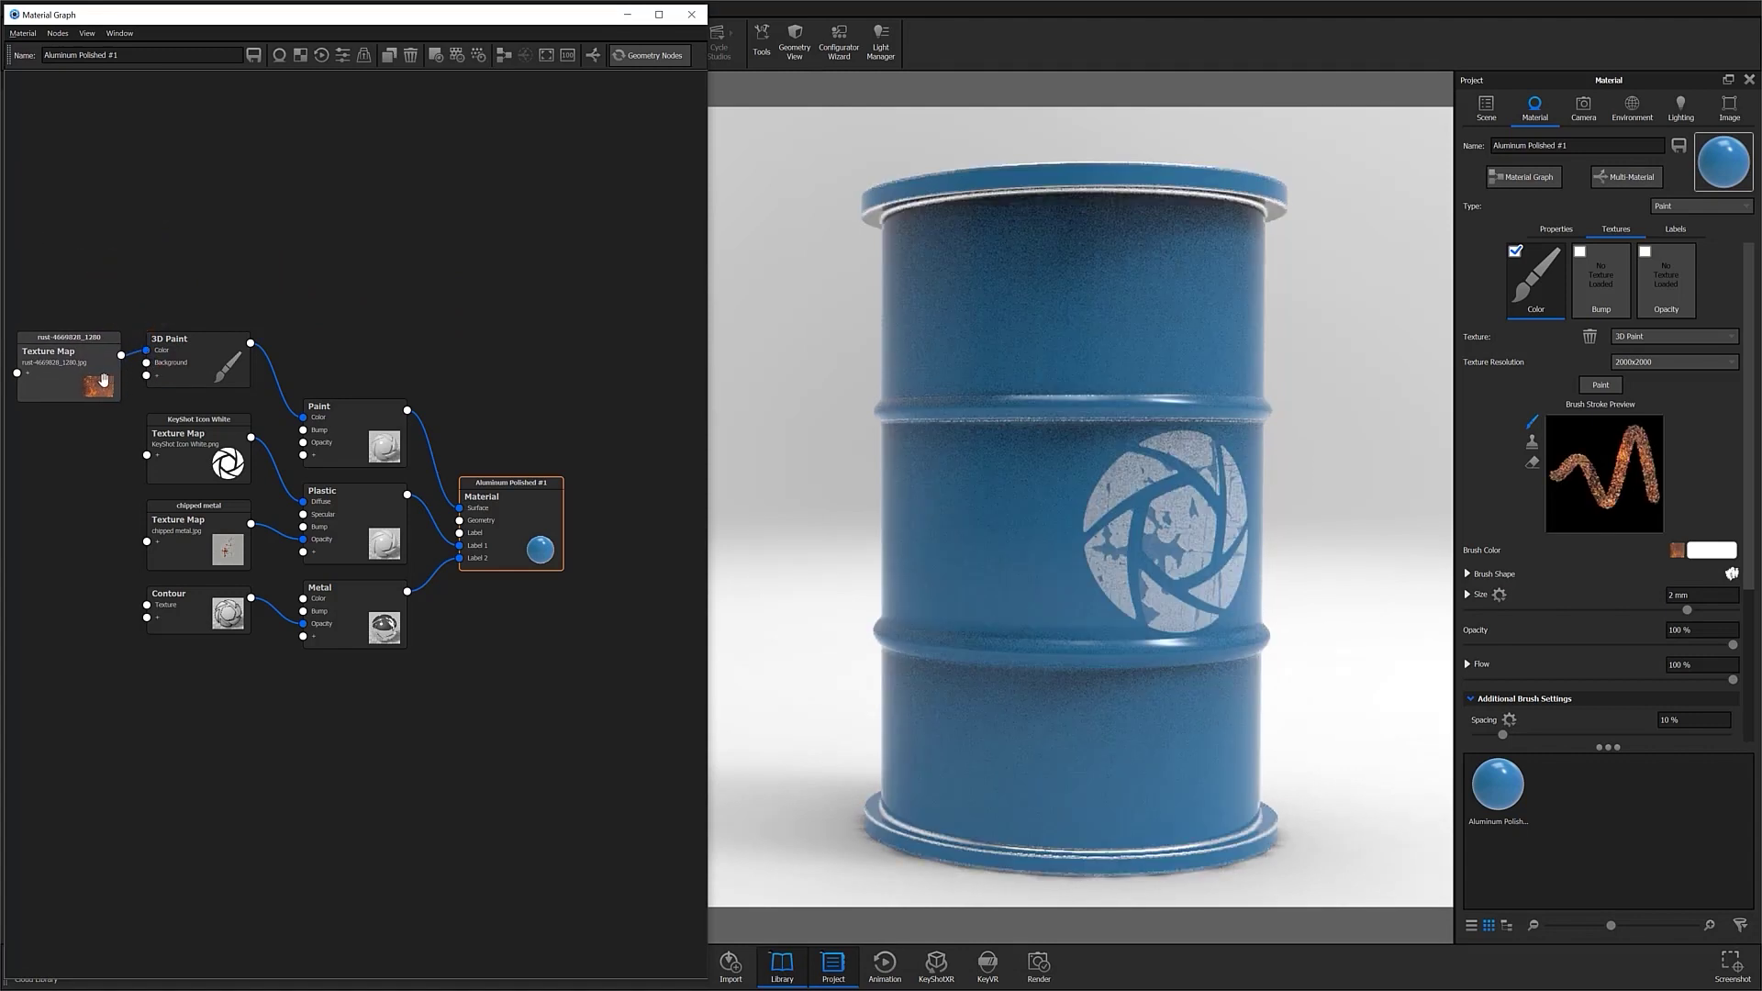
pyautogui.click(1606, 386)
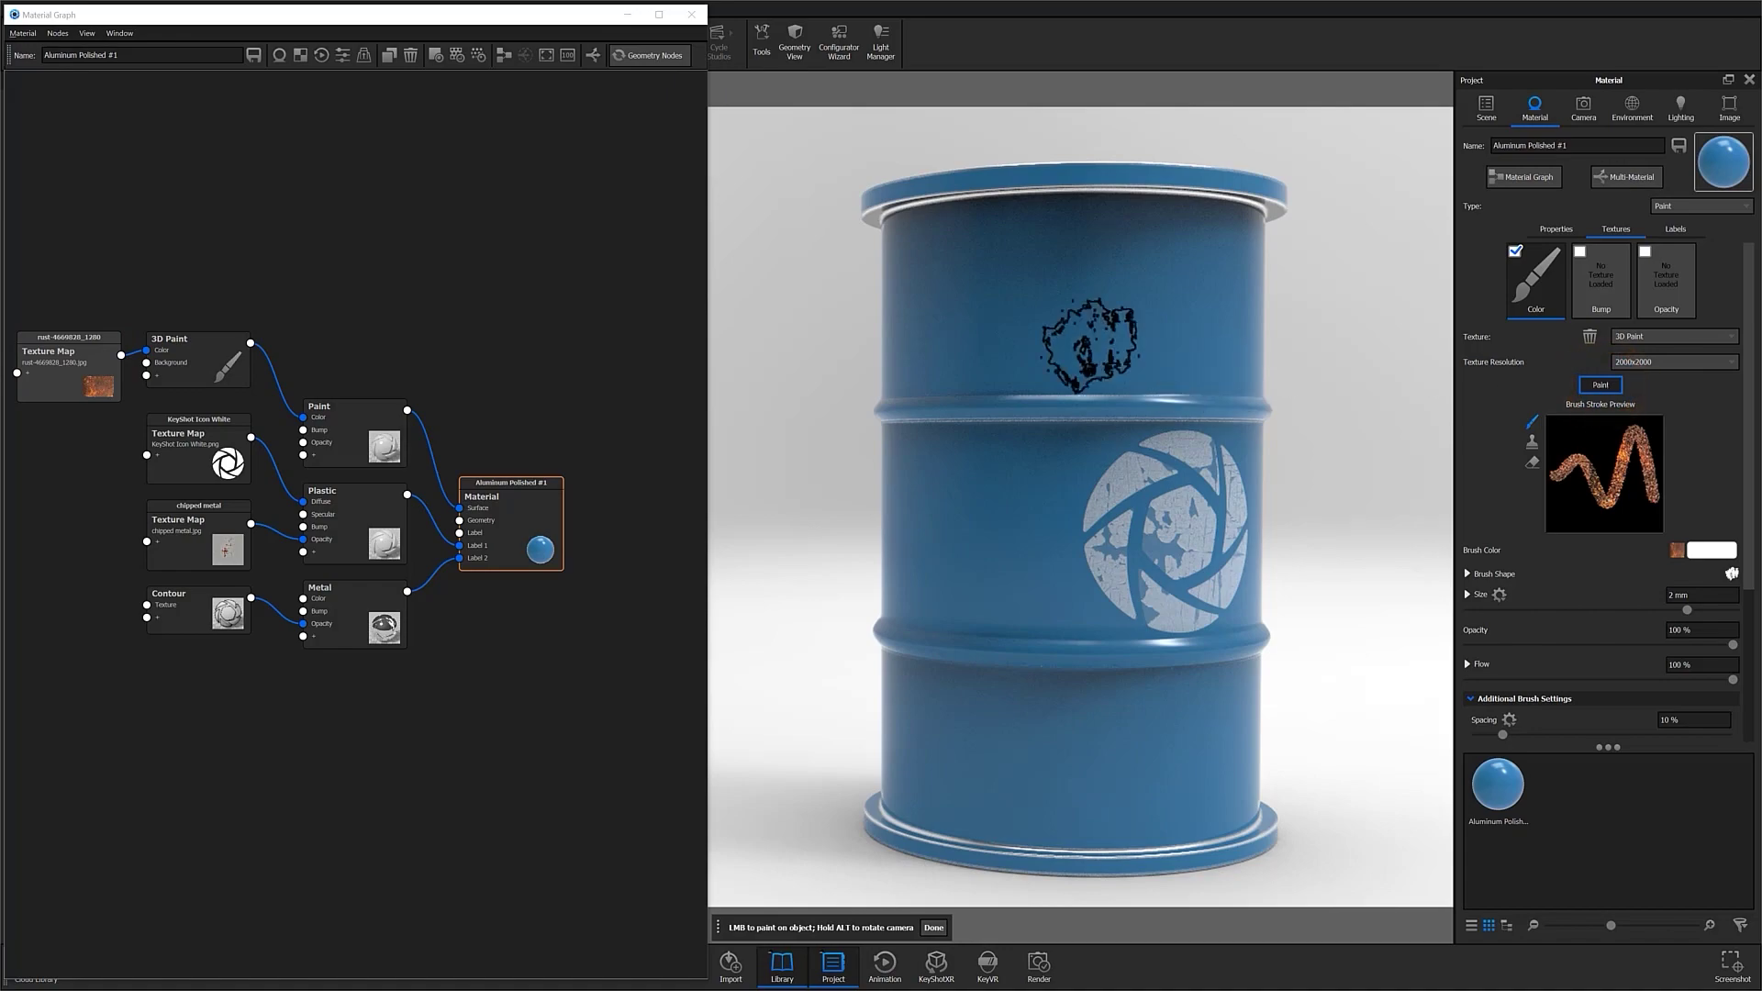
pyautogui.moveTo(932, 277)
pyautogui.mouseDown()
pyautogui.moveTo(960, 342)
pyautogui.moveTo(1239, 354)
pyautogui.moveTo(909, 425)
pyautogui.moveTo(936, 492)
pyautogui.moveTo(1154, 527)
pyautogui.moveTo(1208, 590)
pyautogui.moveTo(964, 630)
pyautogui.moveTo(912, 716)
pyautogui.moveTo(1229, 748)
pyautogui.moveTo(1043, 814)
pyautogui.moveTo(1413, 743)
pyautogui.mouseUp()
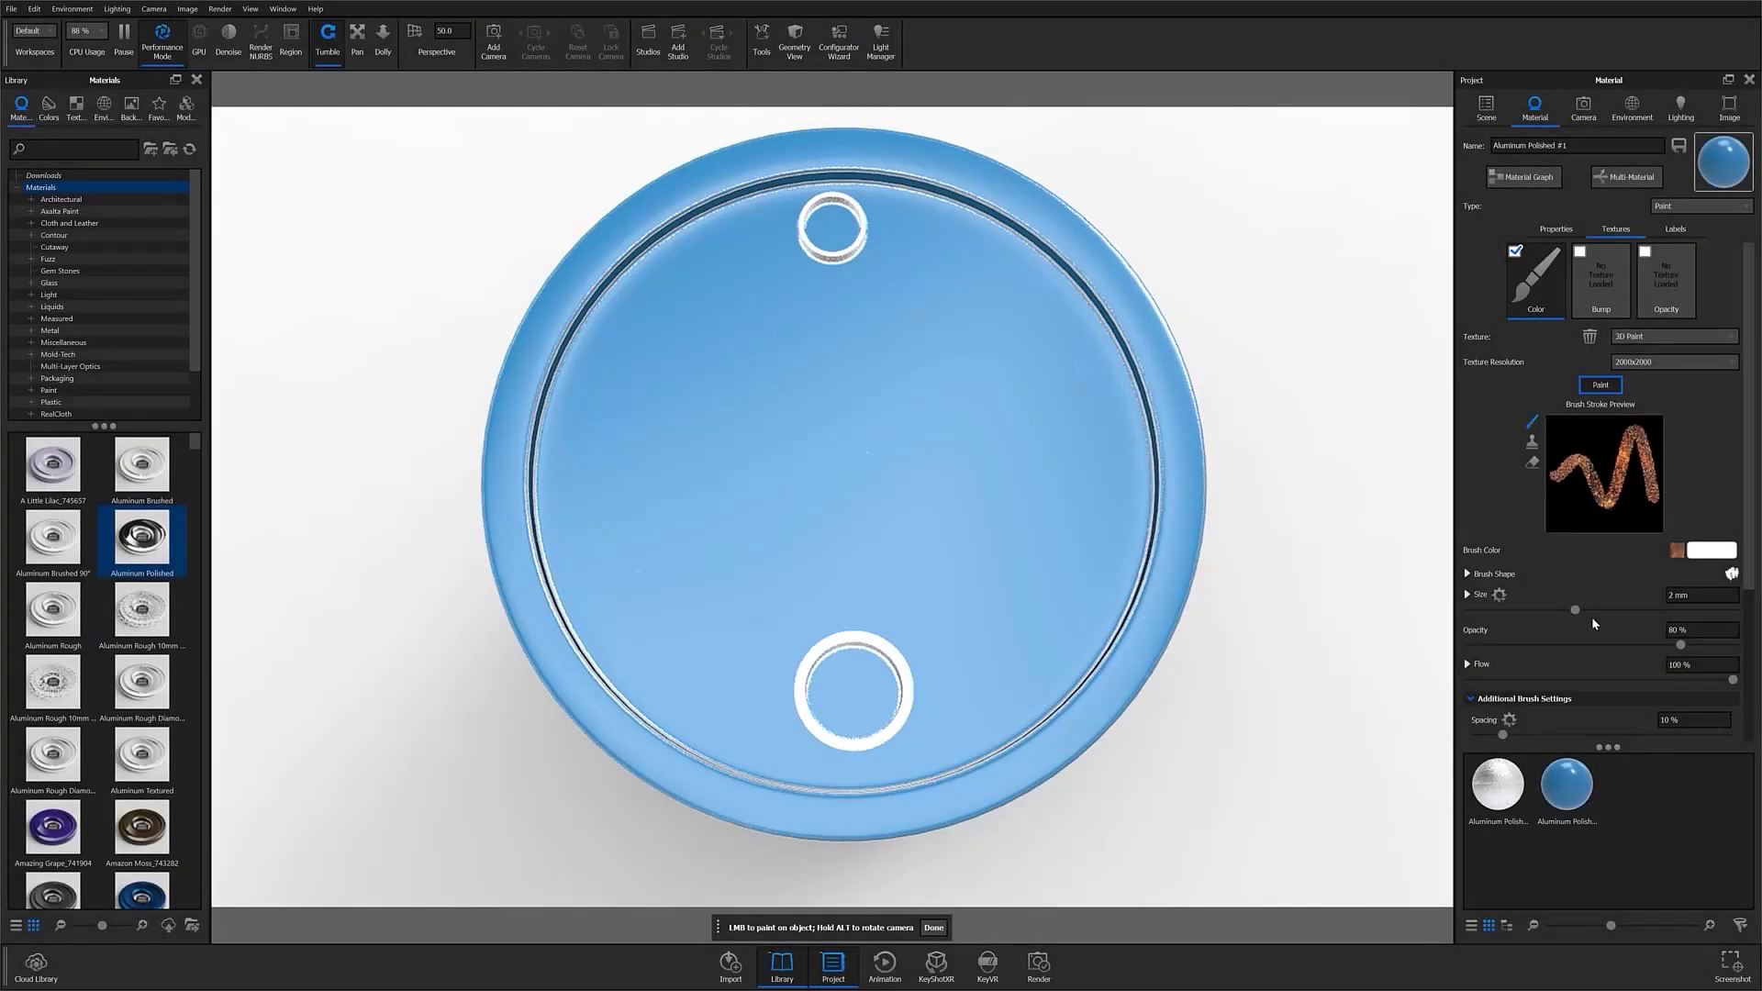
# Paint rust over the barrel's lid, covering the rim and the areas around both caps.
pyautogui.moveTo(954, 642)
pyautogui.mouseDown()
pyautogui.moveTo(775, 714)
pyautogui.moveTo(1055, 780)
pyautogui.mouseUp()
pyautogui.moveTo(780, 266)
pyautogui.mouseDown()
pyautogui.moveTo(884, 256)
pyautogui.moveTo(973, 174)
pyautogui.mouseUp()
pyautogui.scroll(2, 844, 486)
pyautogui.moveTo(1518, 610)
pyautogui.mouseDown()
pyautogui.moveTo(1643, 610)
pyautogui.moveTo(1547, 645)
pyautogui.mouseUp()
pyautogui.moveTo(698, 367)
pyautogui.mouseDown()
pyautogui.moveTo(897, 472)
pyautogui.moveTo(982, 461)
pyautogui.mouseUp()
# Fade the lid's rust with the eraser at 12.5% opacity, enlarging the eraser to 2 mm.
pyautogui.click(1532, 463)
pyautogui.moveTo(1733, 617); pyautogui.dragTo(1500, 619)
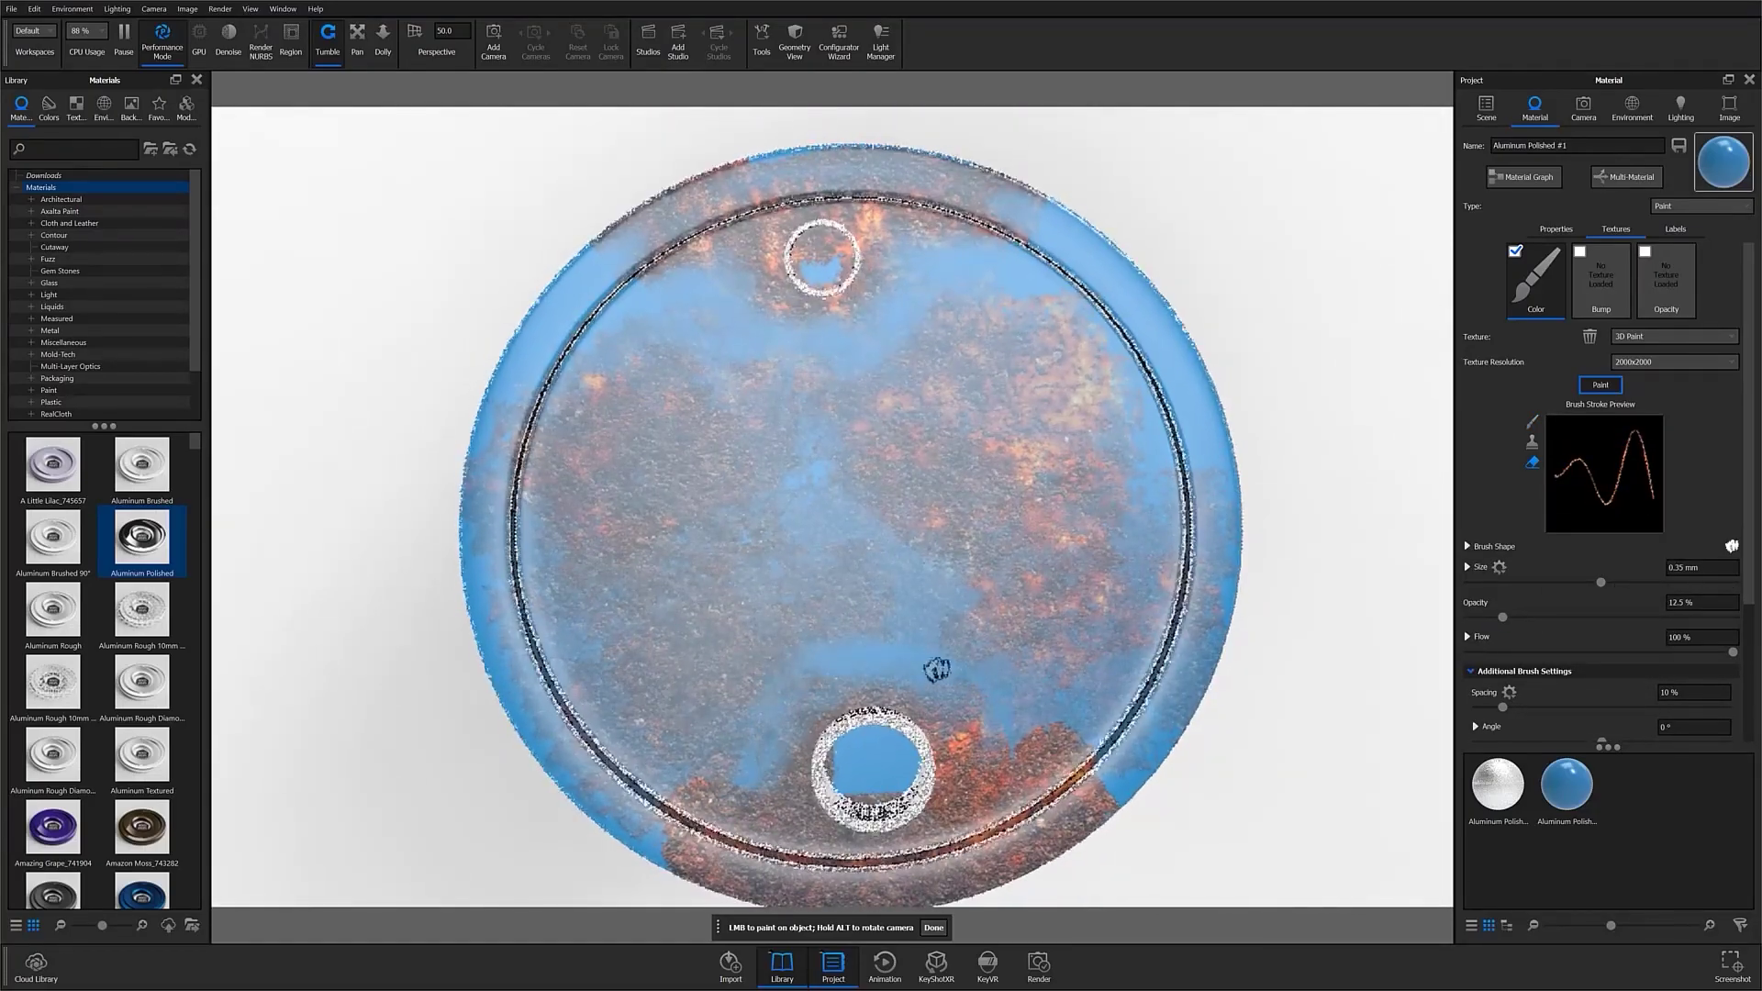
pyautogui.keyDown('alt'); pyautogui.moveTo(942, 581); pyautogui.dragTo(762, 573); pyautogui.keyUp('alt')
pyautogui.scroll(2, 871, 514)
pyautogui.doubleClick(1695, 567)
pyautogui.write('2')
pyautogui.press('Return')
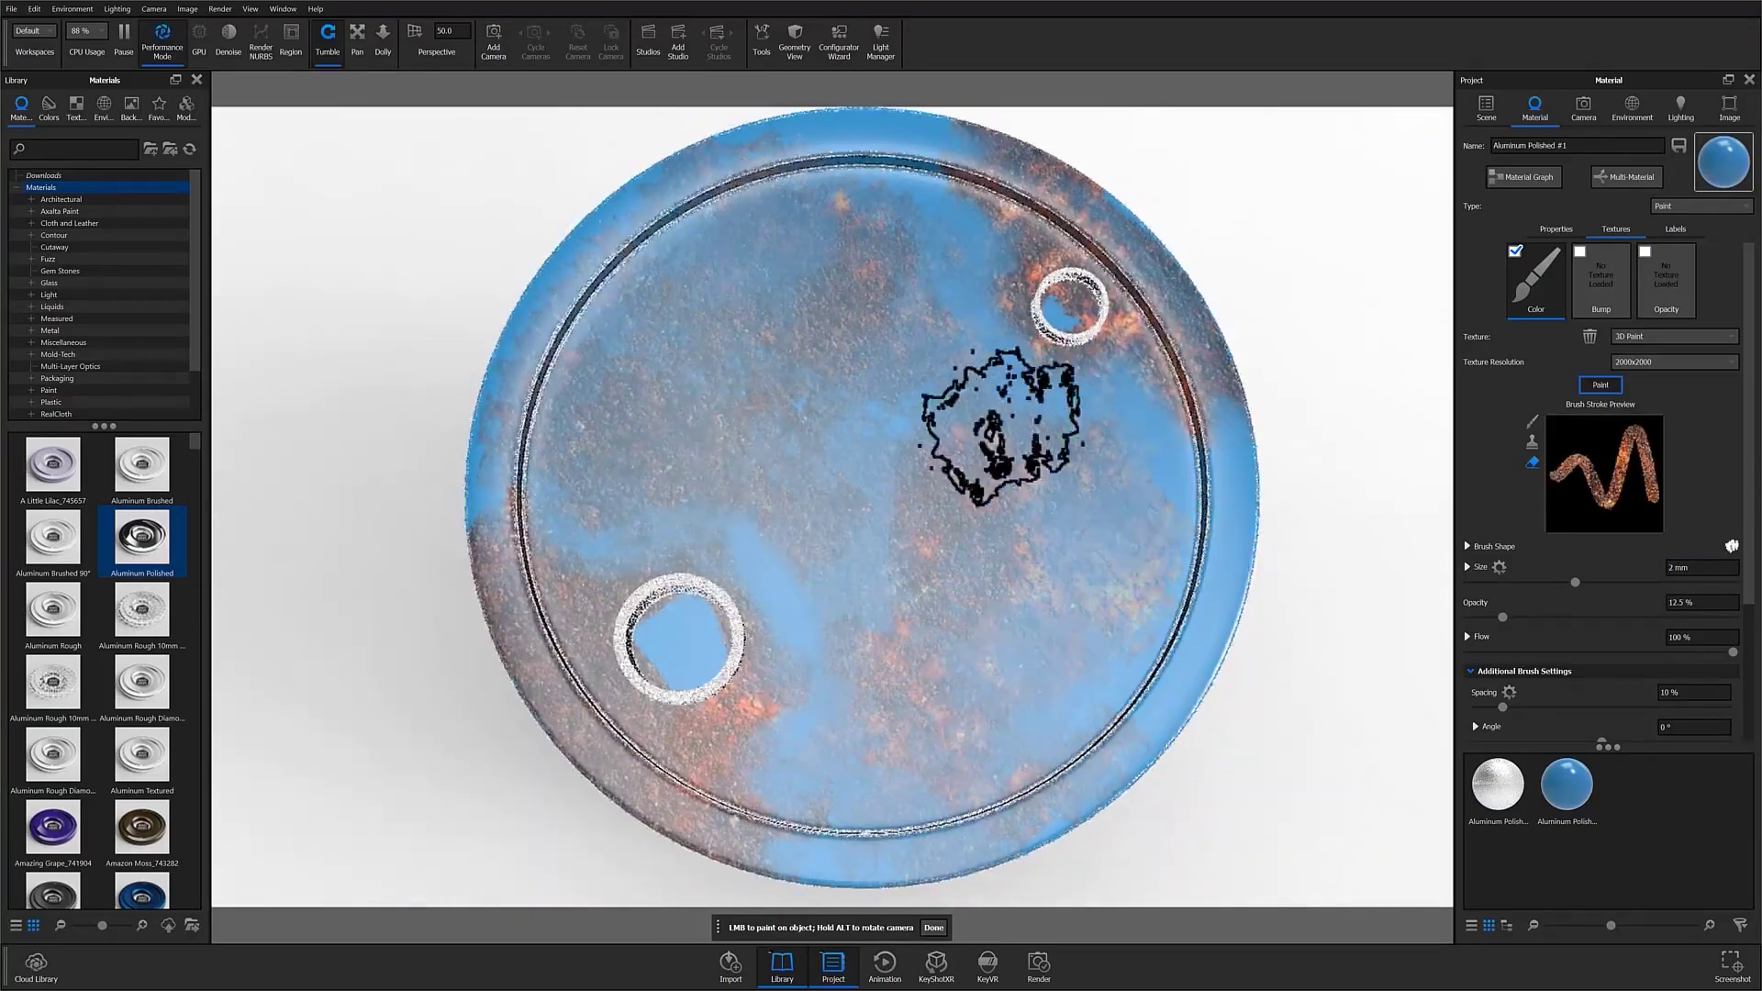
pyautogui.keyDown('alt'); pyautogui.moveTo(1184, 307); pyautogui.dragTo(1010, 476); pyautogui.keyUp('alt')
# Set the eraser to 0.35 mm and 77% opacity and clear the rust inside the lid's large cap ring.
pyautogui.doubleClick(1696, 567)
pyautogui.write('0.35')
pyautogui.press('Return')
pyautogui.moveTo(1502, 618); pyautogui.dragTo(1672, 618)
pyautogui.scroll(5, 862, 349)
pyautogui.keyDown('alt'); pyautogui.moveTo(779, 385); pyautogui.dragTo(762, 417); pyautogui.keyUp('alt')
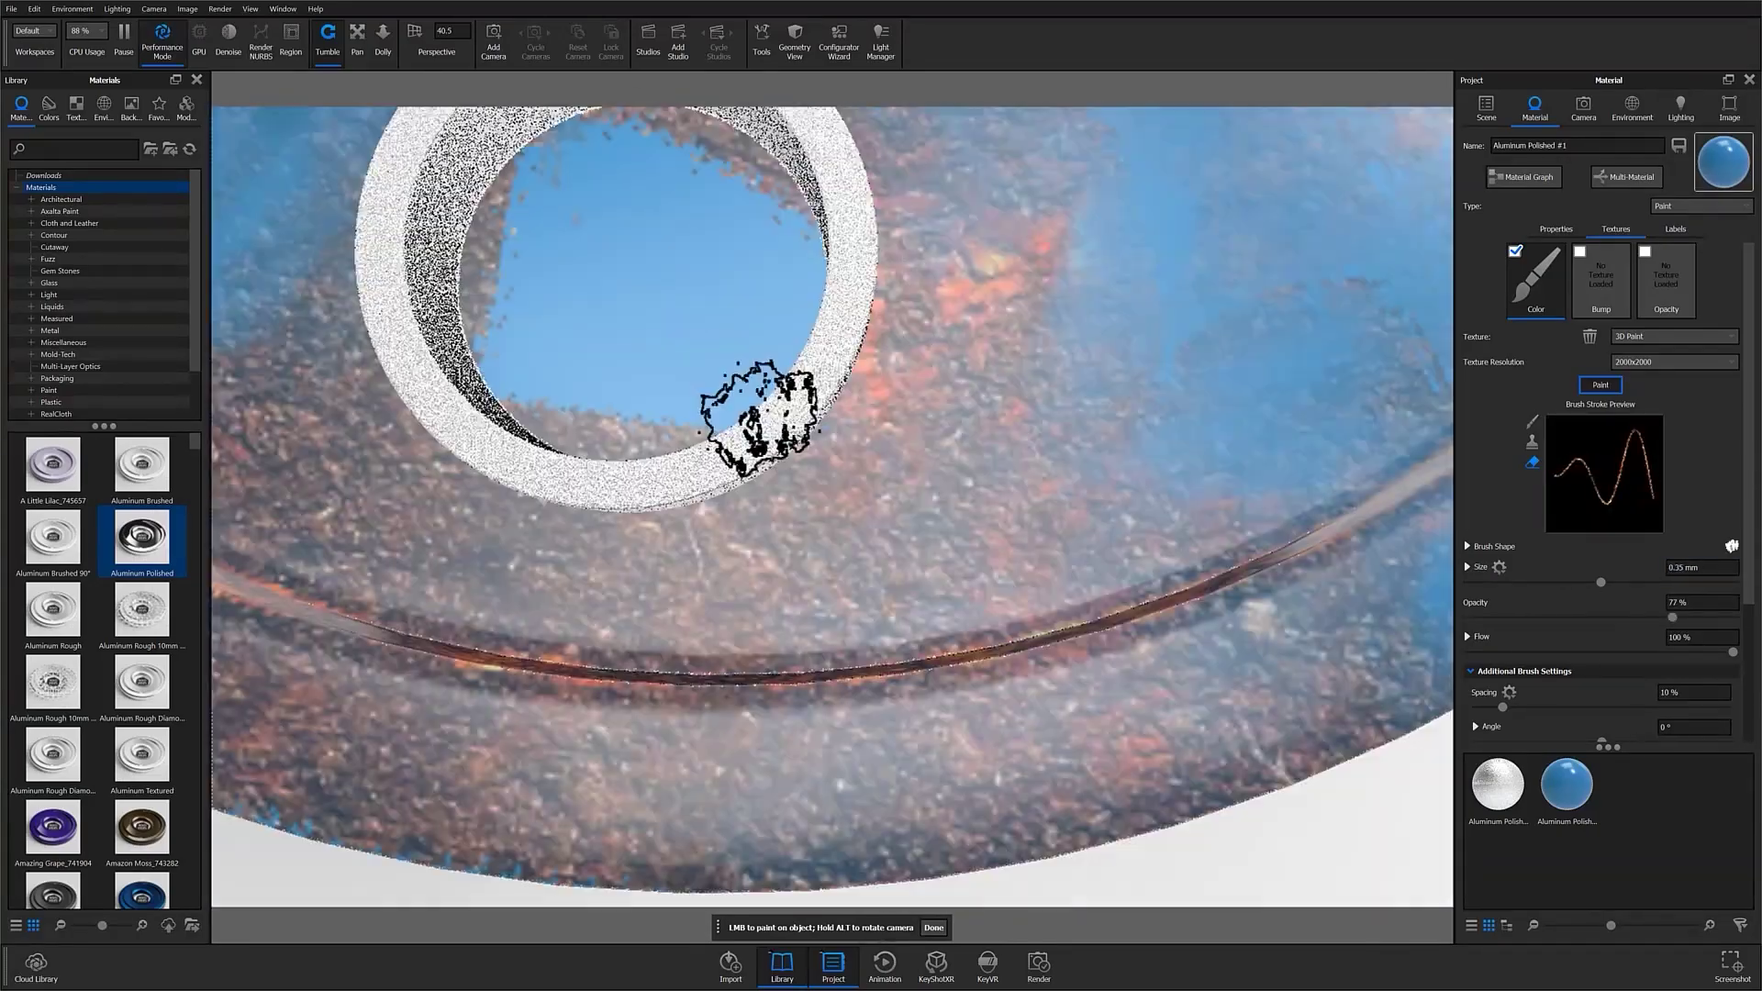
# Lower the eraser opacity to 24% and lighten the rust across the middle of the lid.
pyautogui.scroll(-5, 791, 500)
pyautogui.keyDown('alt'); pyautogui.moveTo(789, 500); pyautogui.dragTo(801, 693); pyautogui.keyUp('alt')
pyautogui.moveTo(1672, 617); pyautogui.dragTo(1485, 618)
pyautogui.scroll(-3, 990, 653)
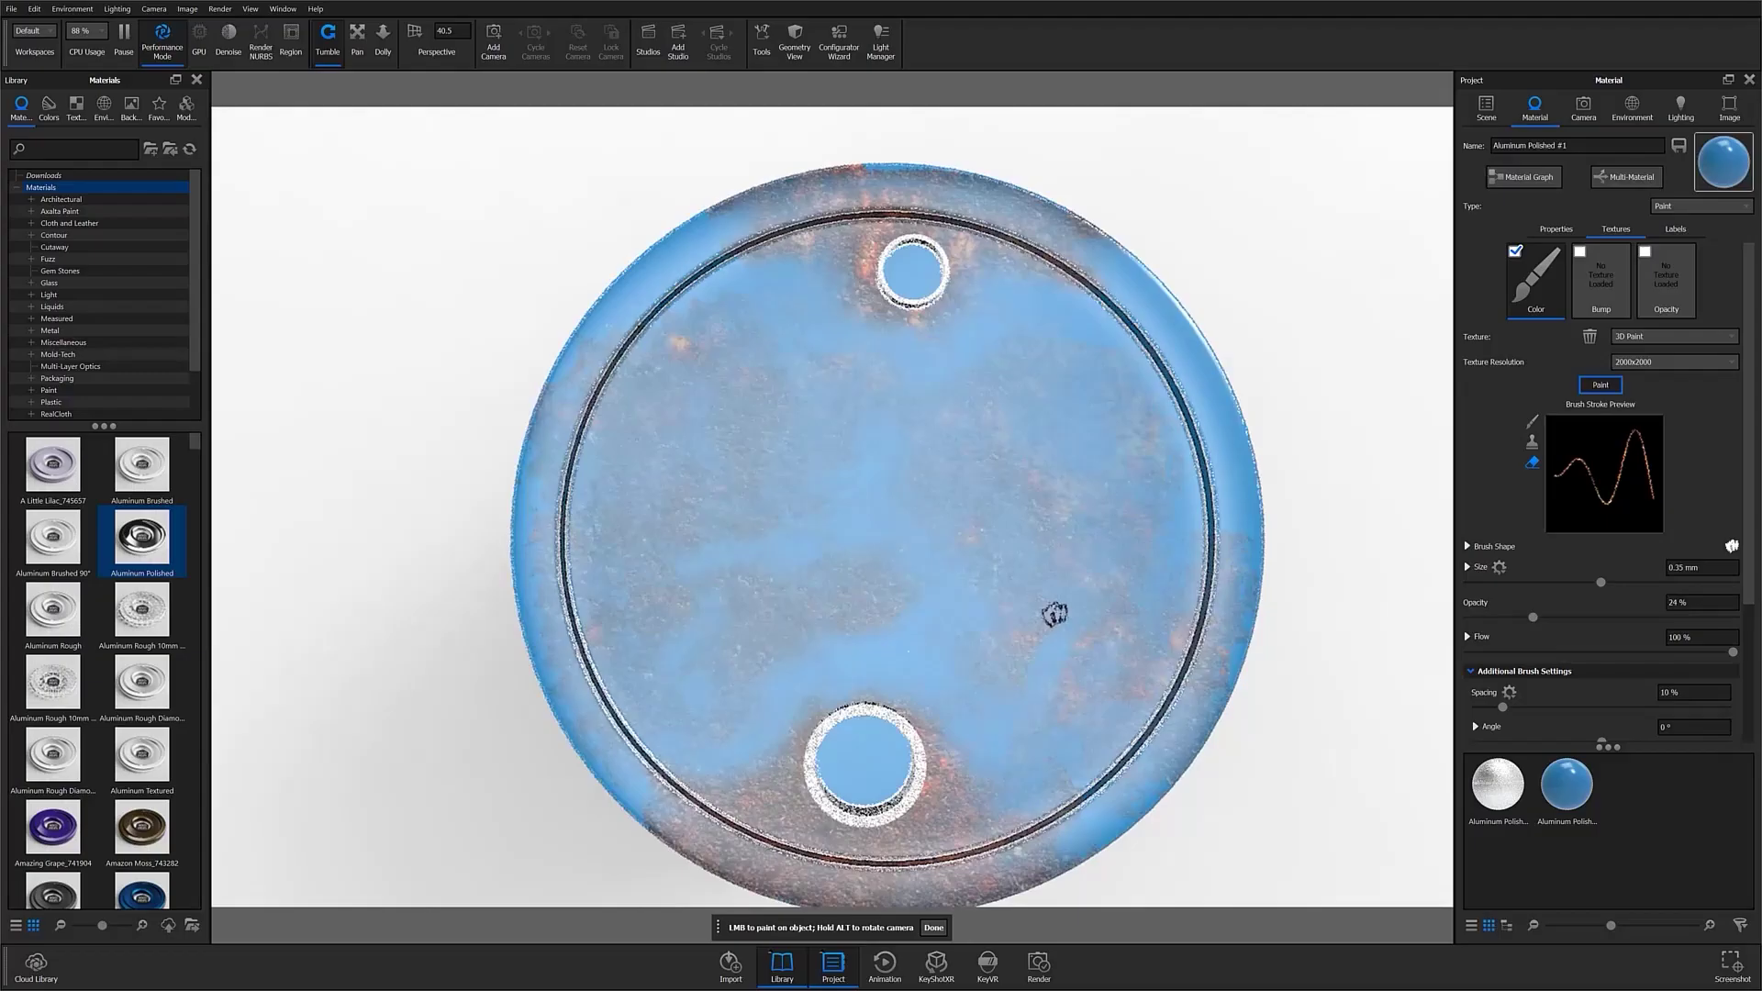
pyautogui.moveTo(1668, 583); pyautogui.dragTo(1574, 582)
pyautogui.keyDown('alt'); pyautogui.moveTo(727, 669); pyautogui.dragTo(786, 374); pyautogui.keyUp('alt')
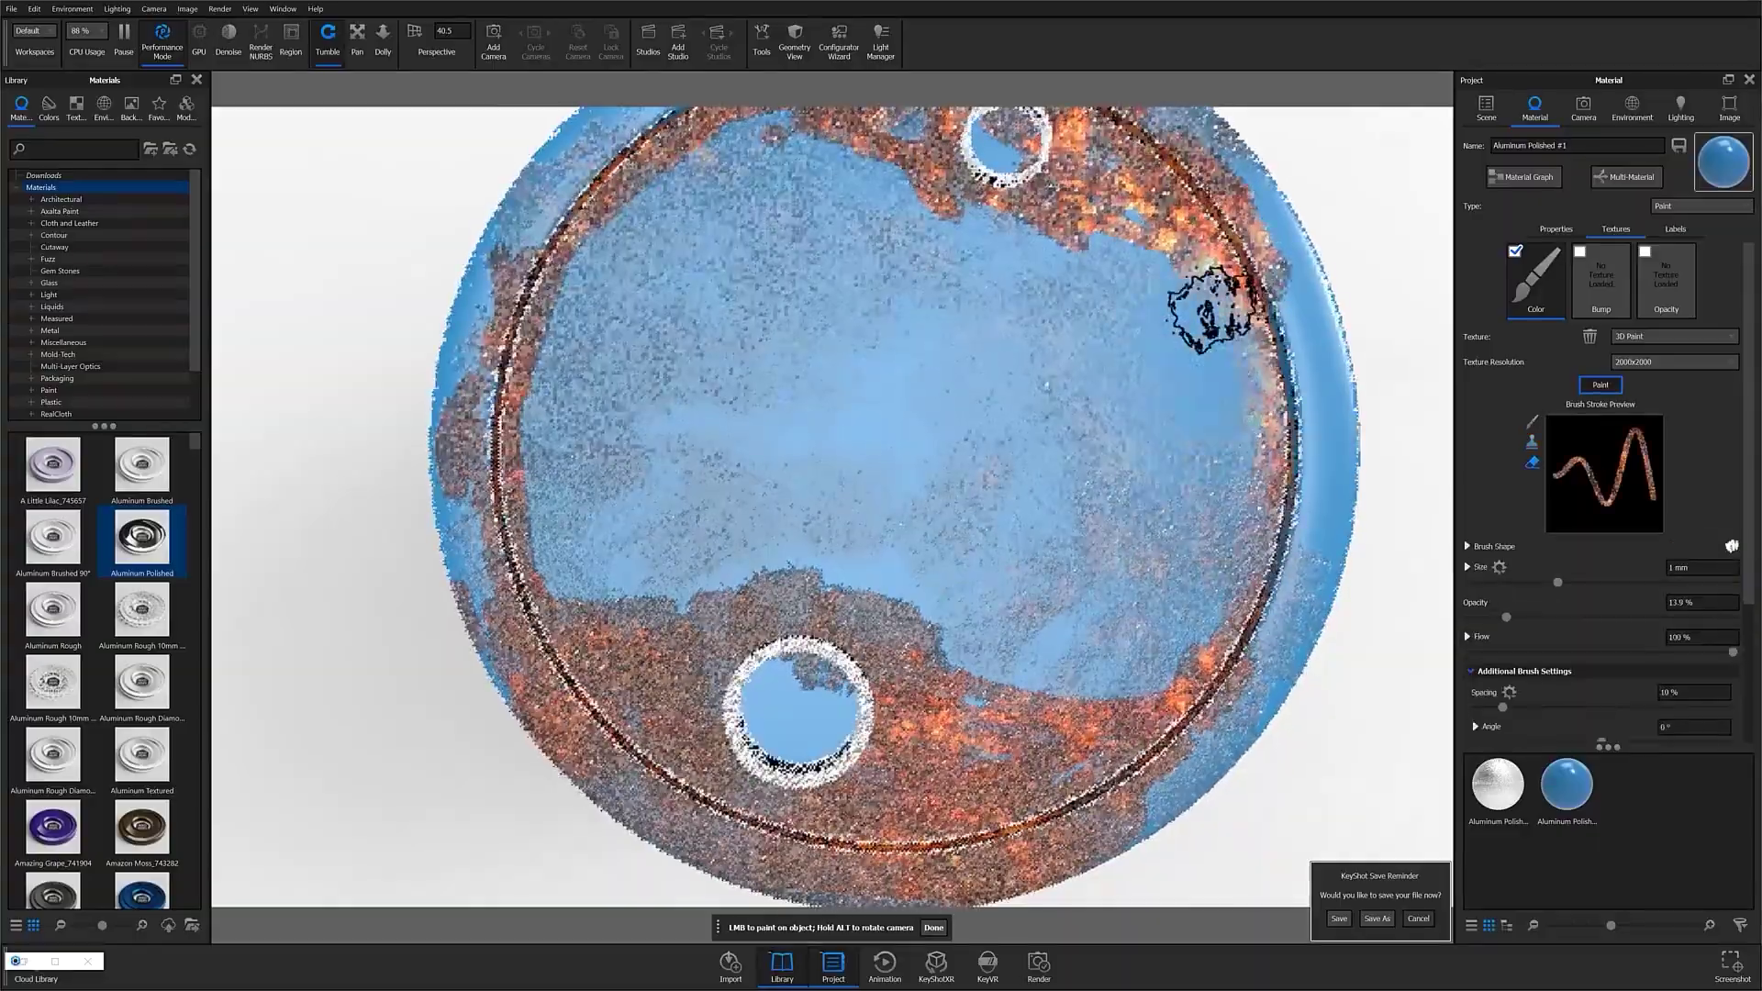
# Reduce the eraser to 0.522 mm at 13.9% opacity and soften the rust edges along the lid's inner groove.
pyautogui.scroll(-2, 1211, 310)
pyautogui.moveTo(908, 674); pyautogui.dragTo(970, 699)
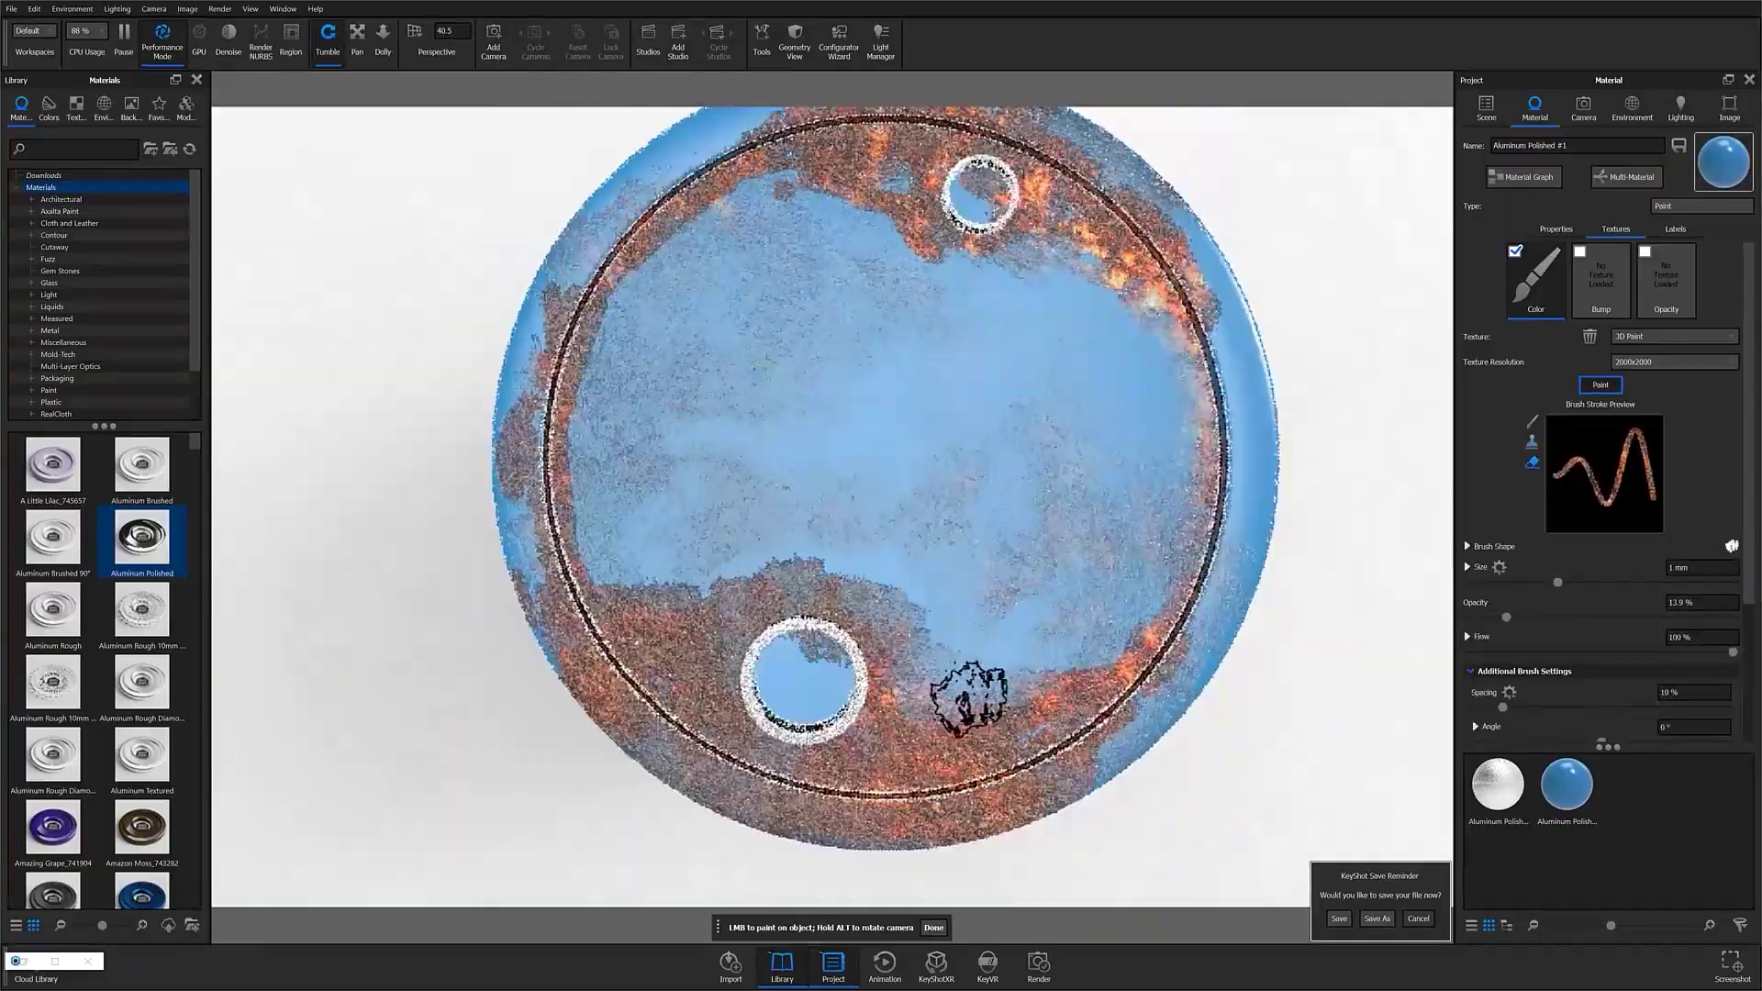
pyautogui.scroll(3, 869, 262)
pyautogui.moveTo(1557, 583); pyautogui.dragTo(1515, 582)
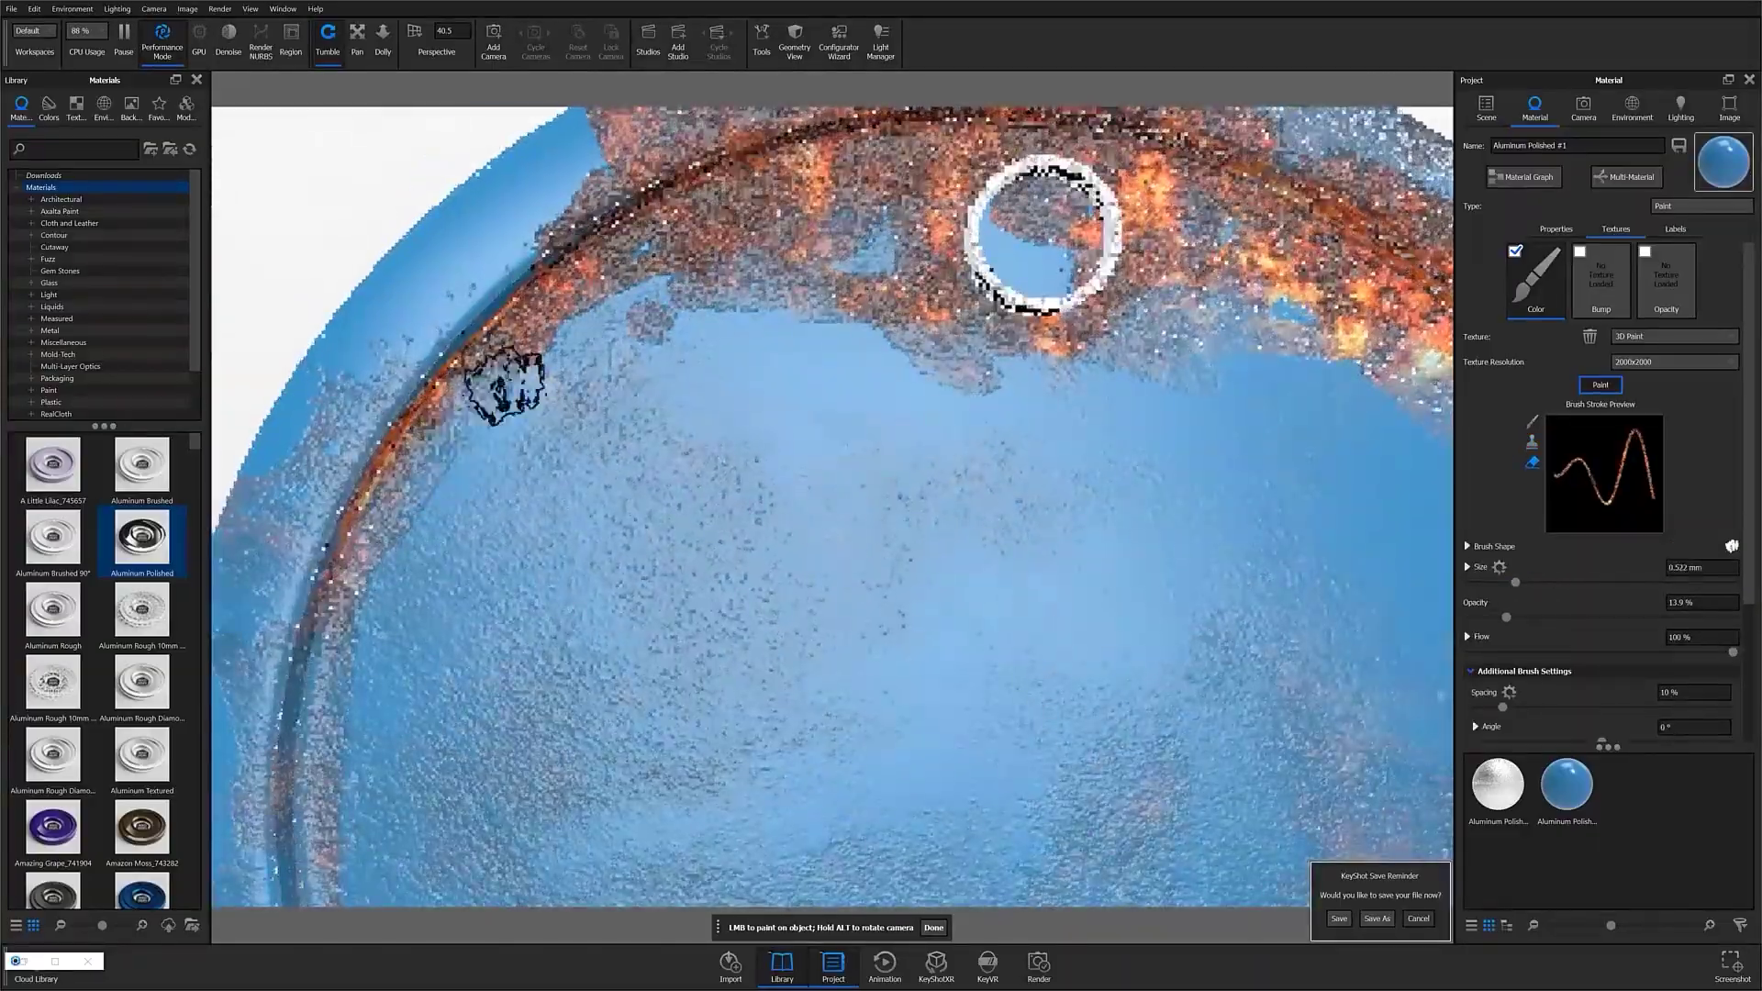
pyautogui.moveTo(507, 385)
pyautogui.mouseDown()
pyautogui.moveTo(732, 346)
pyautogui.moveTo(990, 449)
pyautogui.moveTo(1168, 719)
pyautogui.mouseUp()
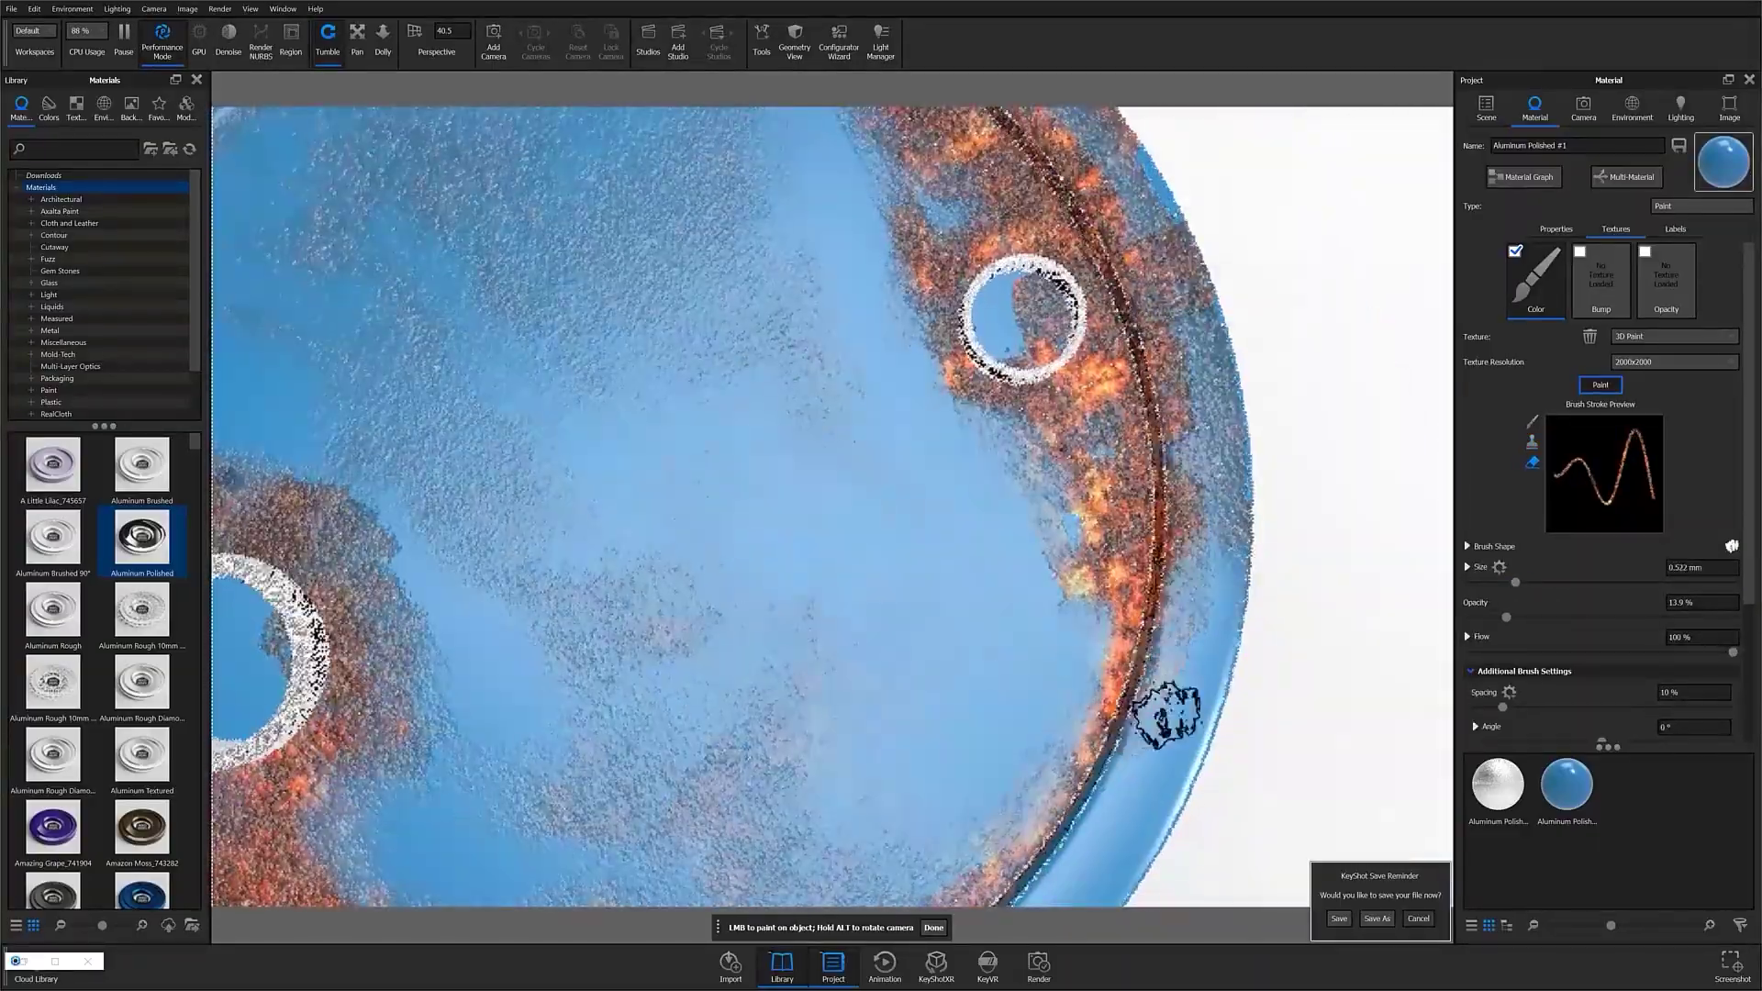
# Feather the remaining rust edges around the lid's outer rim and small cap with the 0.522 mm eraser.
pyautogui.scroll(-3, 933, 247)
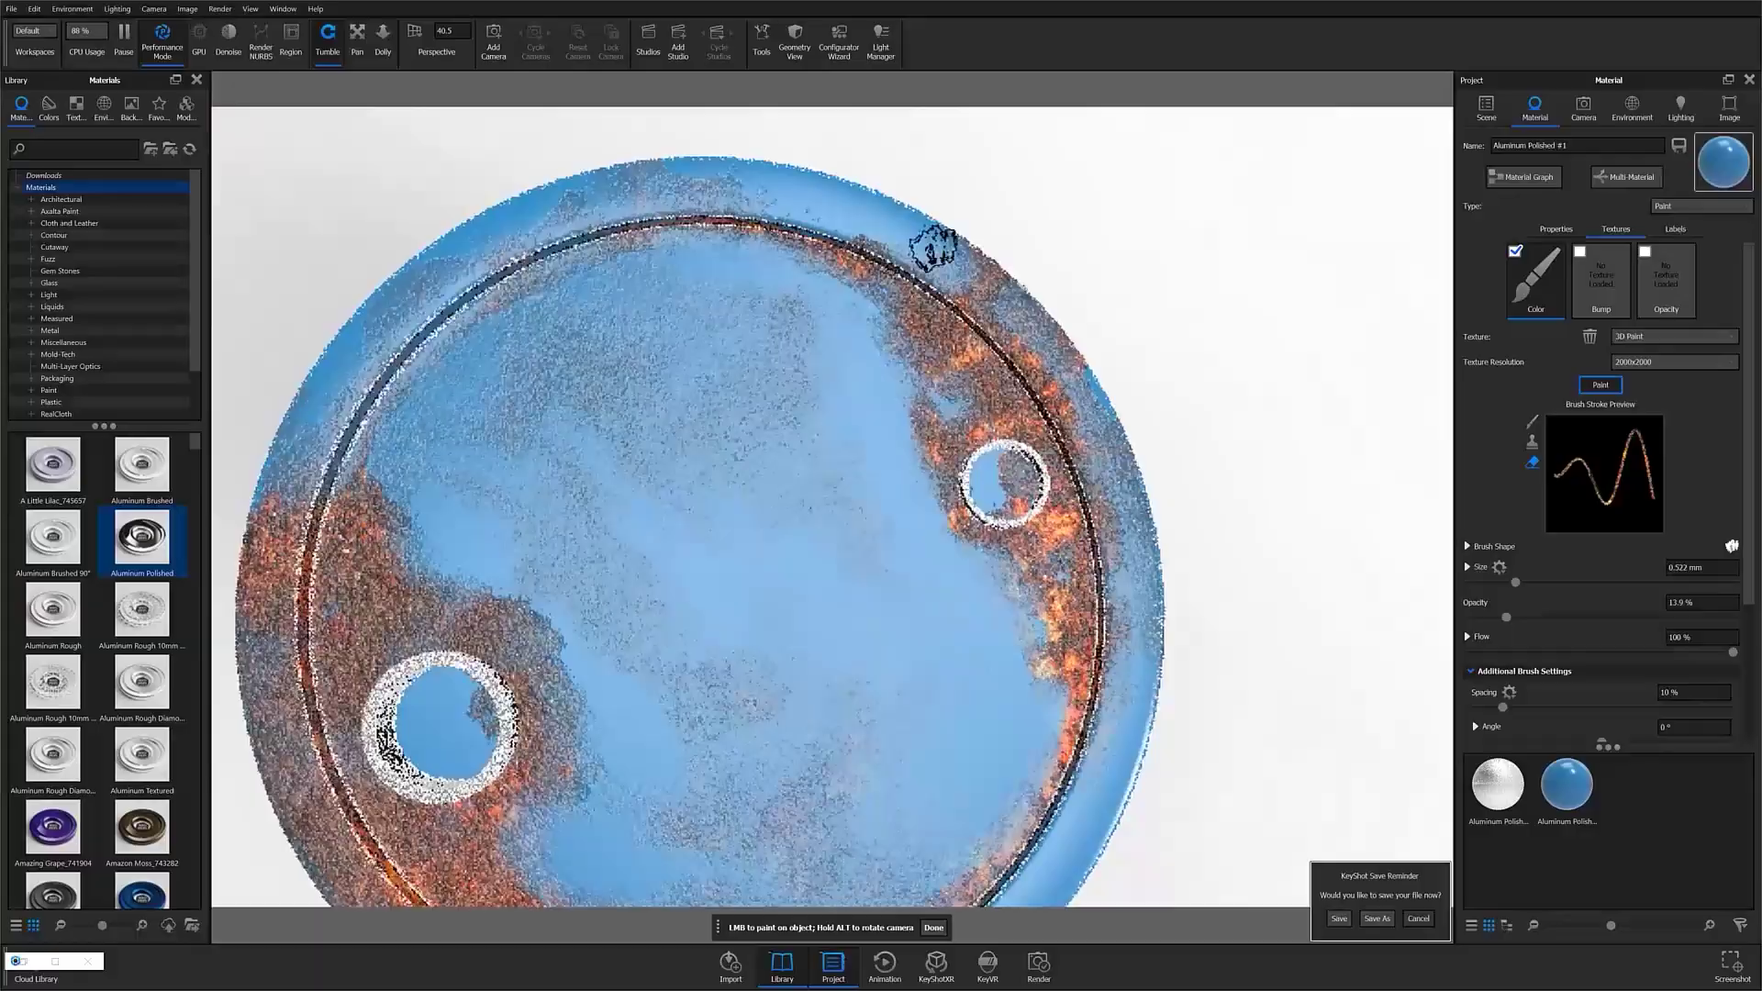
pyautogui.keyDown('alt'); pyautogui.moveTo(932, 248); pyautogui.dragTo(680, 547); pyautogui.keyUp('alt')
pyautogui.scroll(1, 826, 501)
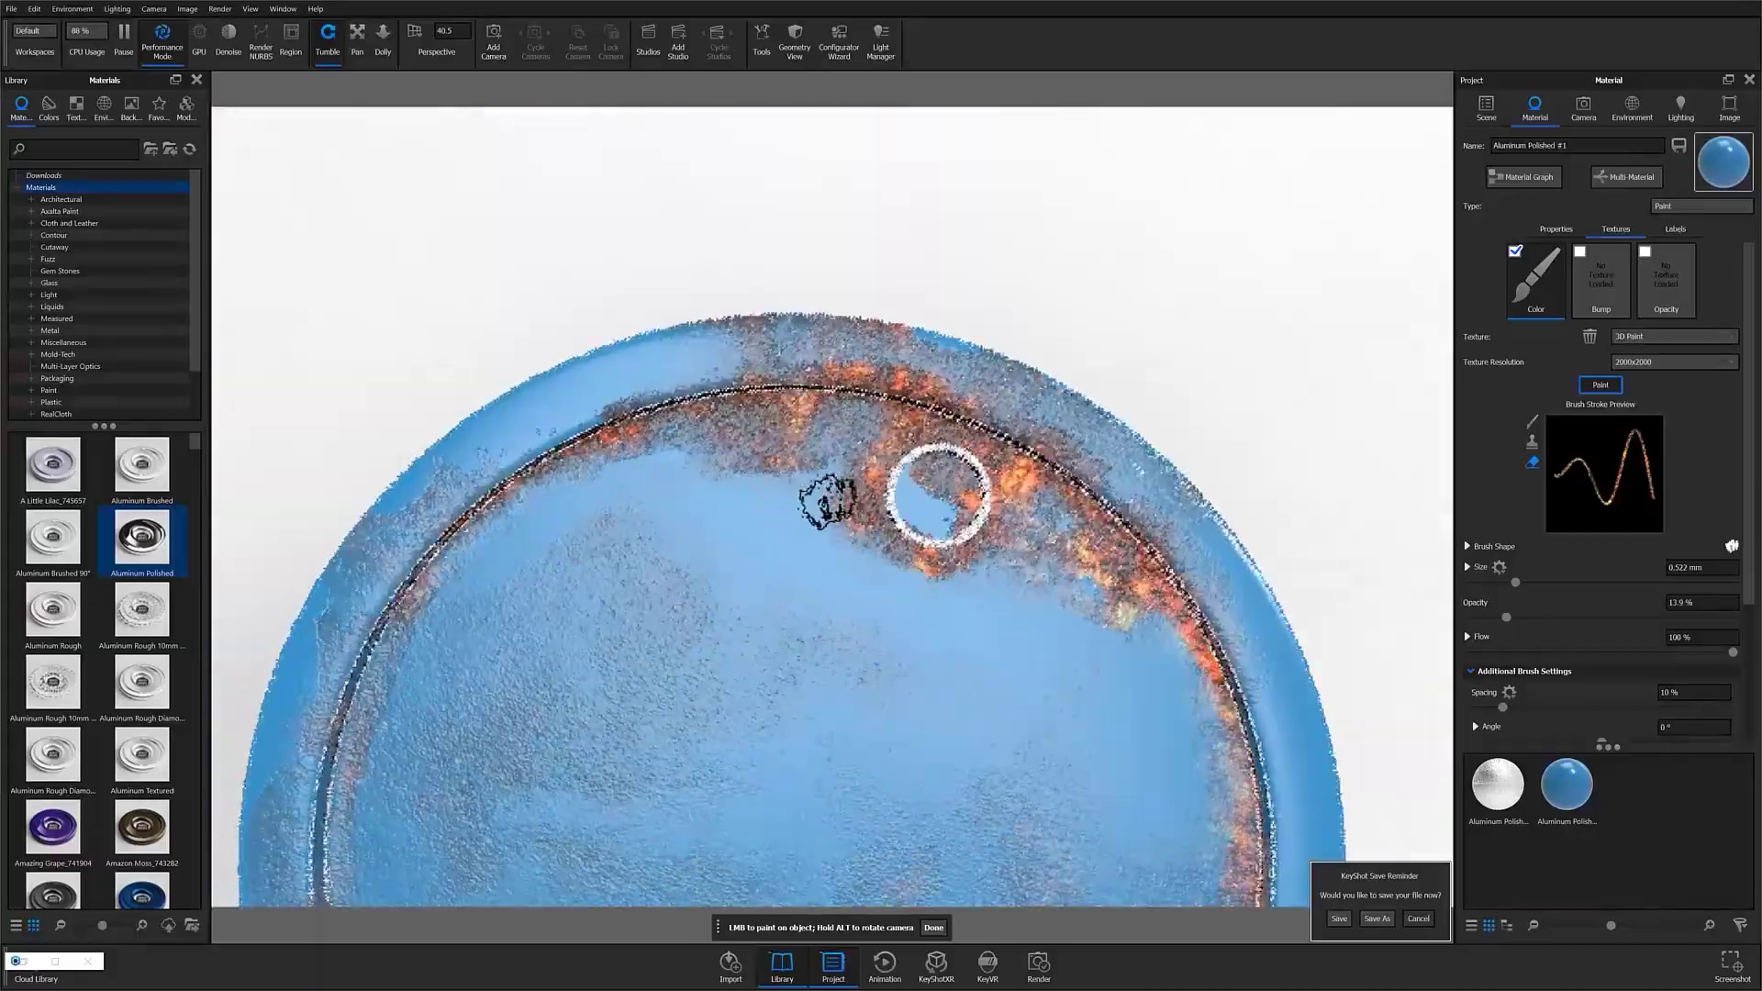
pyautogui.moveTo(827, 501)
pyautogui.keyDown('alt'); pyautogui.mouseDown()
pyautogui.moveTo(464, 417)
pyautogui.moveTo(1168, 358)
pyautogui.moveTo(519, 617)
pyautogui.moveTo(1085, 657)
pyautogui.moveTo(1015, 354)
pyautogui.moveTo(704, 547)
pyautogui.moveTo(1302, 625)
pyautogui.moveTo(564, 415)
pyautogui.moveTo(1058, 691)
pyautogui.moveTo(1175, 723)
pyautogui.moveTo(943, 648)
pyautogui.mouseUp(); pyautogui.keyUp('alt')
pyautogui.scroll(-5, 519, 618)
pyautogui.scroll(5, 1086, 657)
pyautogui.scroll(-4, 704, 547)
pyautogui.scroll(-1, 1302, 625)
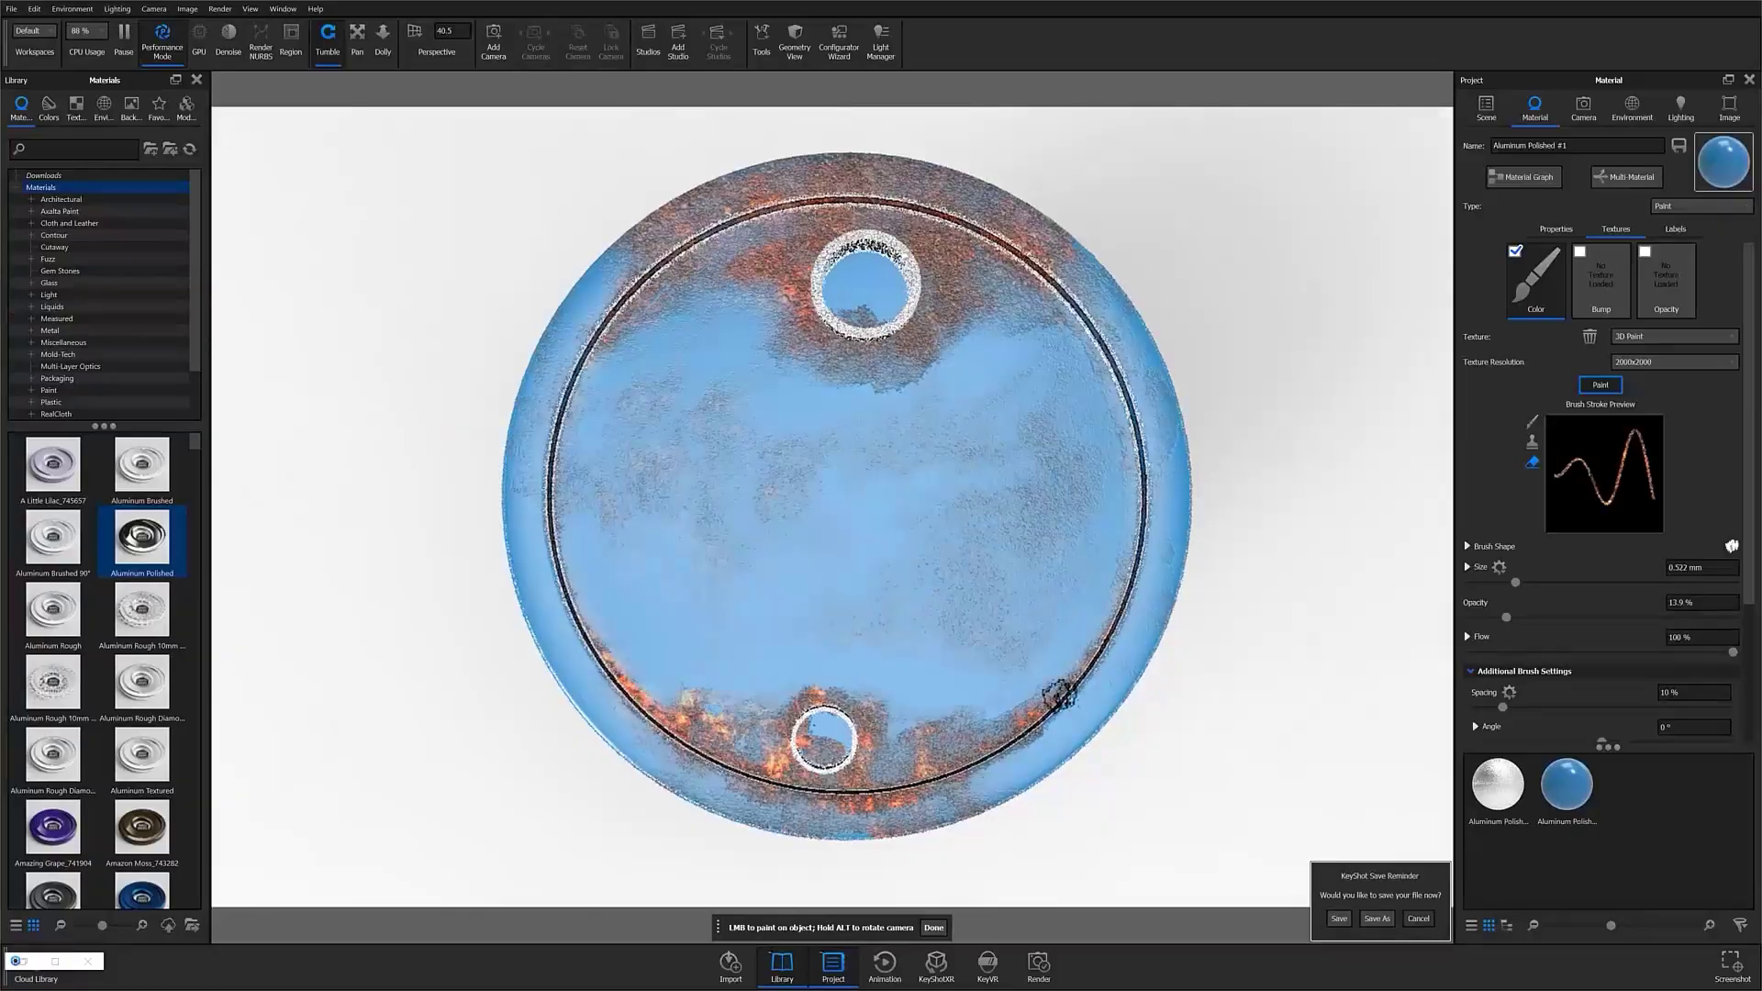
# Brush light rust back over the lid and around the small cap at 0.825 mm size and 13.9% opacity.
pyautogui.scroll(3, 1058, 691)
pyautogui.scroll(5, 943, 649)
pyautogui.click(1532, 421)
pyautogui.doubleClick(1677, 595)
pyautogui.write('1')
pyautogui.scroll(-3, 720, 350)
pyautogui.moveTo(1557, 610)
pyautogui.mouseDown()
pyautogui.moveTo(1498, 611)
pyautogui.moveTo(1542, 610)
pyautogui.mouseUp()
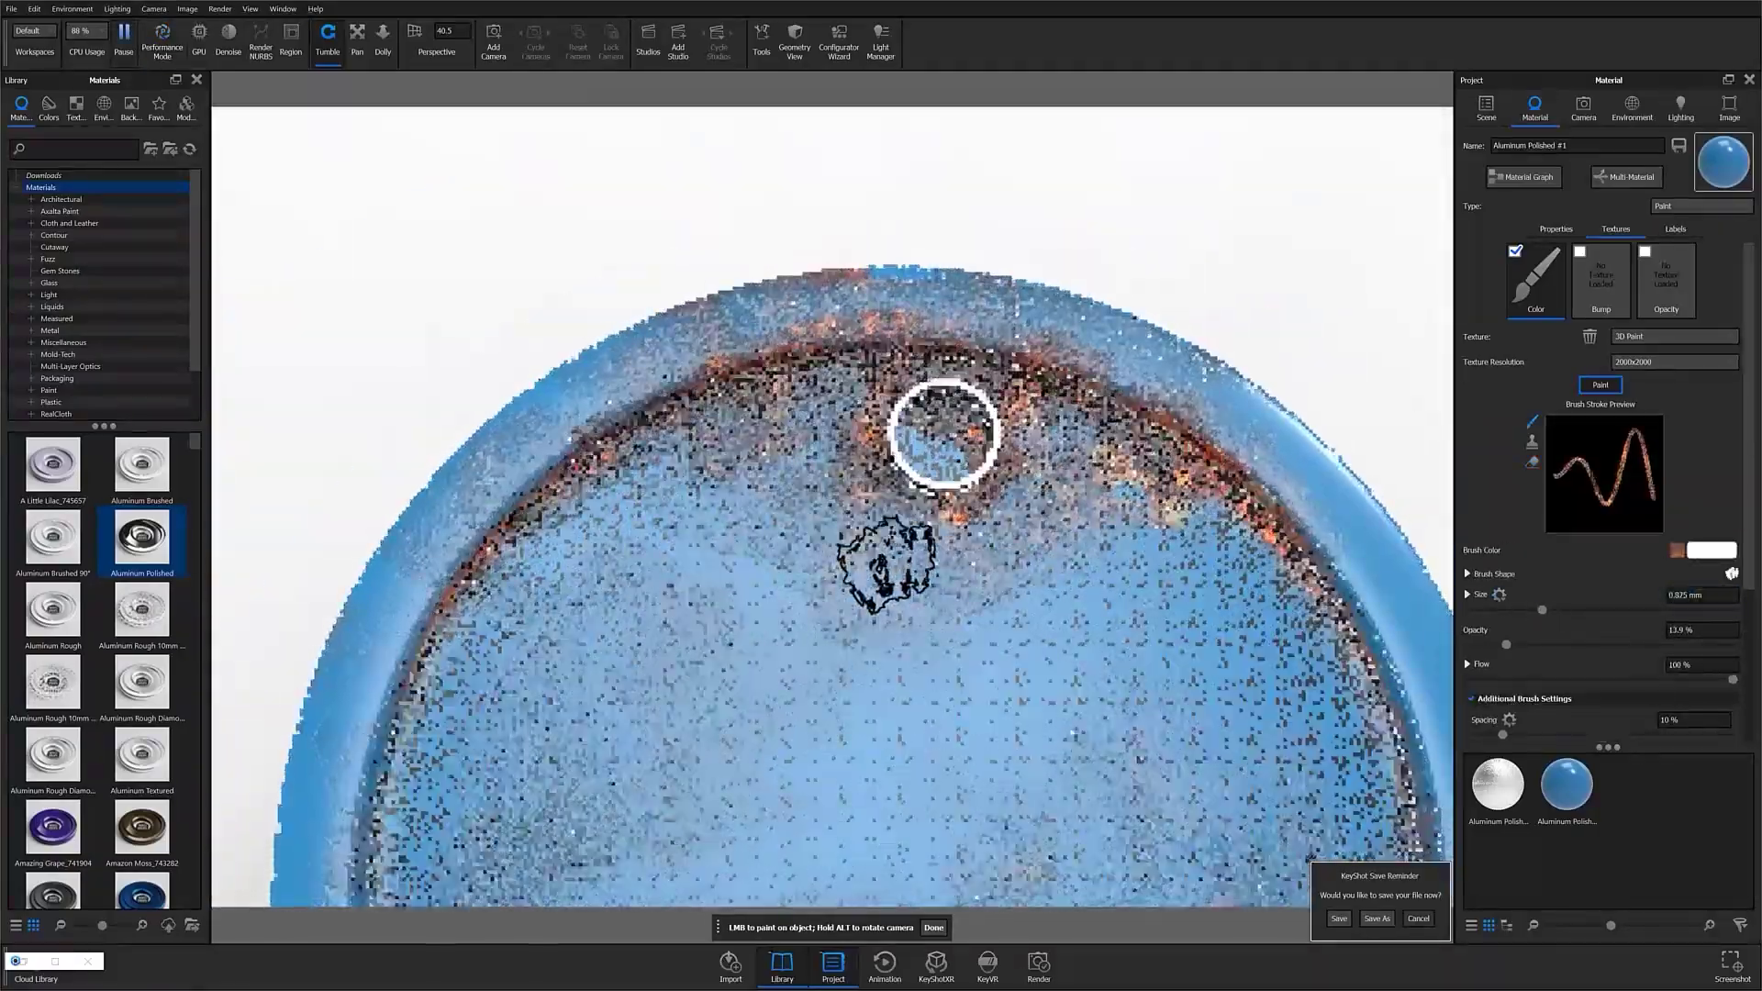
pyautogui.scroll(-4, 889, 568)
pyautogui.keyDown('alt'); pyautogui.moveTo(889, 568); pyautogui.dragTo(669, 648); pyautogui.keyUp('alt')
# Stamp faint 3 mm rust patches over the lid at 9.4% opacity, and clean both cap openings with a 0.404 mm eraser at 100%.
pyautogui.click(1531, 441)
pyautogui.moveTo(1541, 611); pyautogui.dragTo(1697, 610)
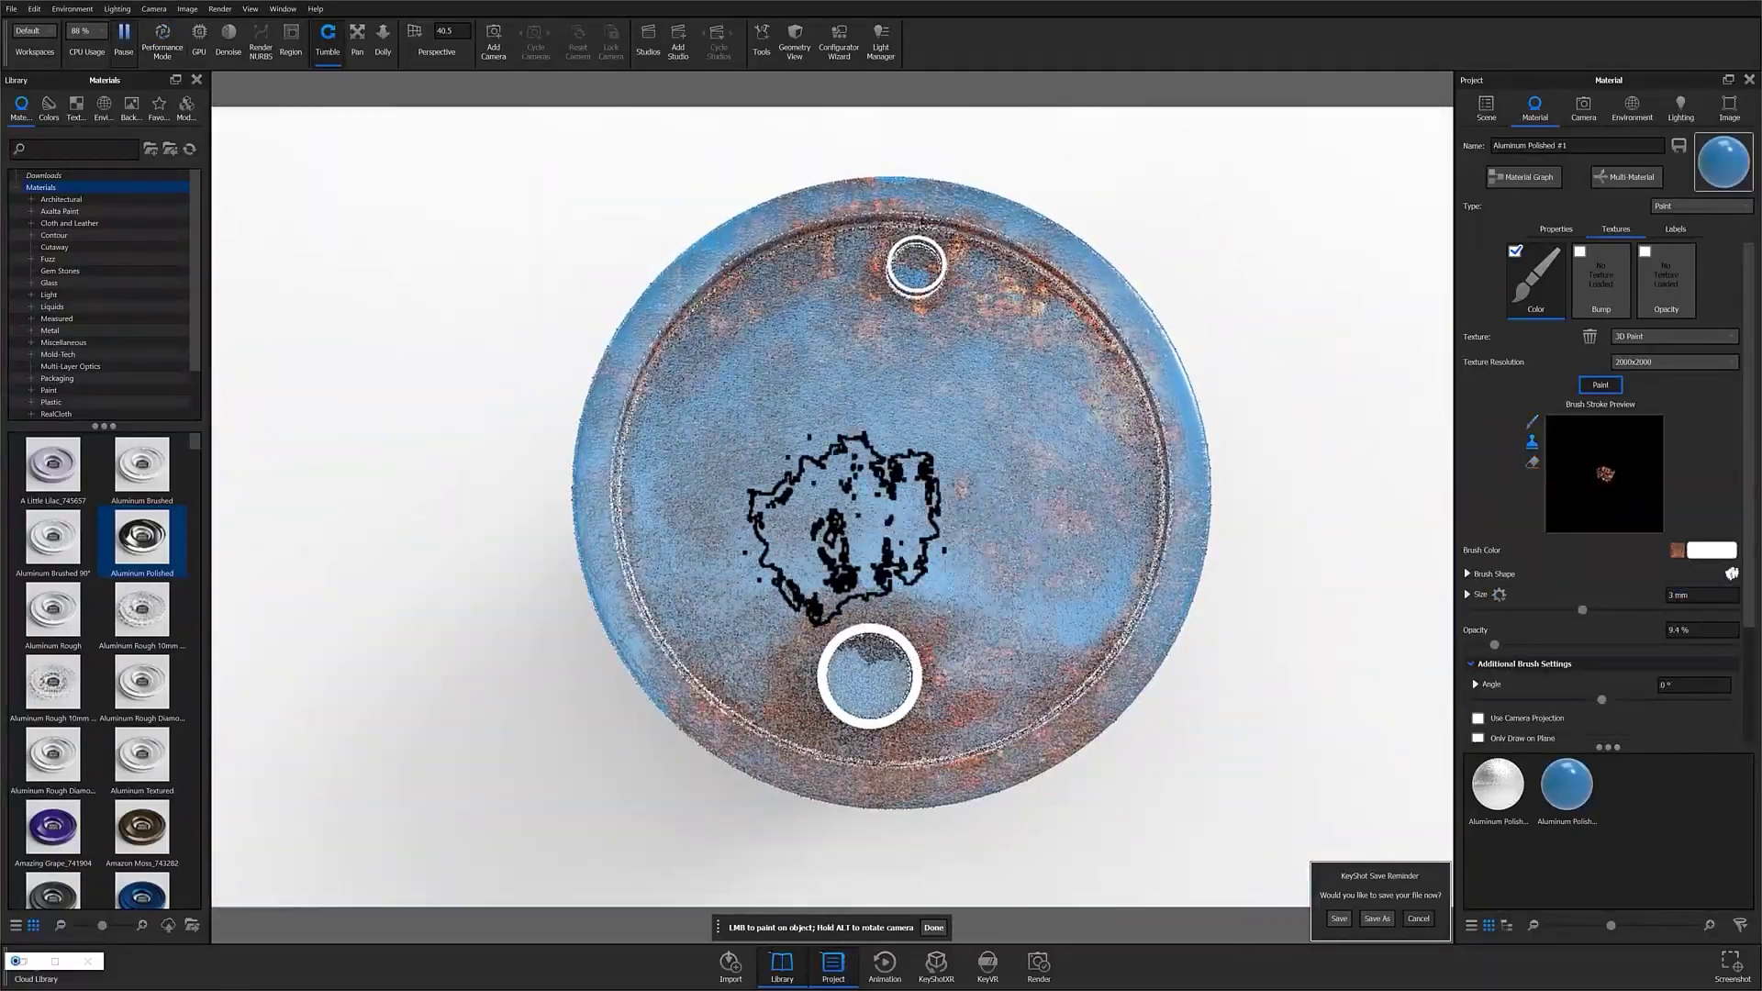
pyautogui.scroll(6, 844, 530)
pyautogui.click(1531, 462)
pyautogui.moveTo(1581, 582); pyautogui.dragTo(1522, 582)
pyautogui.moveTo(982, 393)
pyautogui.keyDown('alt'); pyautogui.mouseDown()
pyautogui.moveTo(877, 531)
pyautogui.moveTo(893, 208)
pyautogui.mouseUp(); pyautogui.keyUp('alt')
pyautogui.scroll(-8, 893, 208)
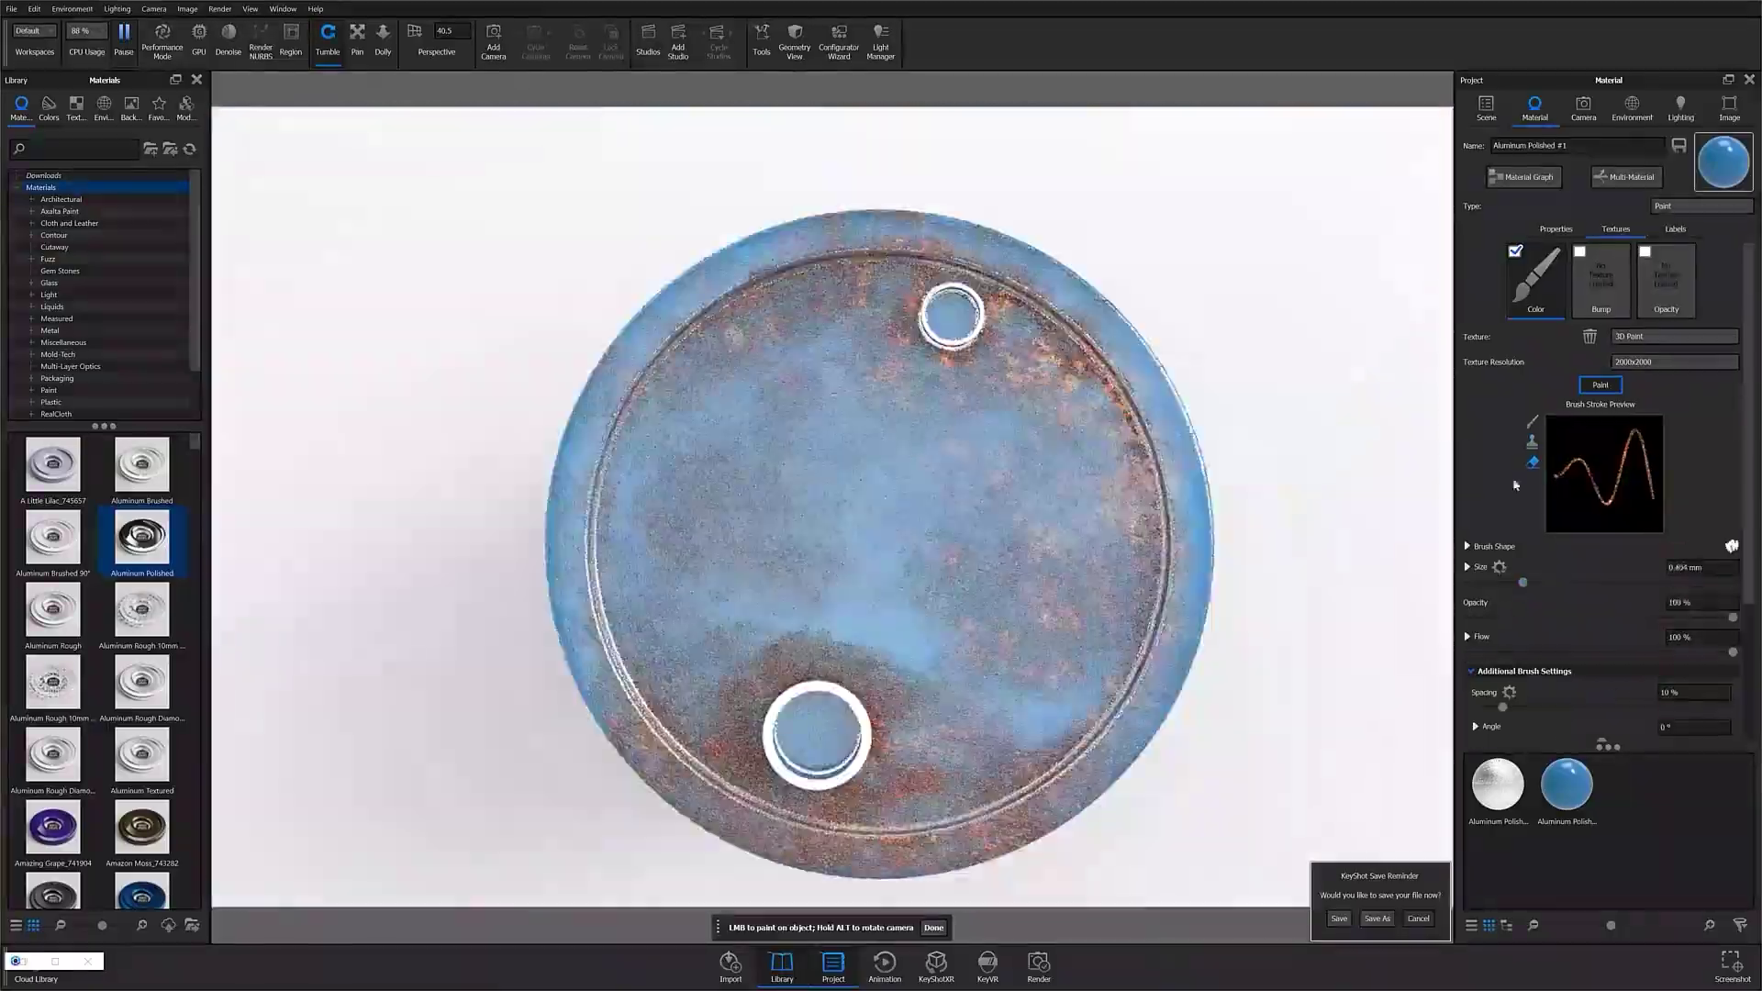
# Stamp more low-opacity rust on the lid and blend it with the eraser at 5.9% opacity.
pyautogui.click(1531, 441)
pyautogui.moveTo(1522, 610); pyautogui.dragTo(1641, 610)
pyautogui.moveTo(1732, 644); pyautogui.dragTo(1505, 644)
pyautogui.click(1531, 463)
pyautogui.scroll(2, 1096, 587)
pyautogui.keyDown('alt'); pyautogui.moveTo(1096, 587); pyautogui.dragTo(1166, 547); pyautogui.keyUp('alt')
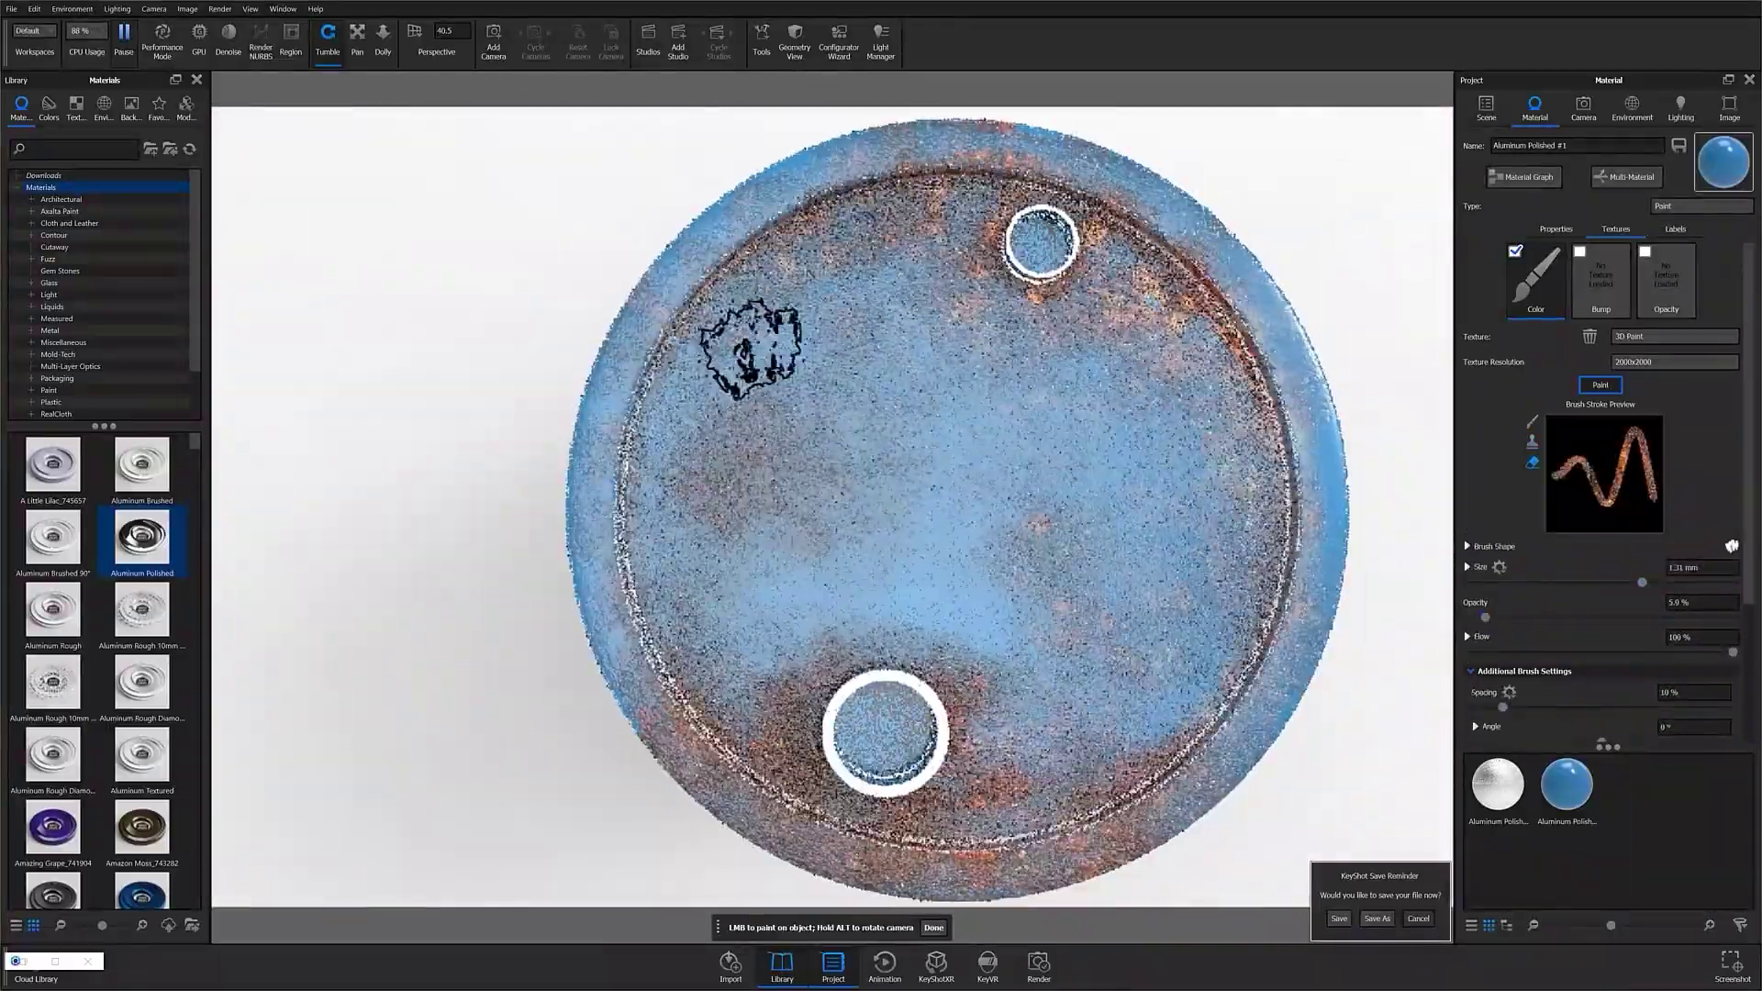
pyautogui.keyDown('alt'); pyautogui.moveTo(751, 350); pyautogui.dragTo(751, 763); pyautogui.keyUp('alt')
pyautogui.scroll(5, 944, 657)
pyautogui.scroll(-4, 1230, 669)
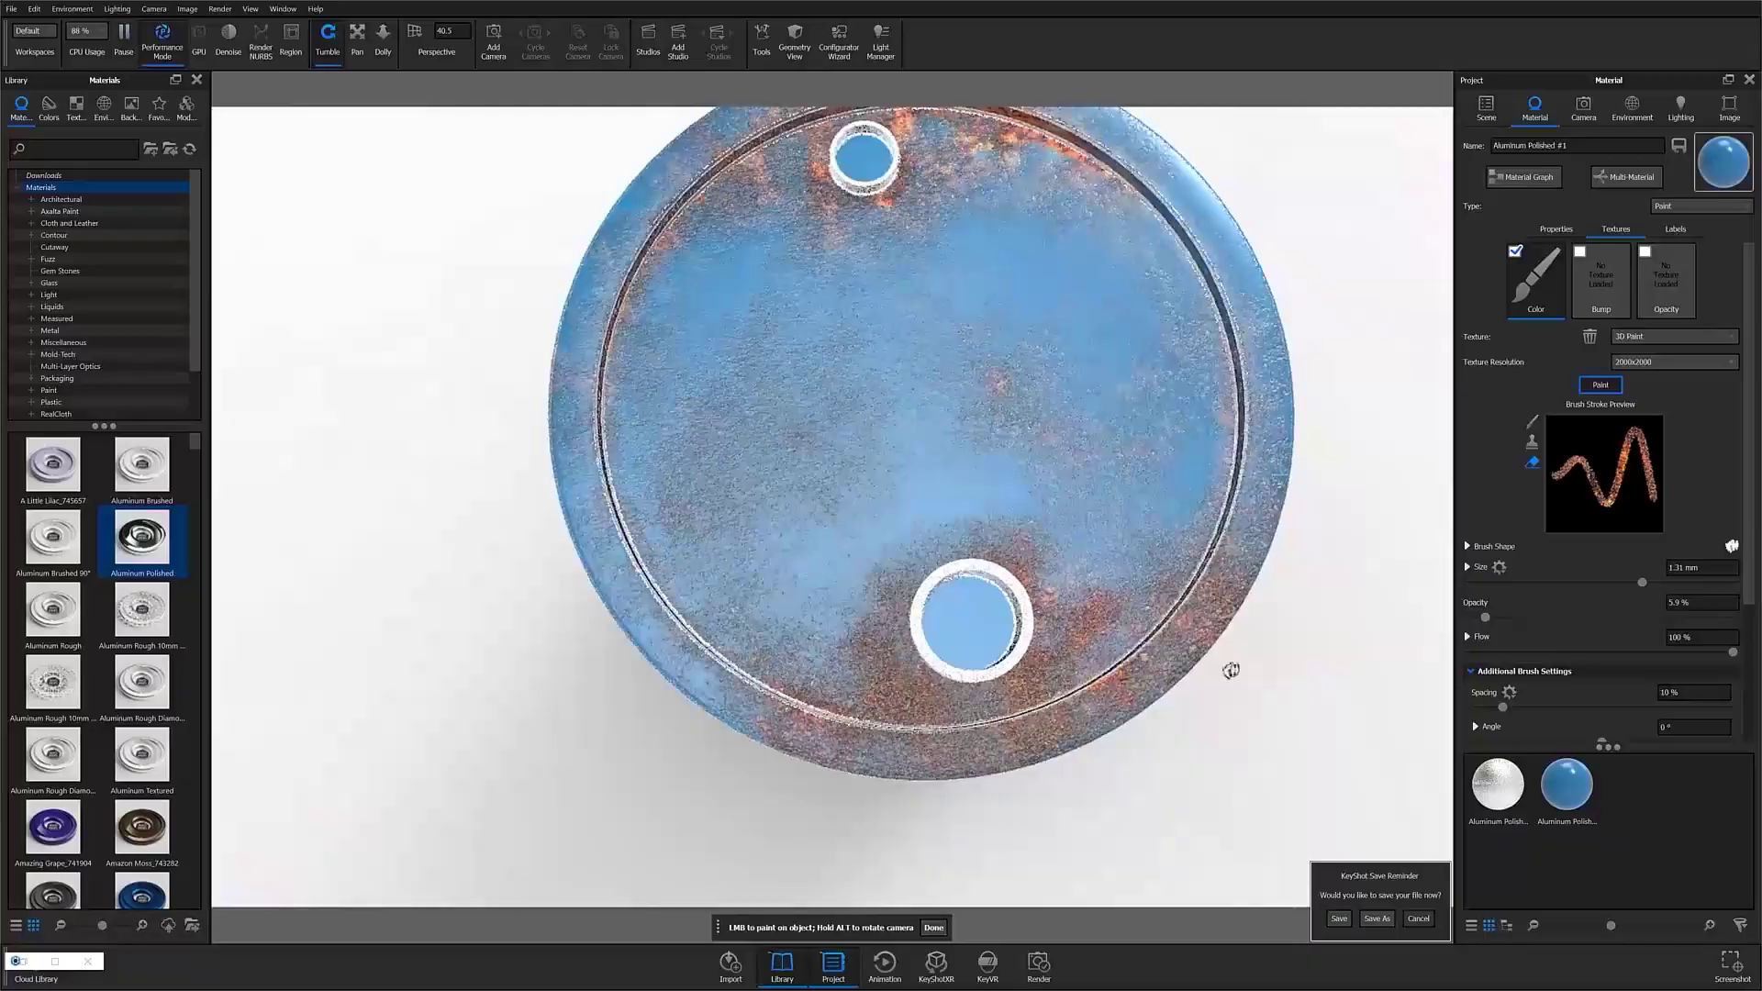
# Reduce the eraser size to 0.376 mm and refine the rust near the lid's groove and rim.
pyautogui.moveTo(1641, 583); pyautogui.dragTo(1550, 582)
pyautogui.moveTo(1018, 514)
pyautogui.keyDown('alt'); pyautogui.mouseDown()
pyautogui.moveTo(948, 633)
pyautogui.moveTo(976, 590)
pyautogui.mouseUp(); pyautogui.keyUp('alt')
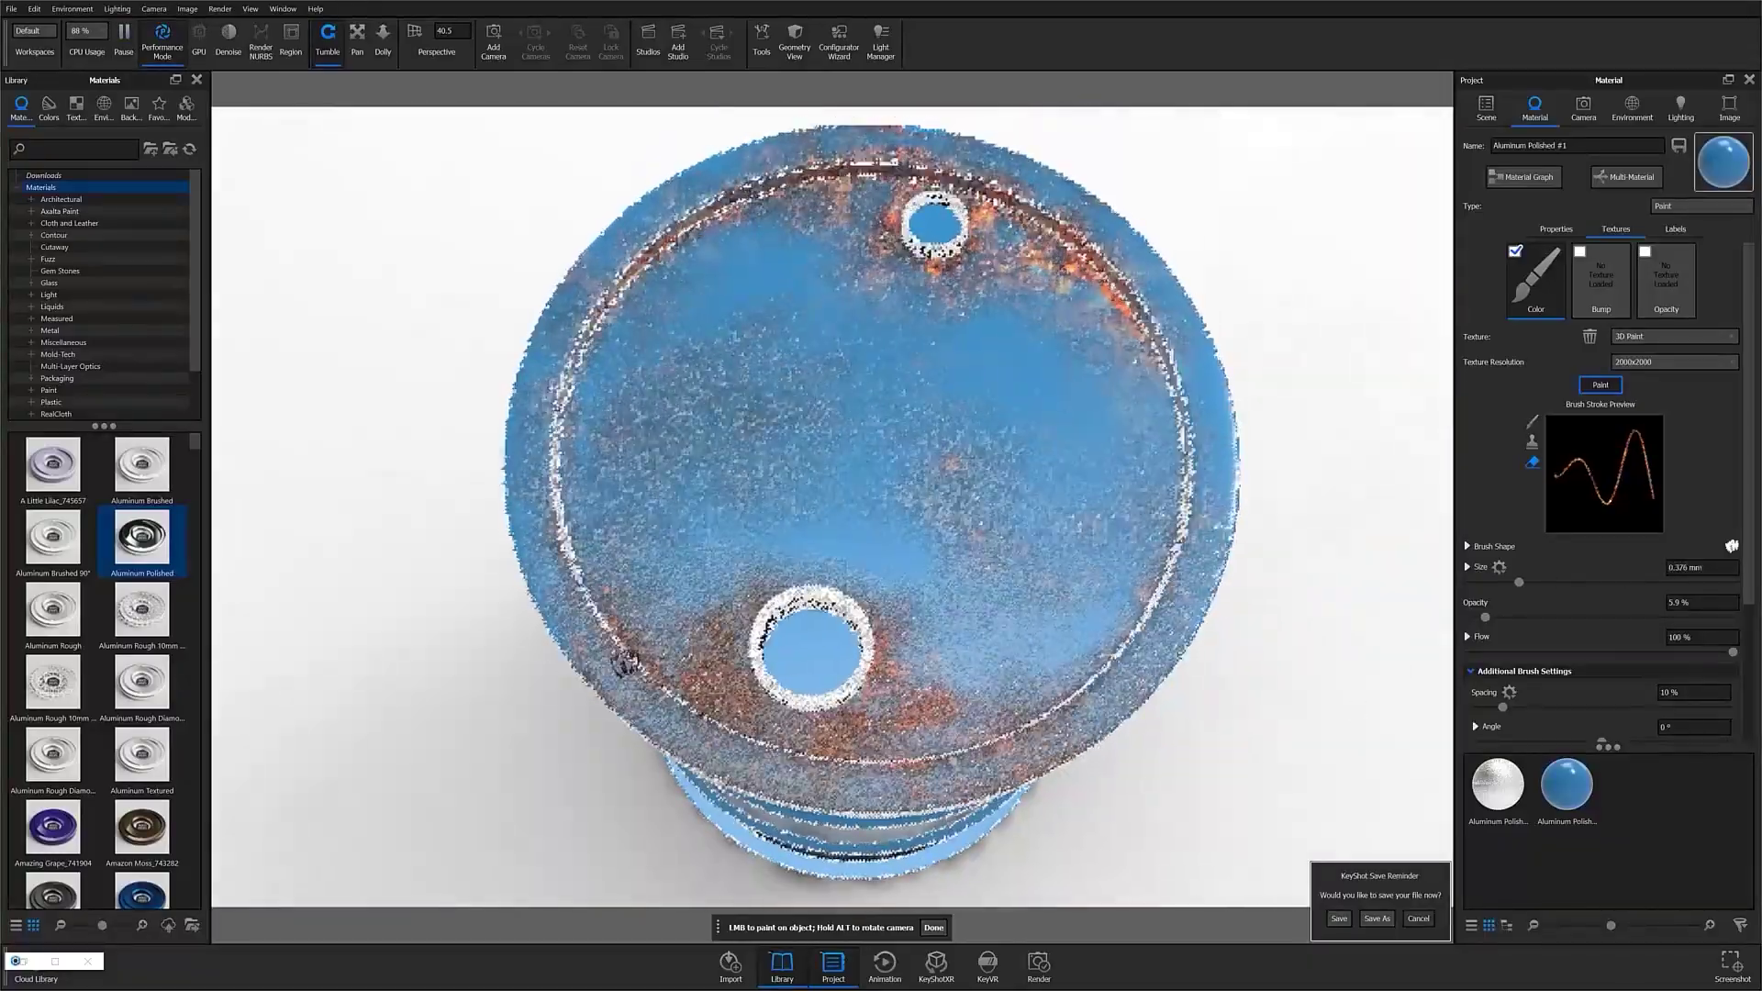
pyautogui.keyDown('alt'); pyautogui.moveTo(624, 662); pyautogui.dragTo(875, 555); pyautogui.keyUp('alt')
pyautogui.keyDown('alt'); pyautogui.moveTo(765, 418); pyautogui.dragTo(598, 472); pyautogui.keyUp('alt')
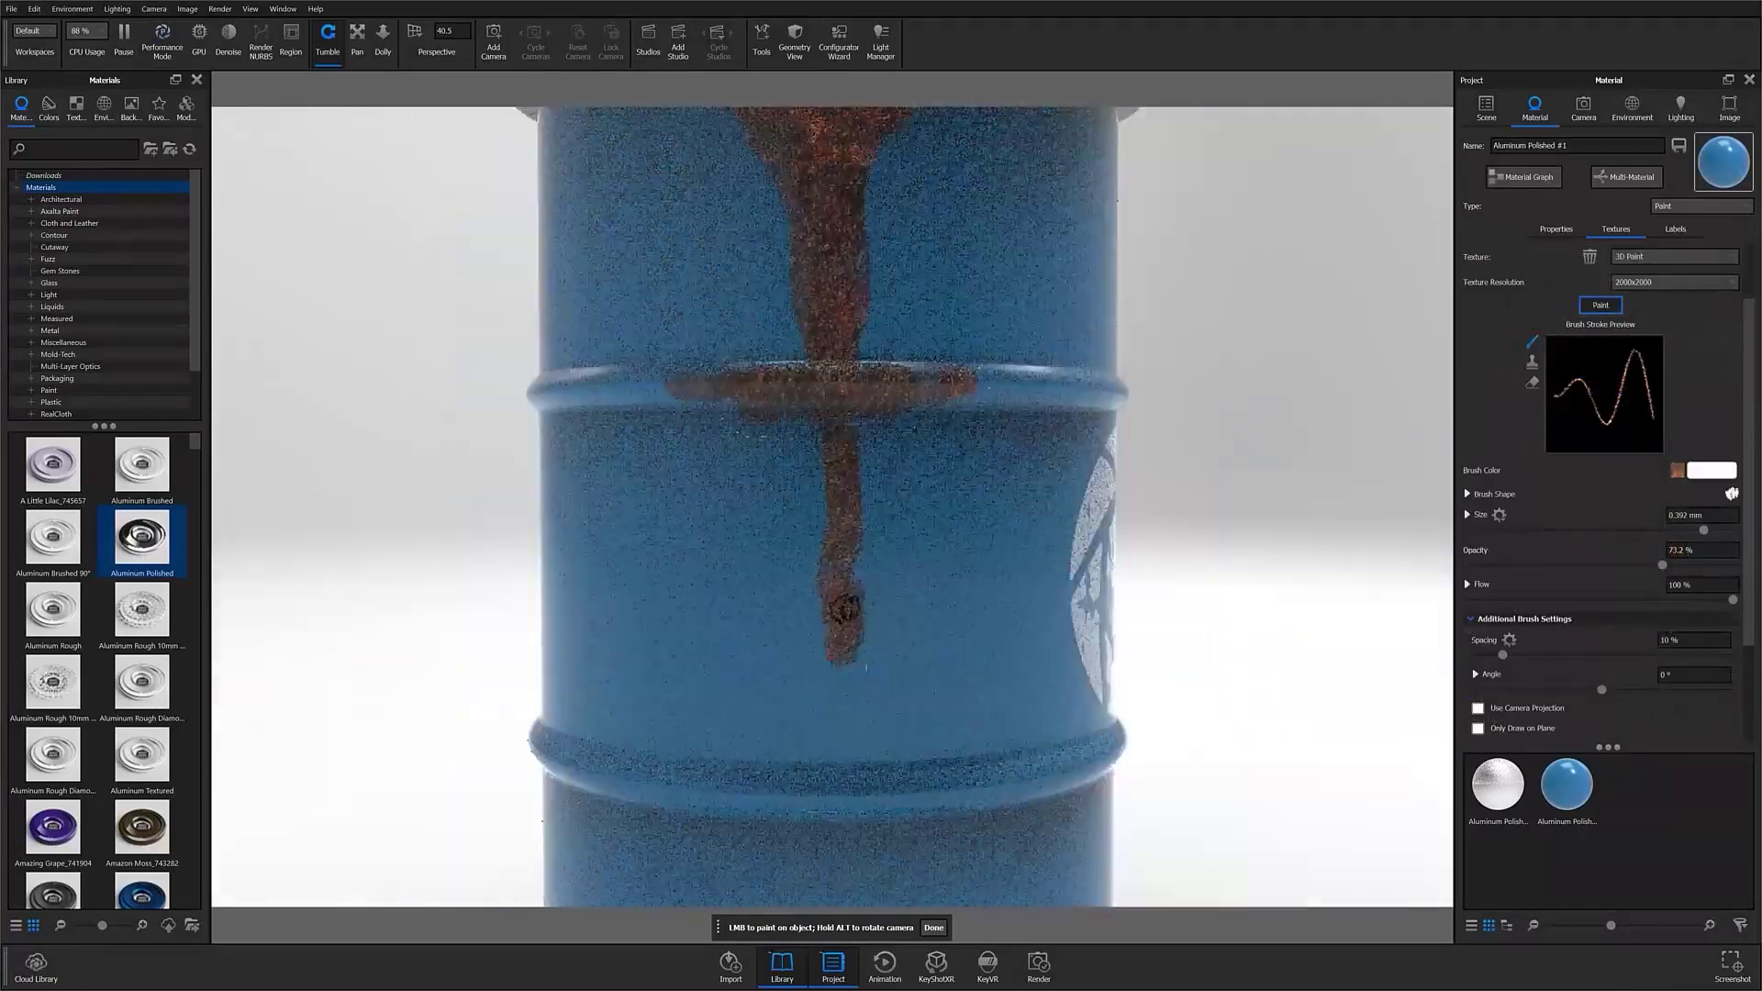
# Thin and taper the rust drip down the barrel's side with a 0.392 mm eraser at 22.6% opacity.
pyautogui.keyDown('alt'); pyautogui.moveTo(888, 668); pyautogui.dragTo(902, 734); pyautogui.keyUp('alt')
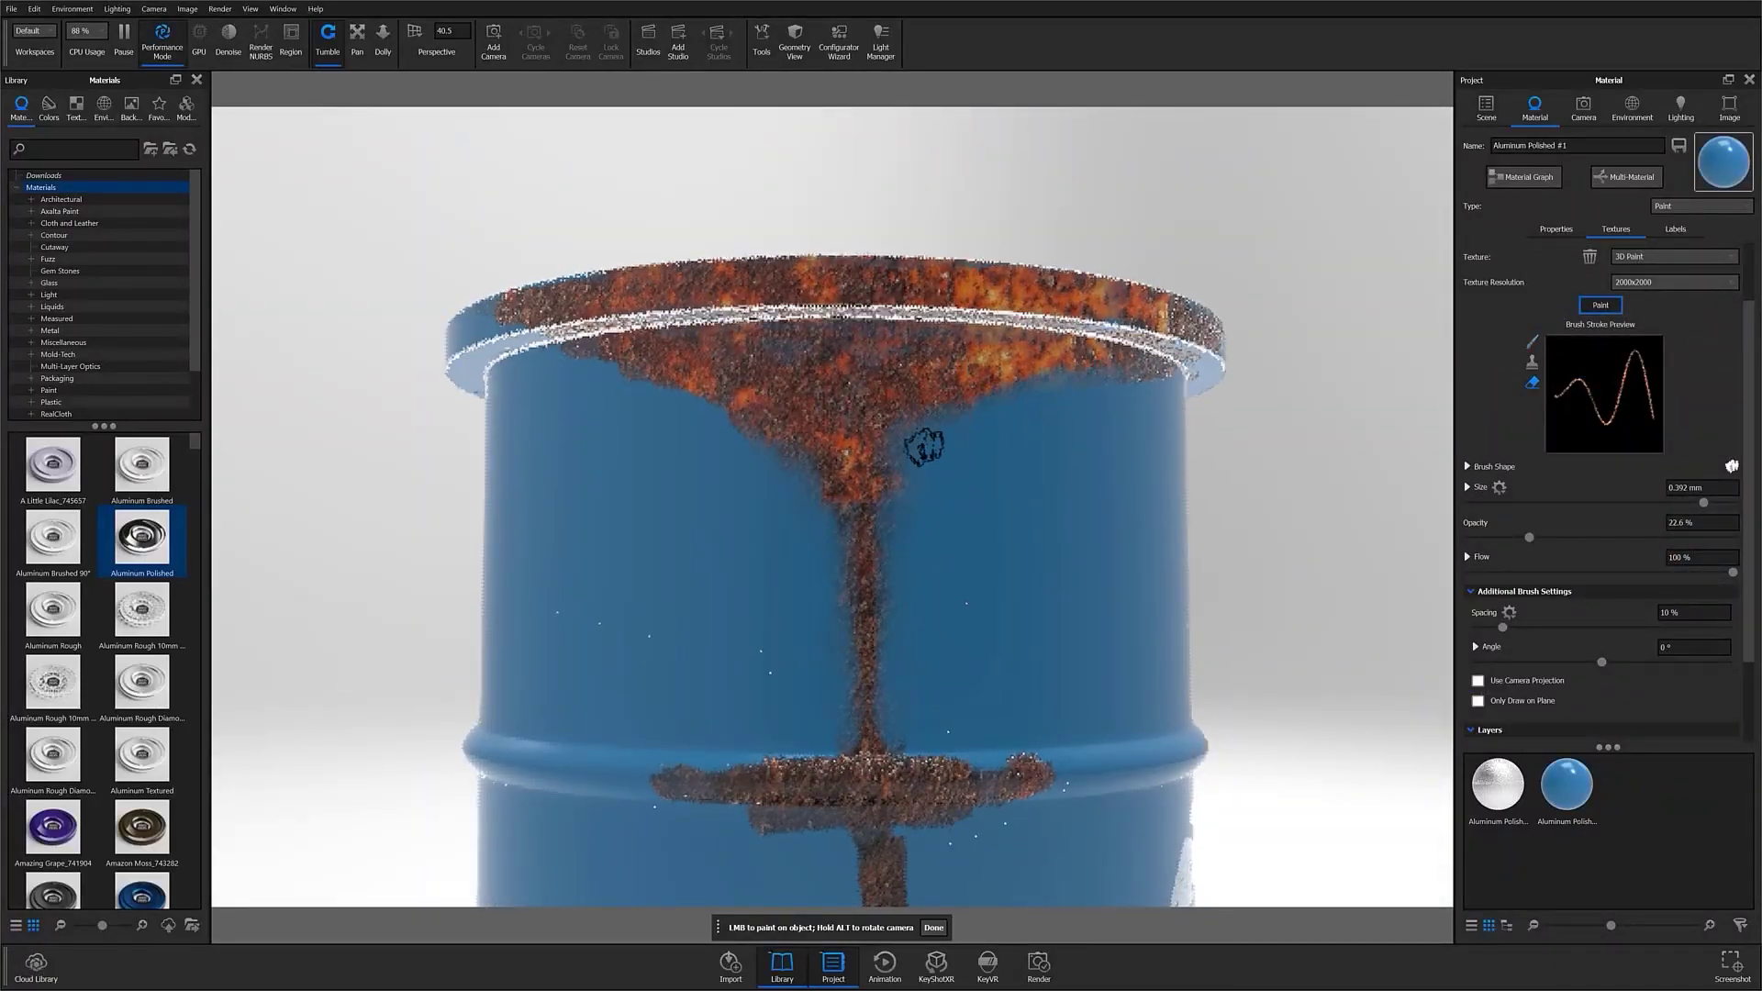
pyautogui.keyDown('alt'); pyautogui.moveTo(959, 390); pyautogui.dragTo(897, 660); pyautogui.keyUp('alt')
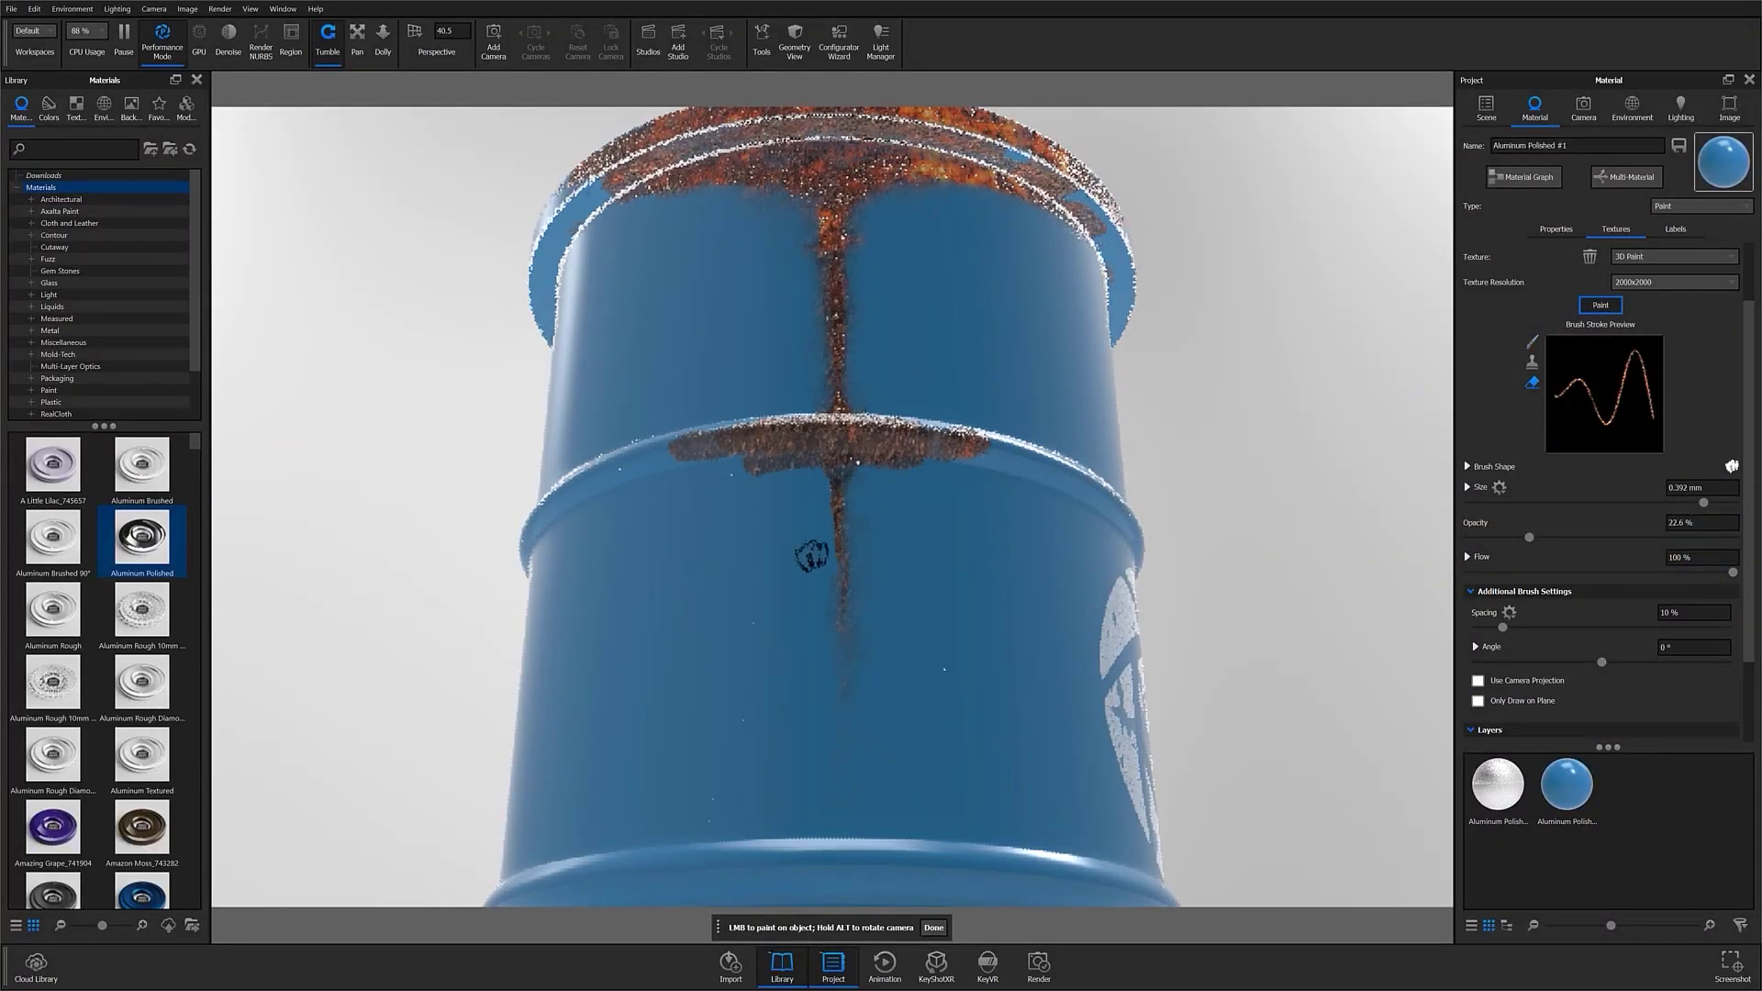
pyautogui.keyDown('alt'); pyautogui.moveTo(811, 555); pyautogui.dragTo(783, 574); pyautogui.keyUp('alt')
pyautogui.scroll(4, 976, 586)
pyautogui.scroll(-3, 866, 594)
pyautogui.moveTo(725, 276); pyautogui.dragTo(730, 417, button='middle')
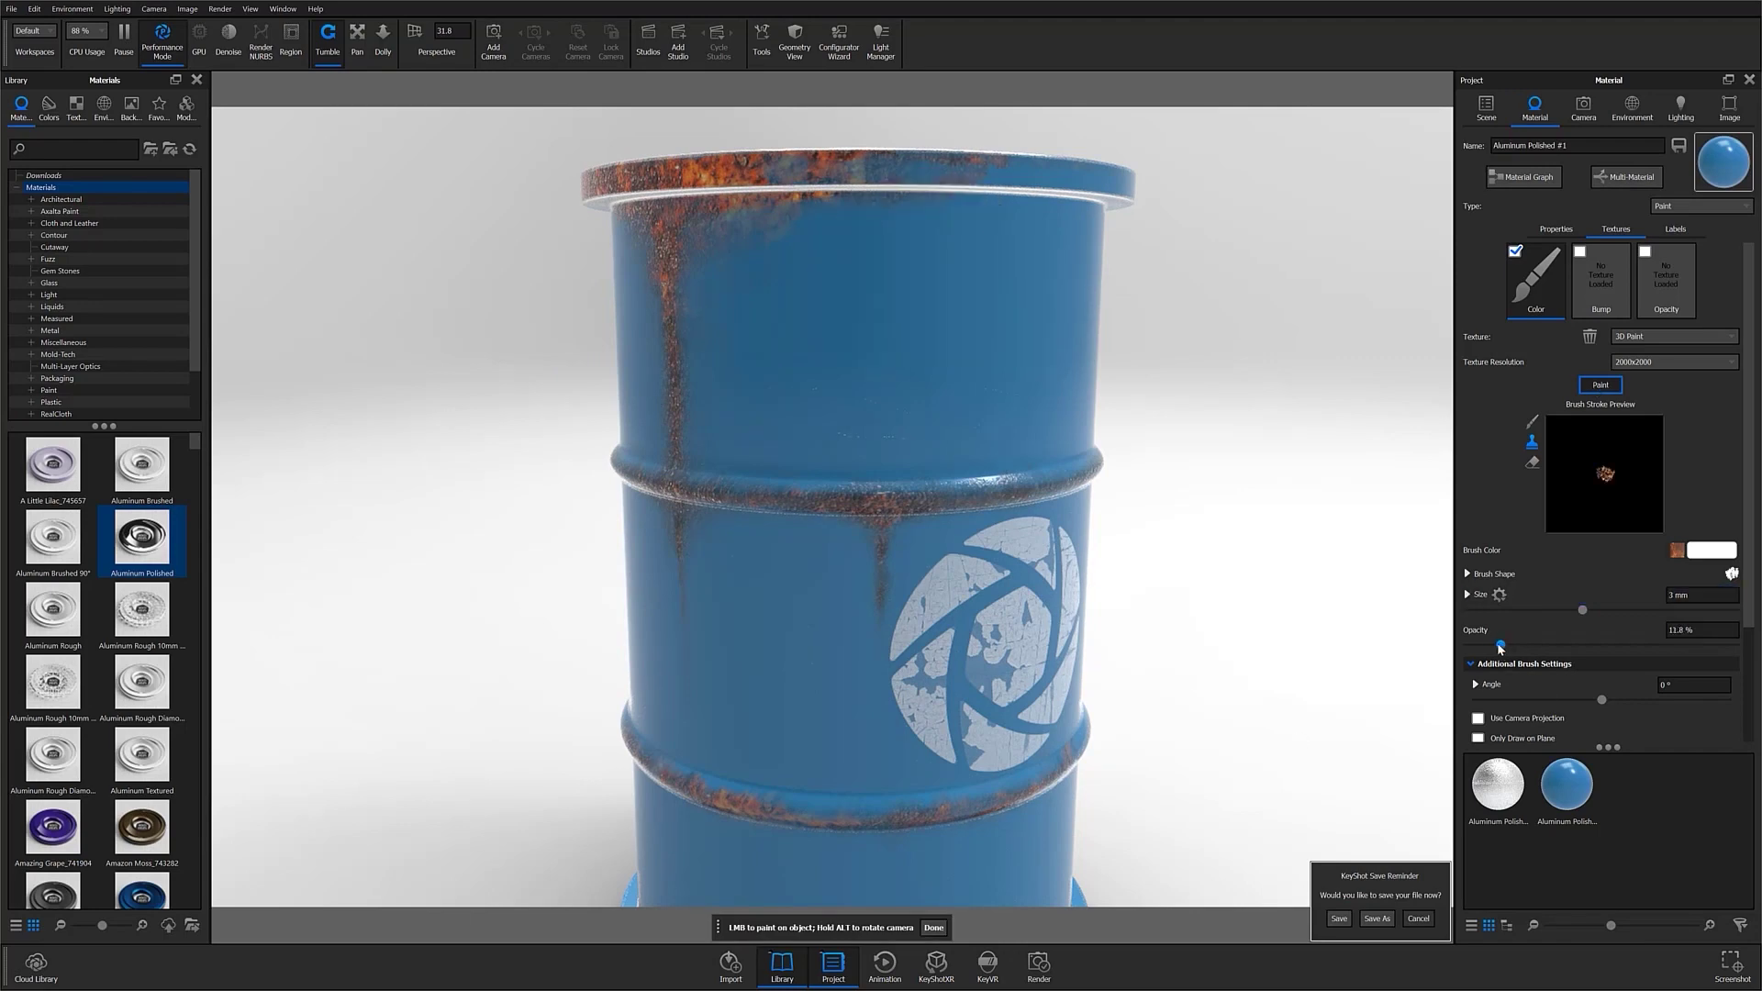
# Stamp faint 3 mm rust patches around the barrel body at 9.1% opacity and soften them with a 0.952 mm eraser.
pyautogui.scroll(-5, 986, 628)
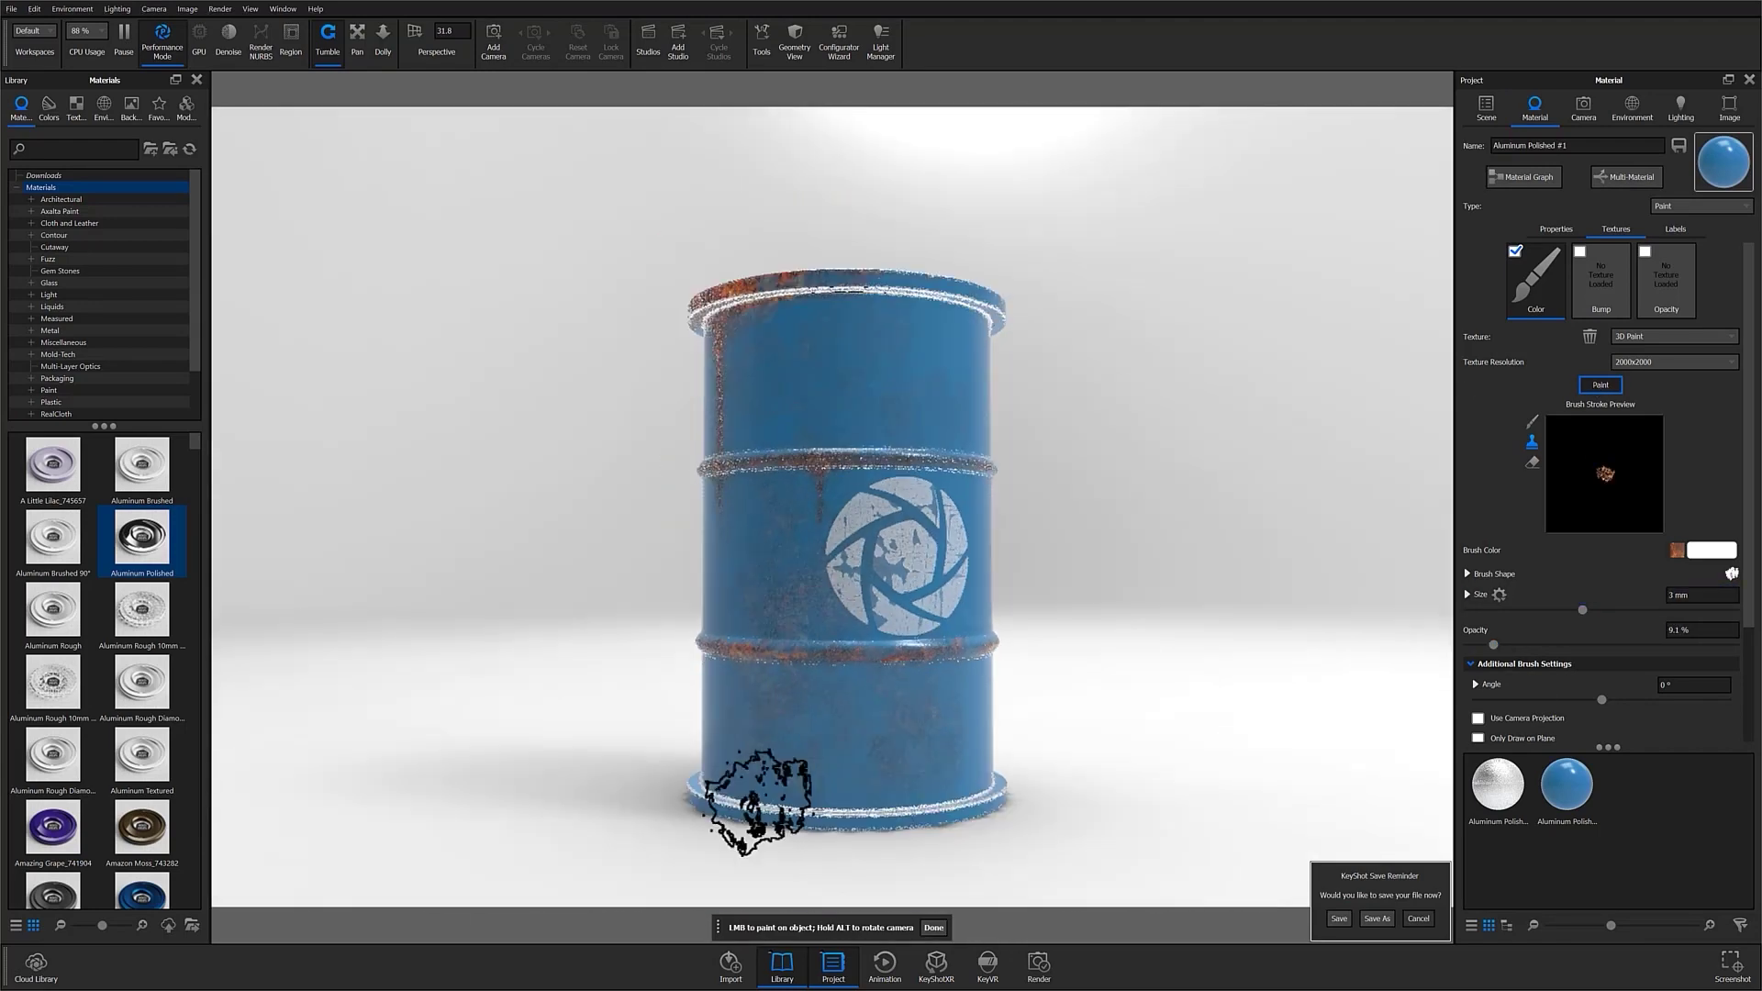
pyautogui.moveTo(759, 798)
pyautogui.keyDown('alt'); pyautogui.mouseDown()
pyautogui.moveTo(755, 346)
pyautogui.moveTo(923, 719)
pyautogui.moveTo(944, 597)
pyautogui.moveTo(913, 803)
pyautogui.mouseUp(); pyautogui.keyUp('alt')
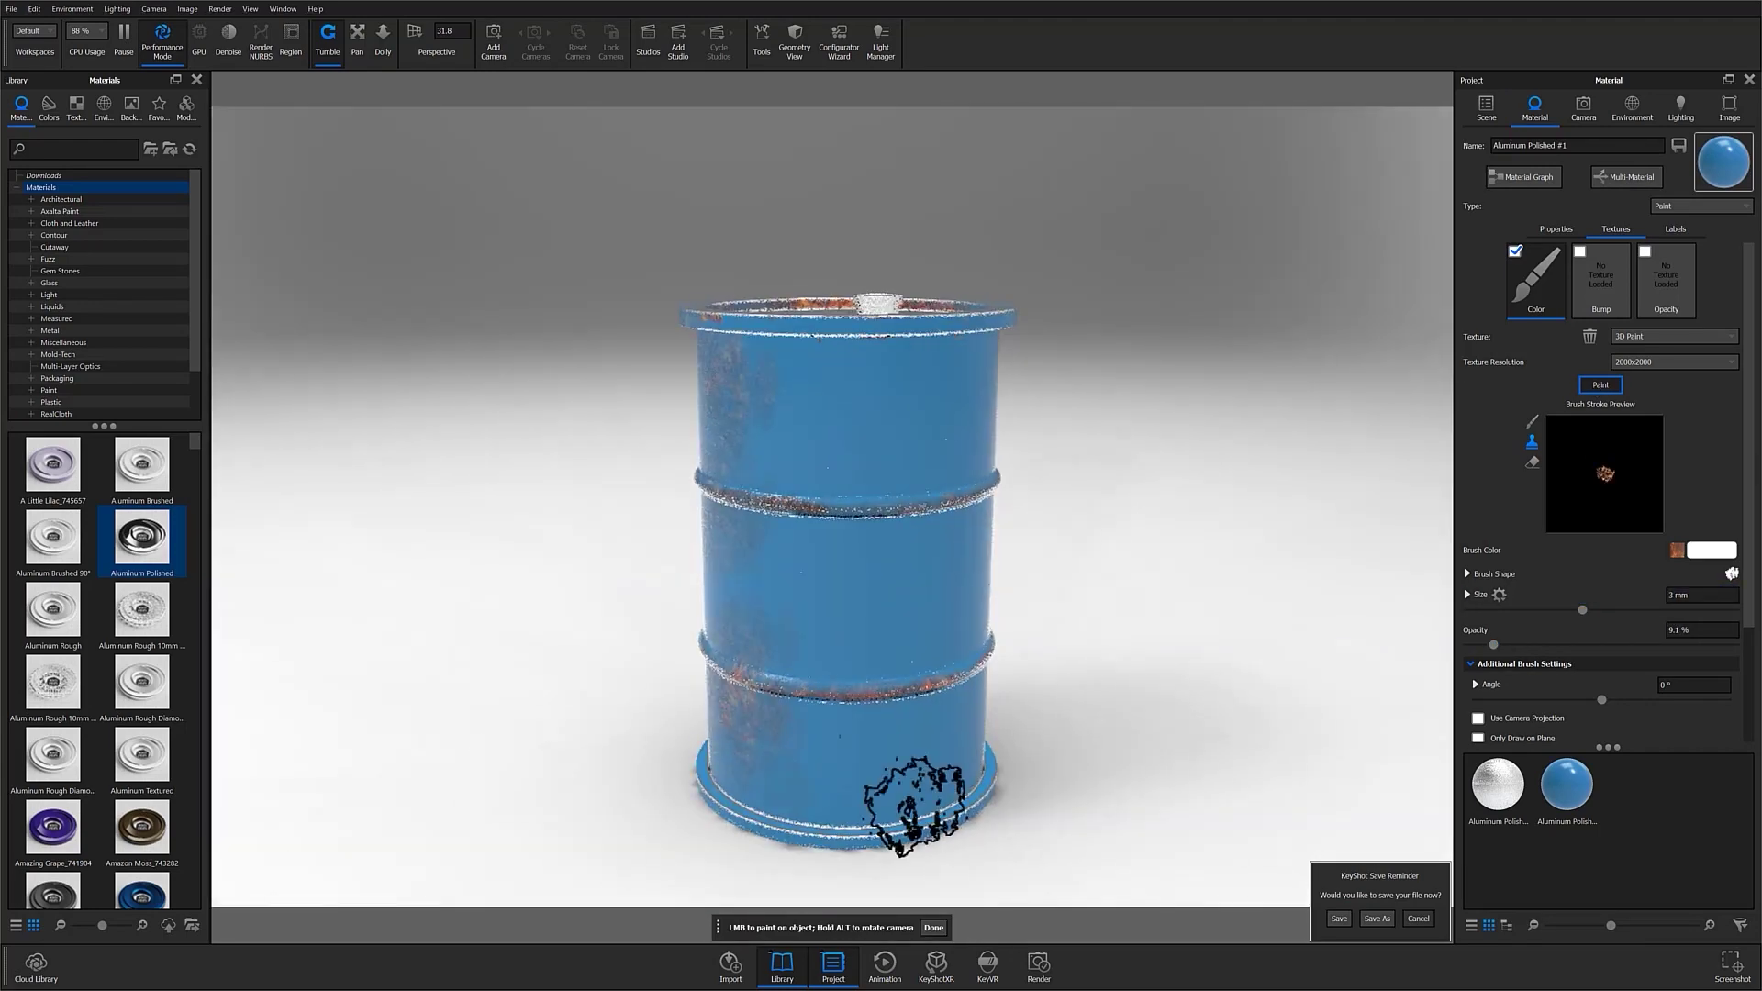
pyautogui.keyDown('alt'); pyautogui.moveTo(973, 551); pyautogui.dragTo(459, 440); pyautogui.keyUp('alt')
pyautogui.moveTo(690, 762)
pyautogui.keyDown('alt'); pyautogui.mouseDown()
pyautogui.moveTo(845, 511)
pyautogui.moveTo(747, 637)
pyautogui.moveTo(826, 728)
pyautogui.moveTo(908, 702)
pyautogui.moveTo(700, 491)
pyautogui.mouseUp(); pyautogui.keyUp('alt')
pyautogui.click(1531, 462)
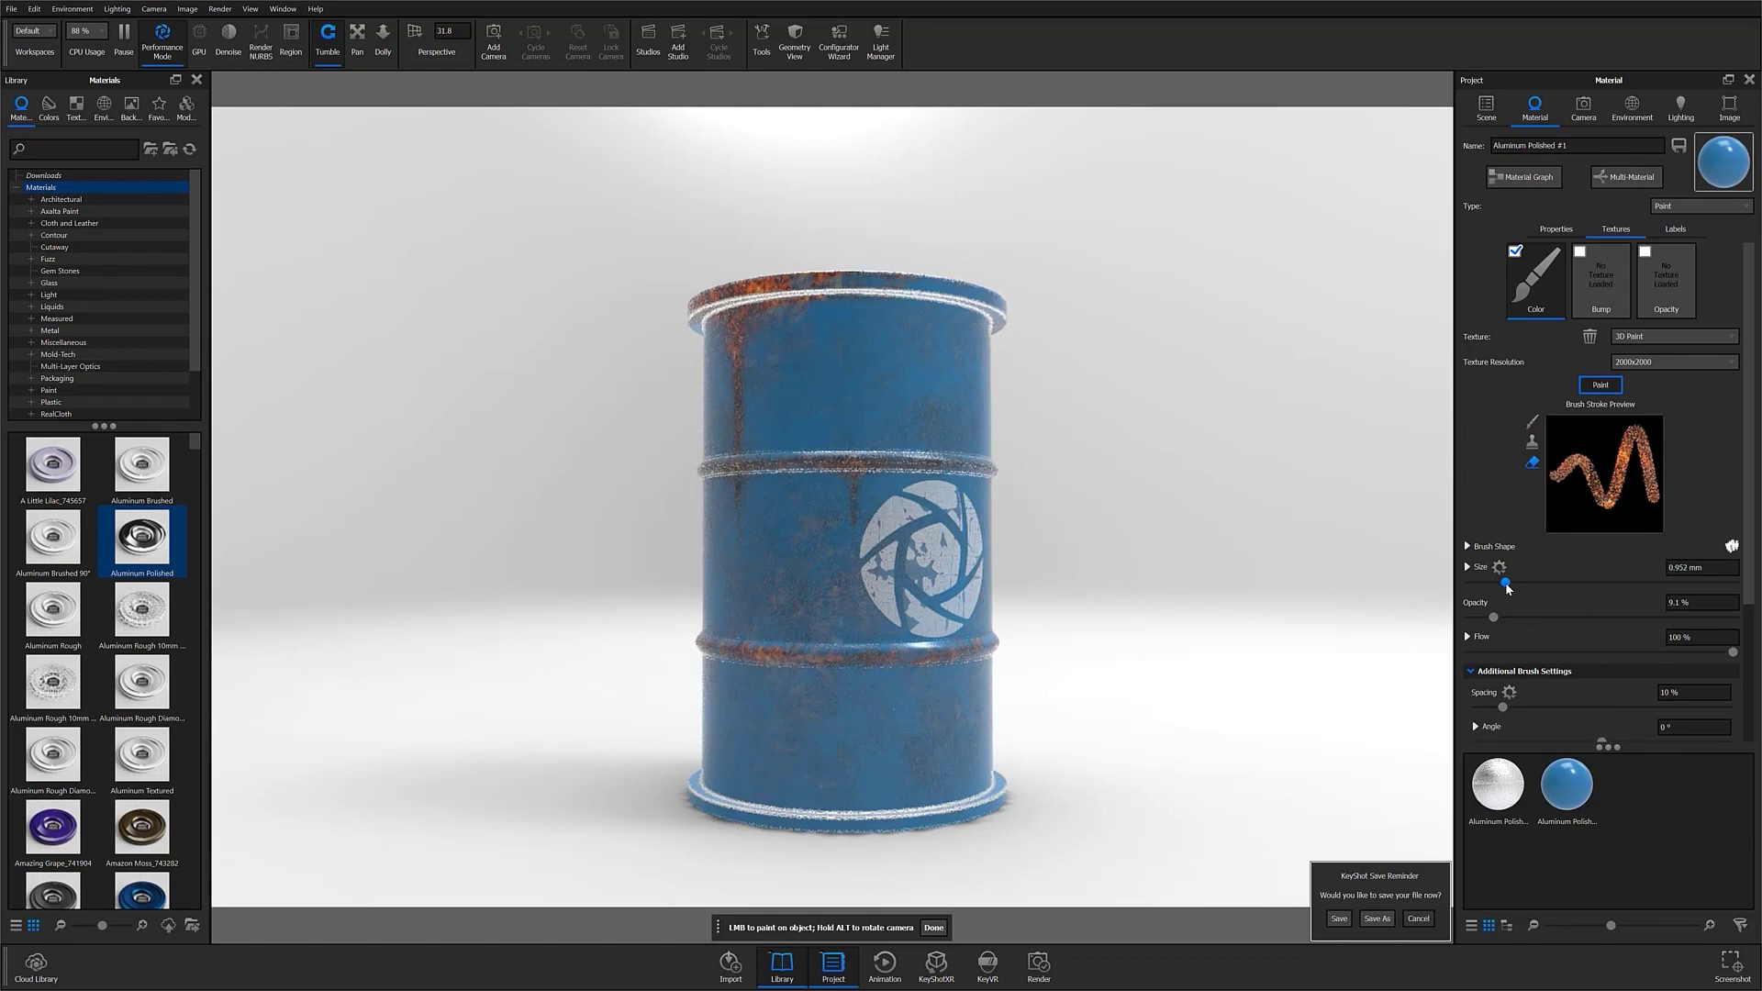
pyautogui.moveTo(983, 716)
pyautogui.keyDown('alt'); pyautogui.mouseDown()
pyautogui.moveTo(679, 440)
pyautogui.moveTo(747, 728)
pyautogui.moveTo(1005, 570)
pyautogui.moveTo(1042, 731)
pyautogui.moveTo(807, 562)
pyautogui.moveTo(918, 643)
pyautogui.mouseUp(); pyautogui.keyUp('alt')
# Stamp small rust spots on the barrel's side at 1.046 mm size and 34.5% opacity, and soften them with the eraser.
pyautogui.click(1531, 441)
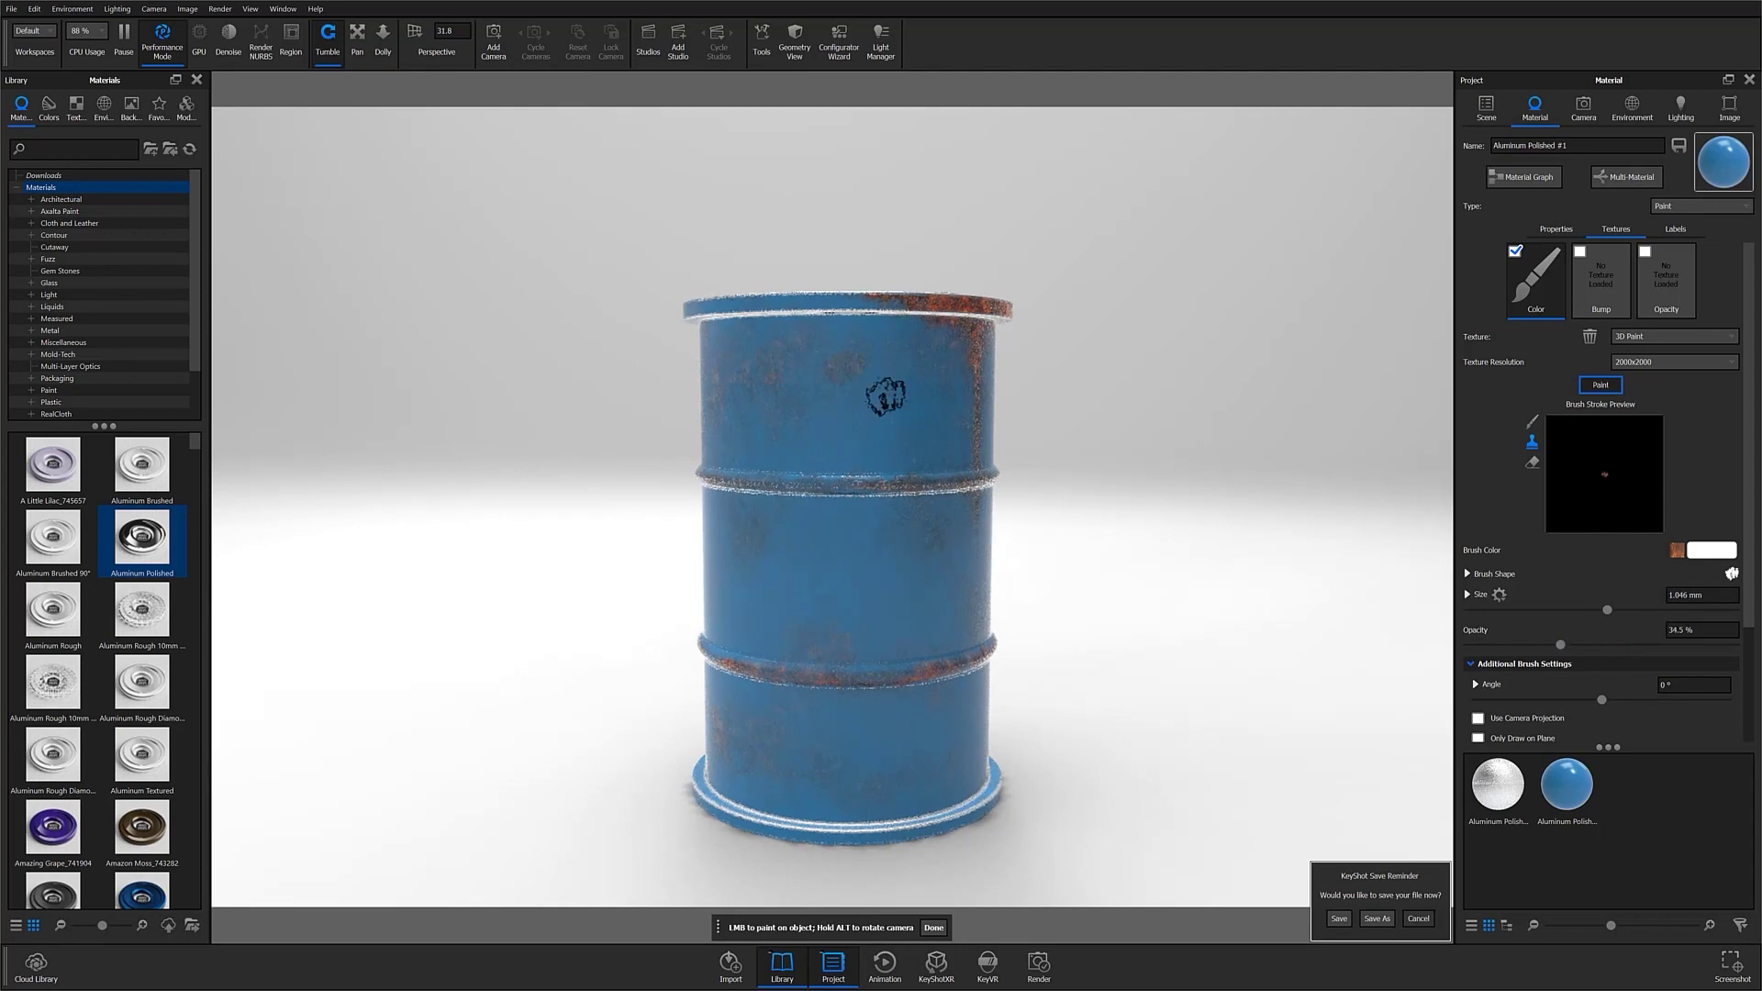
pyautogui.click(900, 394)
pyautogui.click(769, 573)
pyautogui.click(1531, 462)
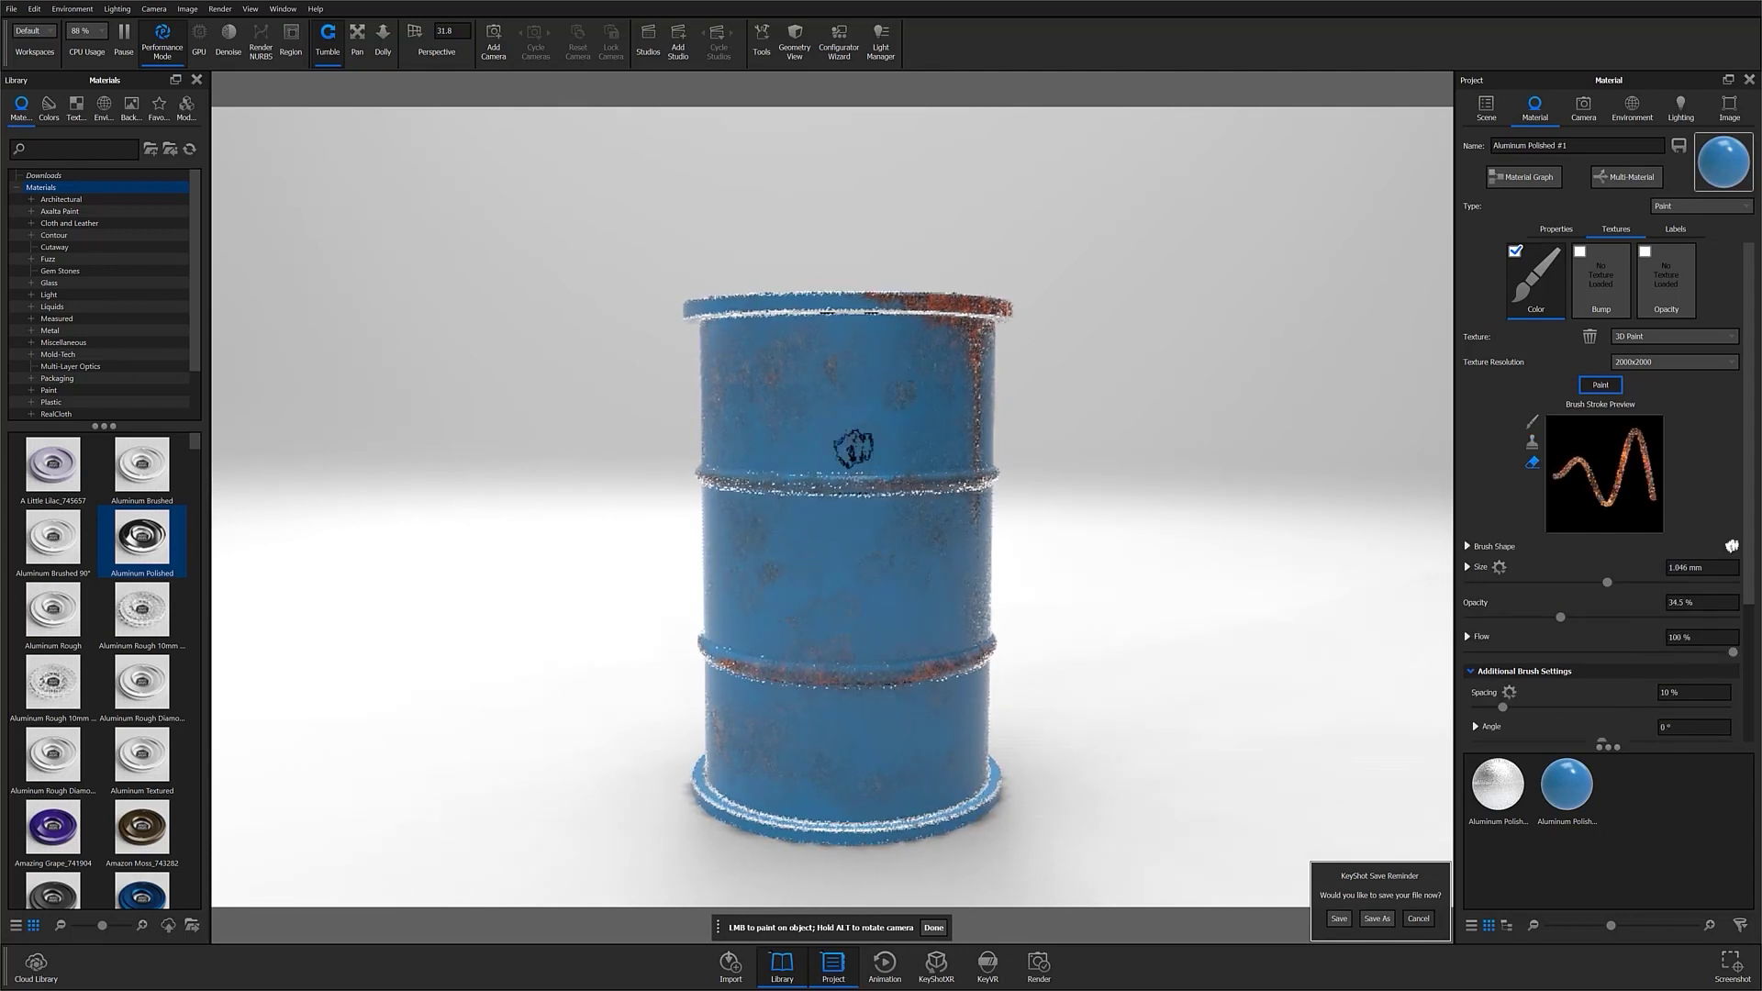
pyautogui.scroll(-3, 918, 550)
pyautogui.keyDown('alt'); pyautogui.moveTo(1006, 707); pyautogui.dragTo(1128, 707); pyautogui.keyUp('alt')
# Set the brush size to 4 mm, lower the opacity to 10.1%, and switch to the Stamp tool.
pyautogui.moveTo(1607, 583); pyautogui.dragTo(1687, 584)
pyautogui.moveTo(1561, 618); pyautogui.dragTo(1496, 617)
pyautogui.doubleClick(1685, 568)
pyautogui.write('4')
pyautogui.press('Return')
pyautogui.click(1532, 442)
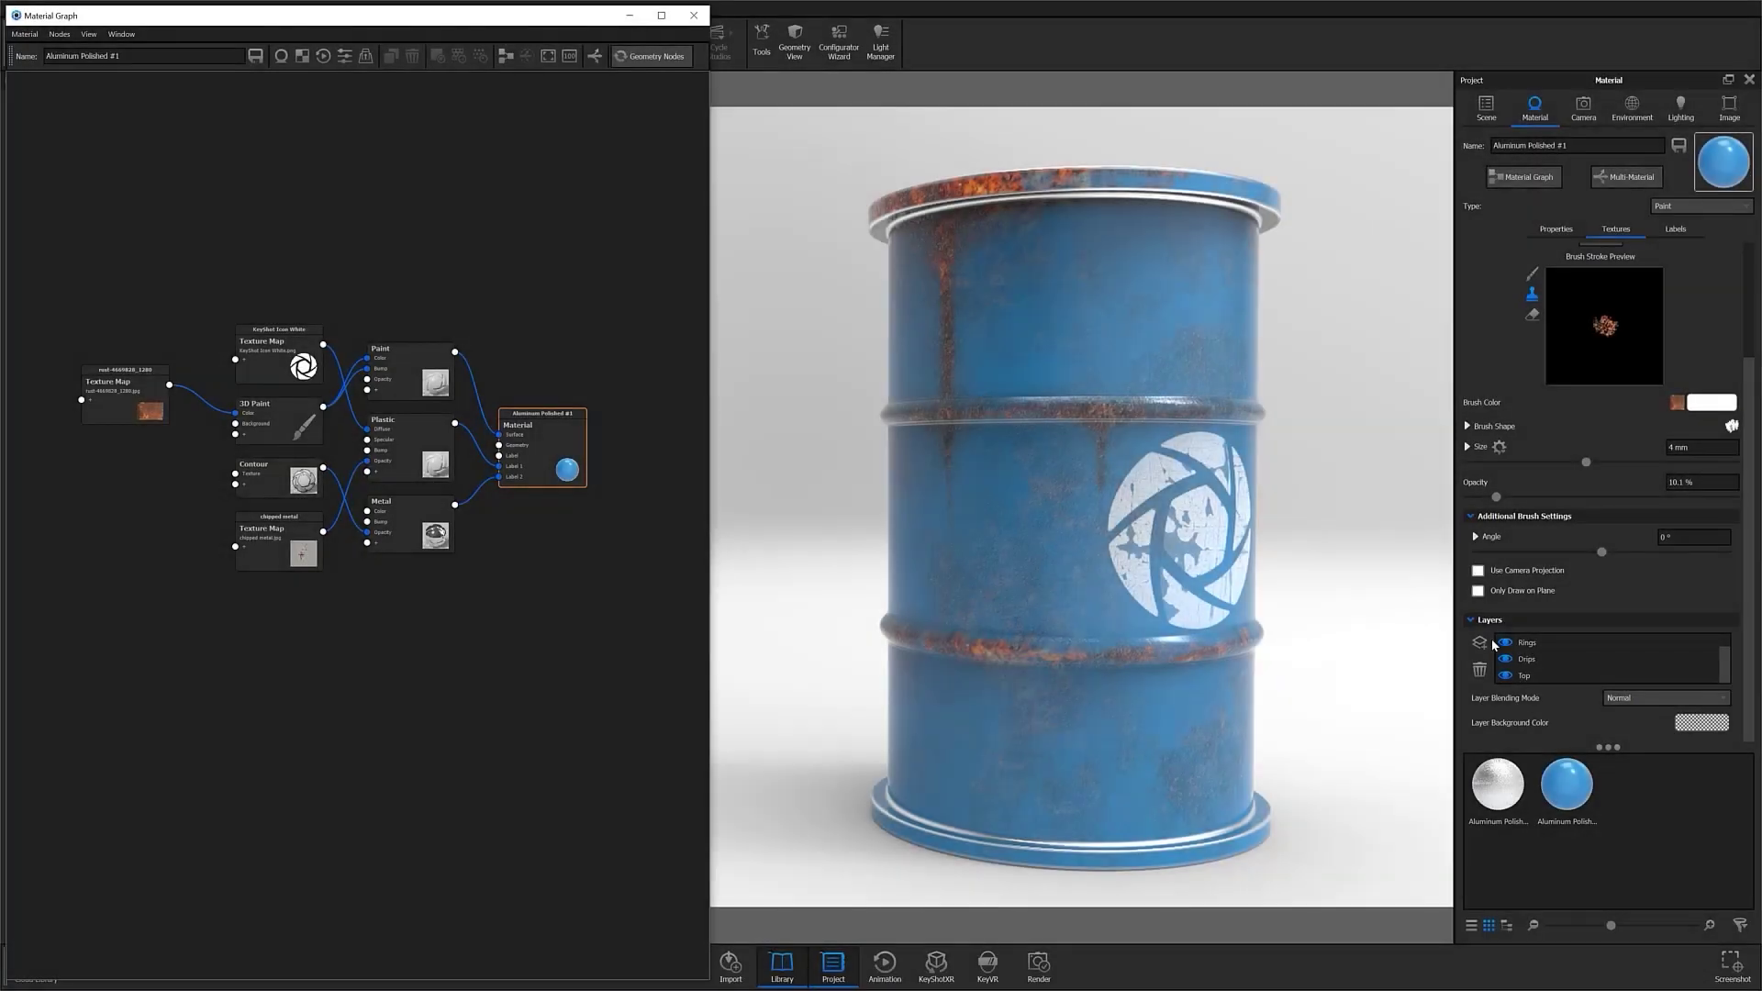
# Go through the Rings, Drips and Top paint layers by selecting each one.
pyautogui.click(1535, 642)
pyautogui.click(1534, 659)
pyautogui.click(1544, 676)
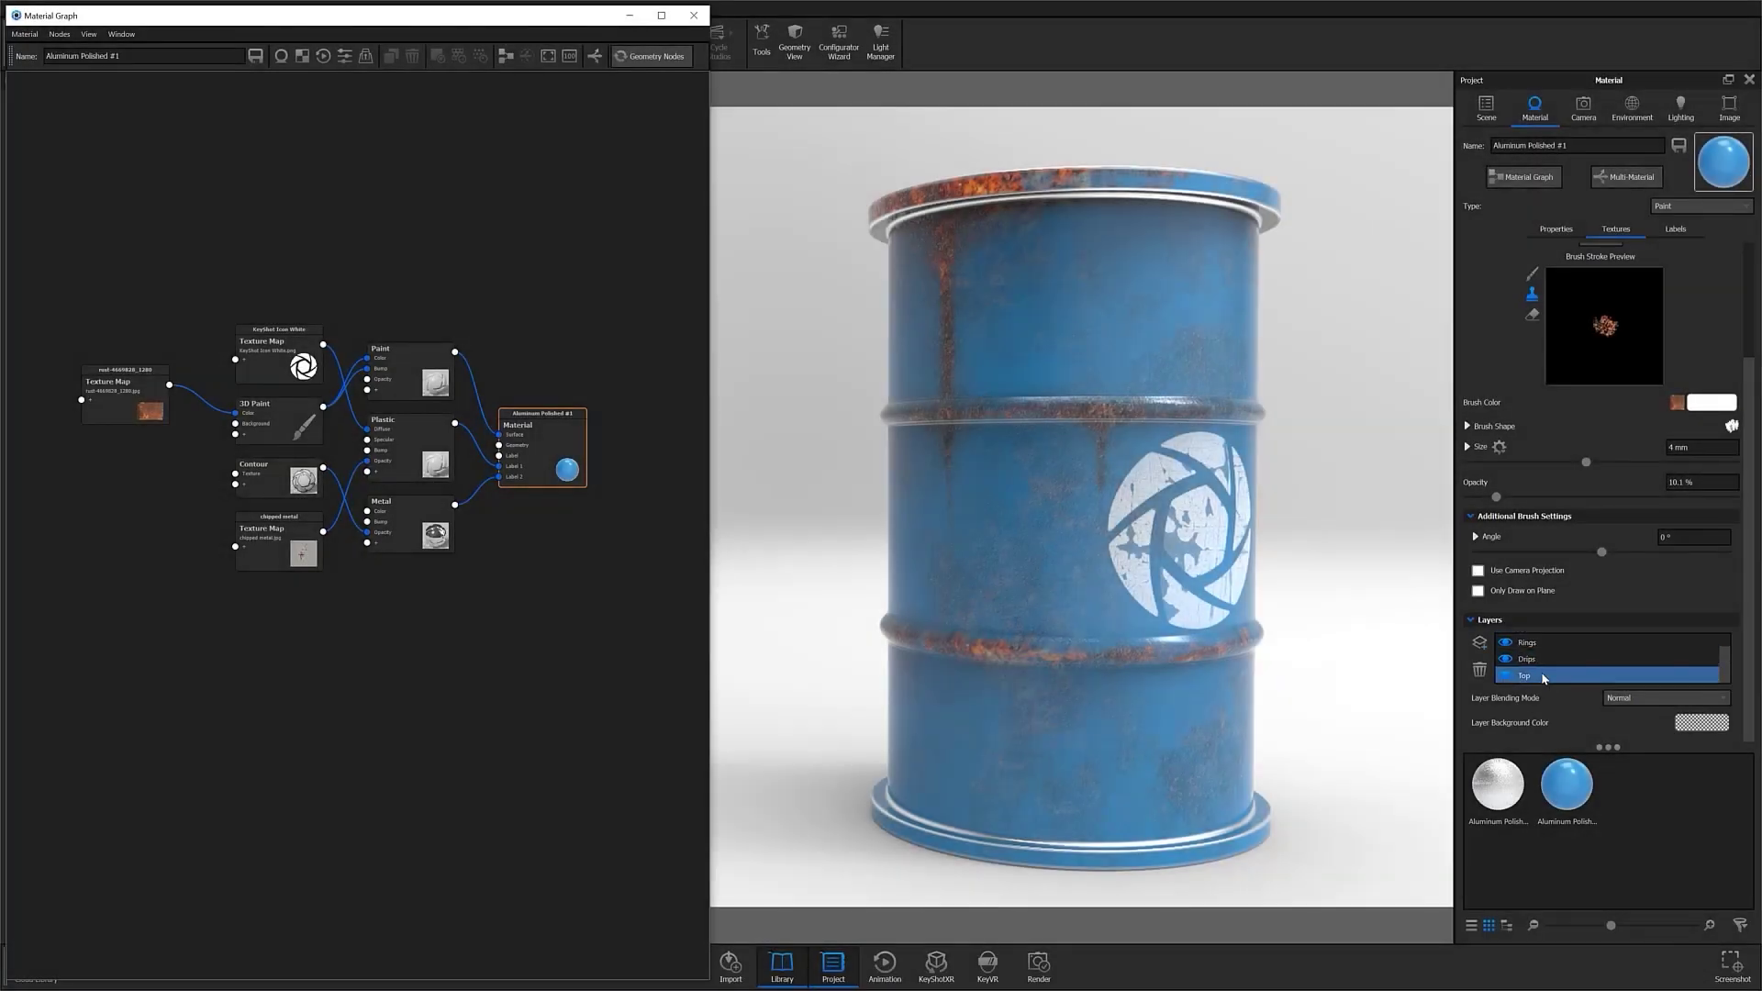
pyautogui.click(1542, 659)
pyautogui.click(1543, 643)
pyautogui.click(1542, 659)
pyautogui.click(1541, 679)
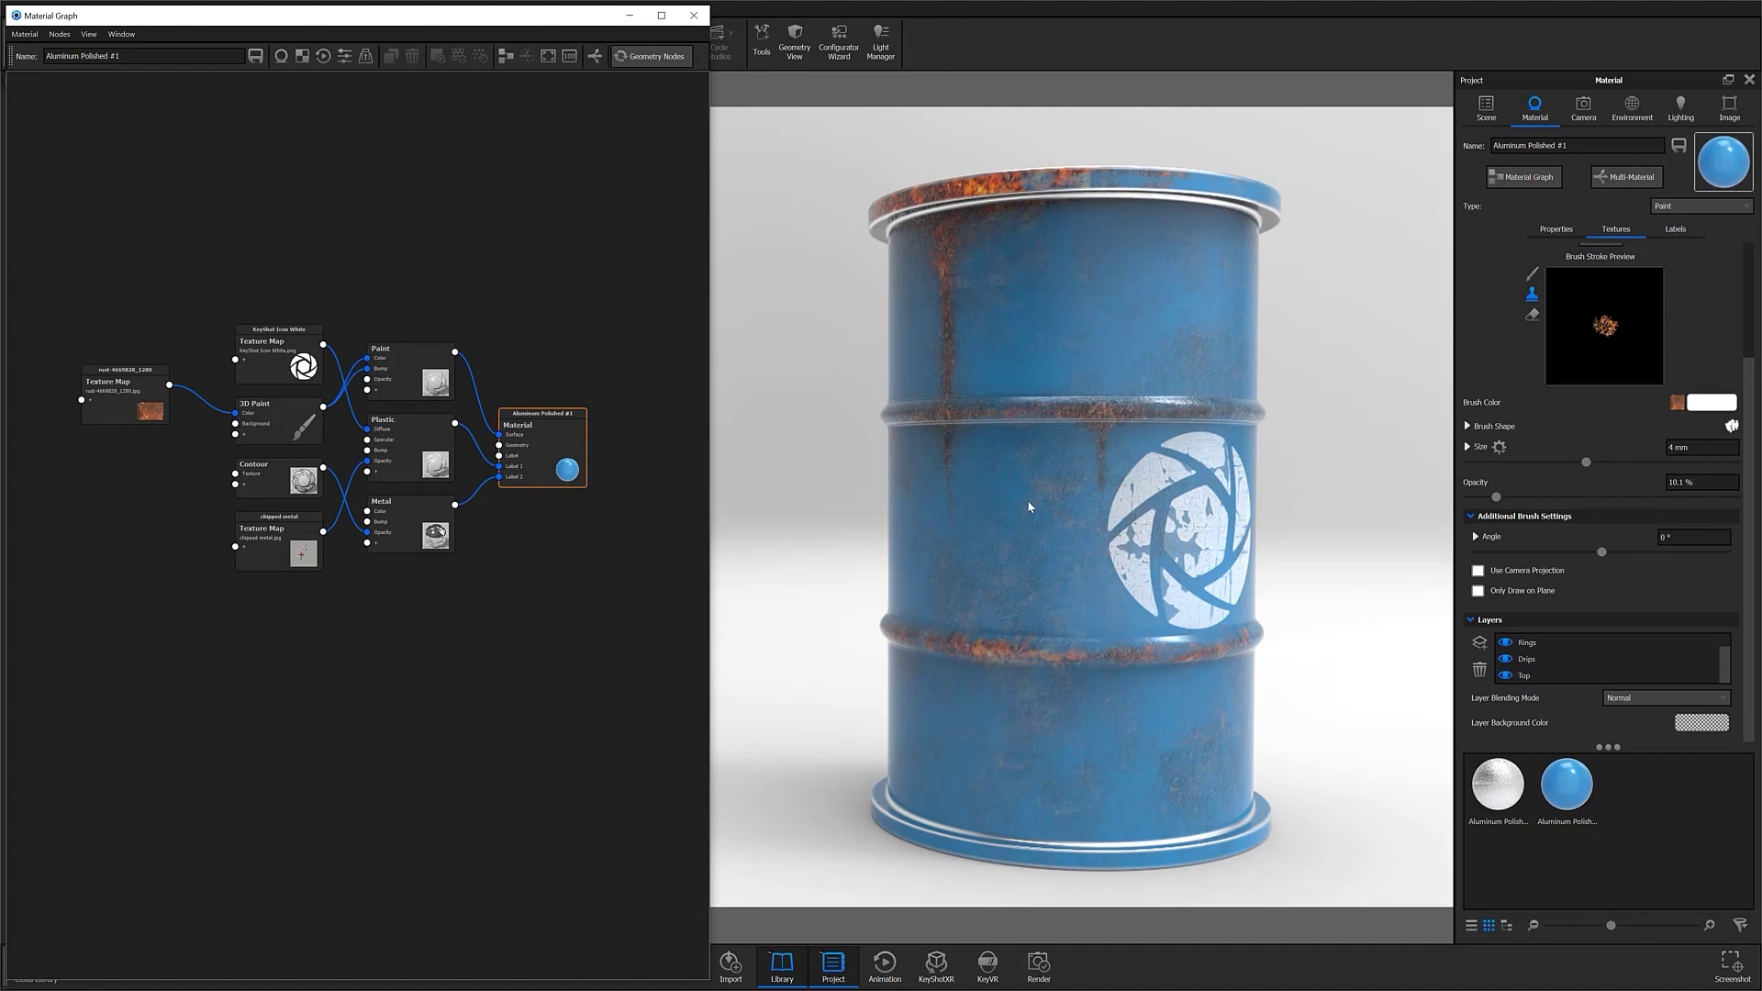
pyautogui.click(290, 426)
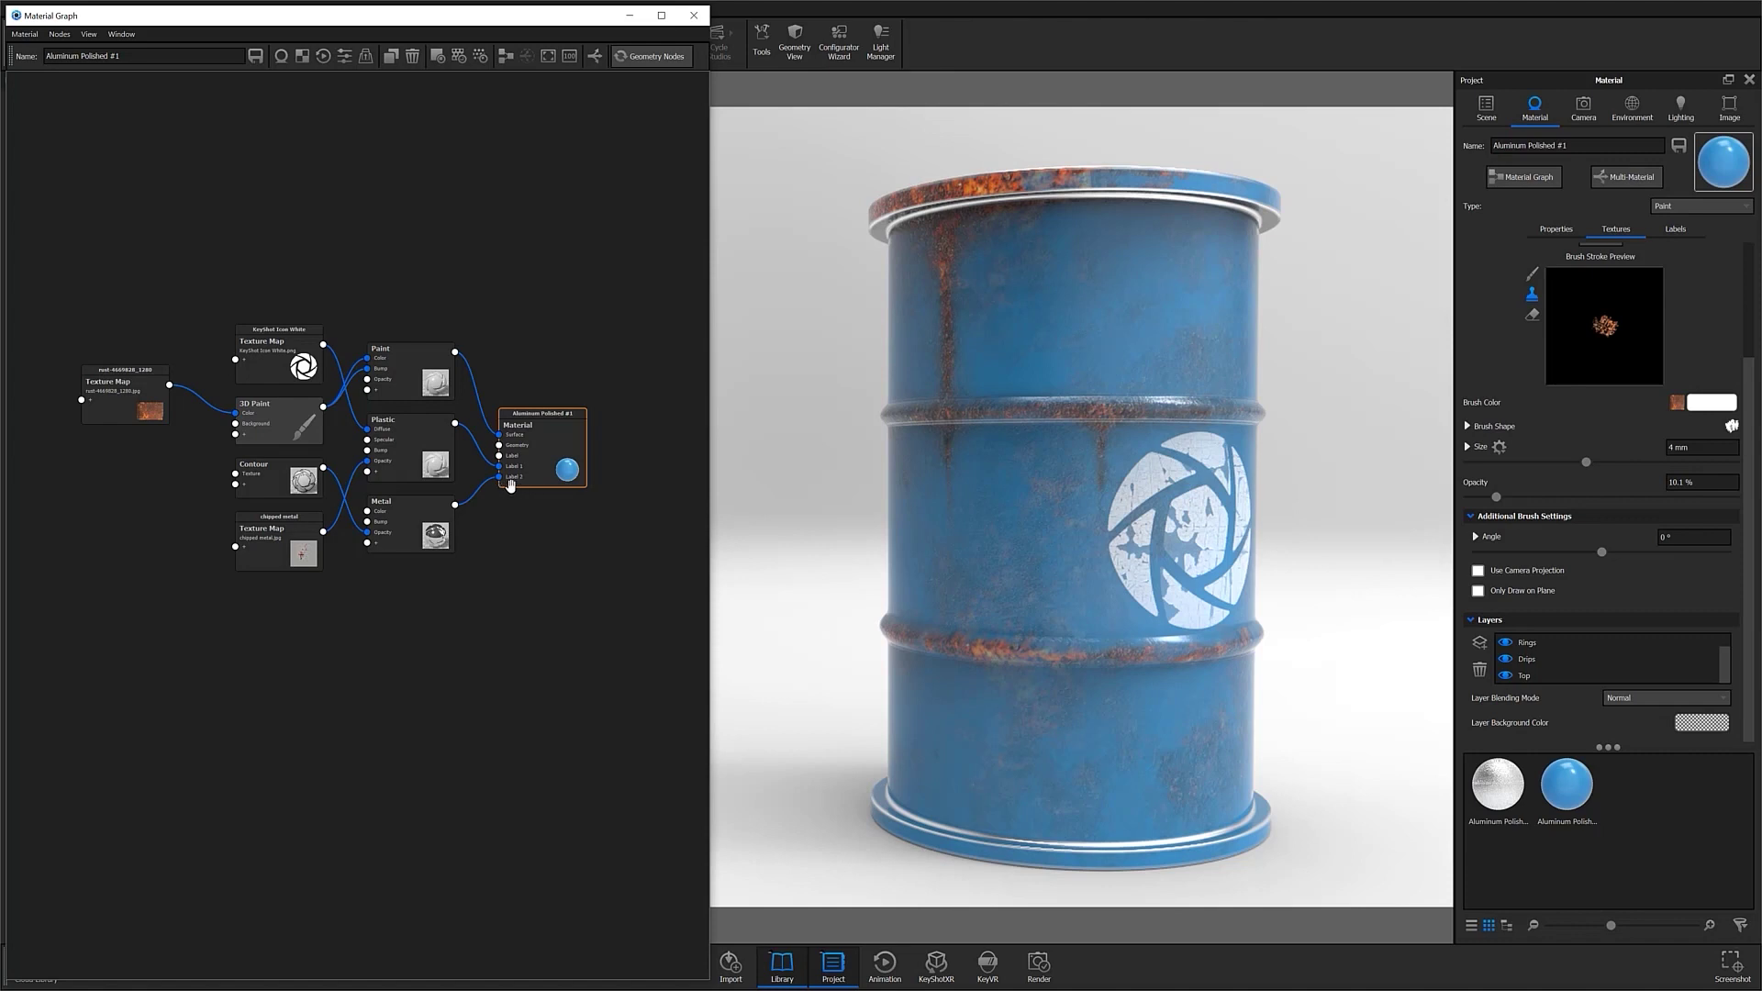
# Add a Metal material node to the graph and connect it to the main Material node as a new label.
pyautogui.rightClick(444, 635)
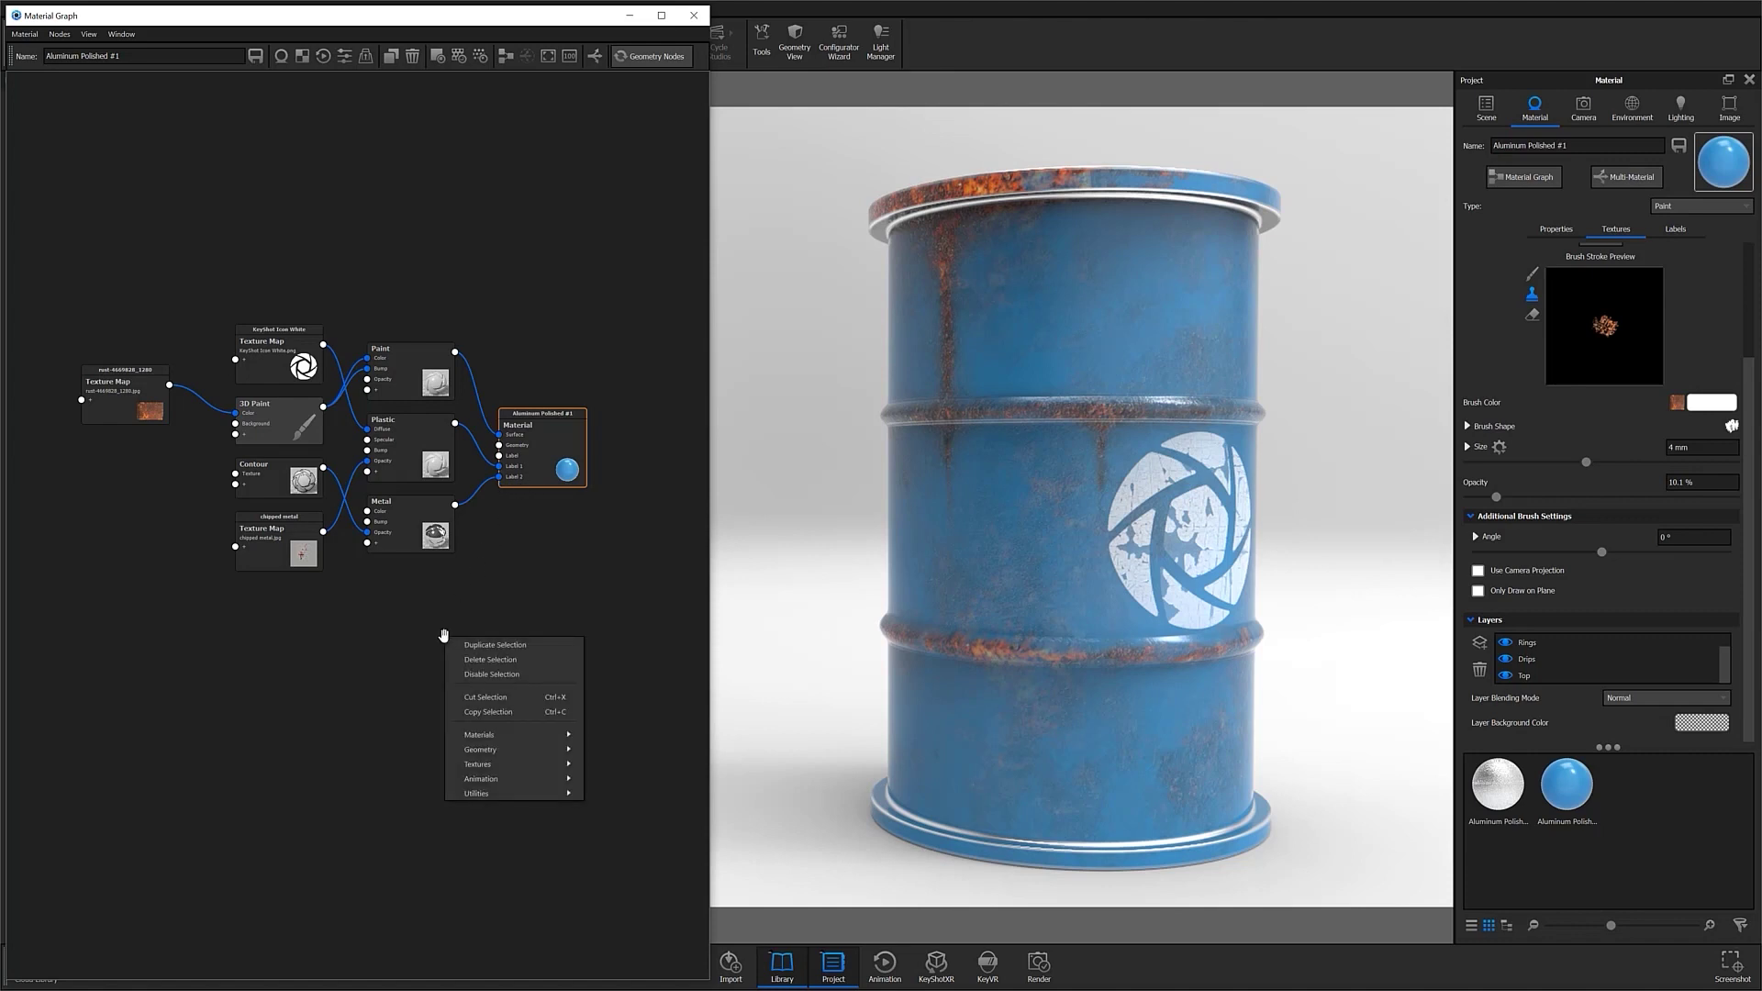
pyautogui.click(467, 734)
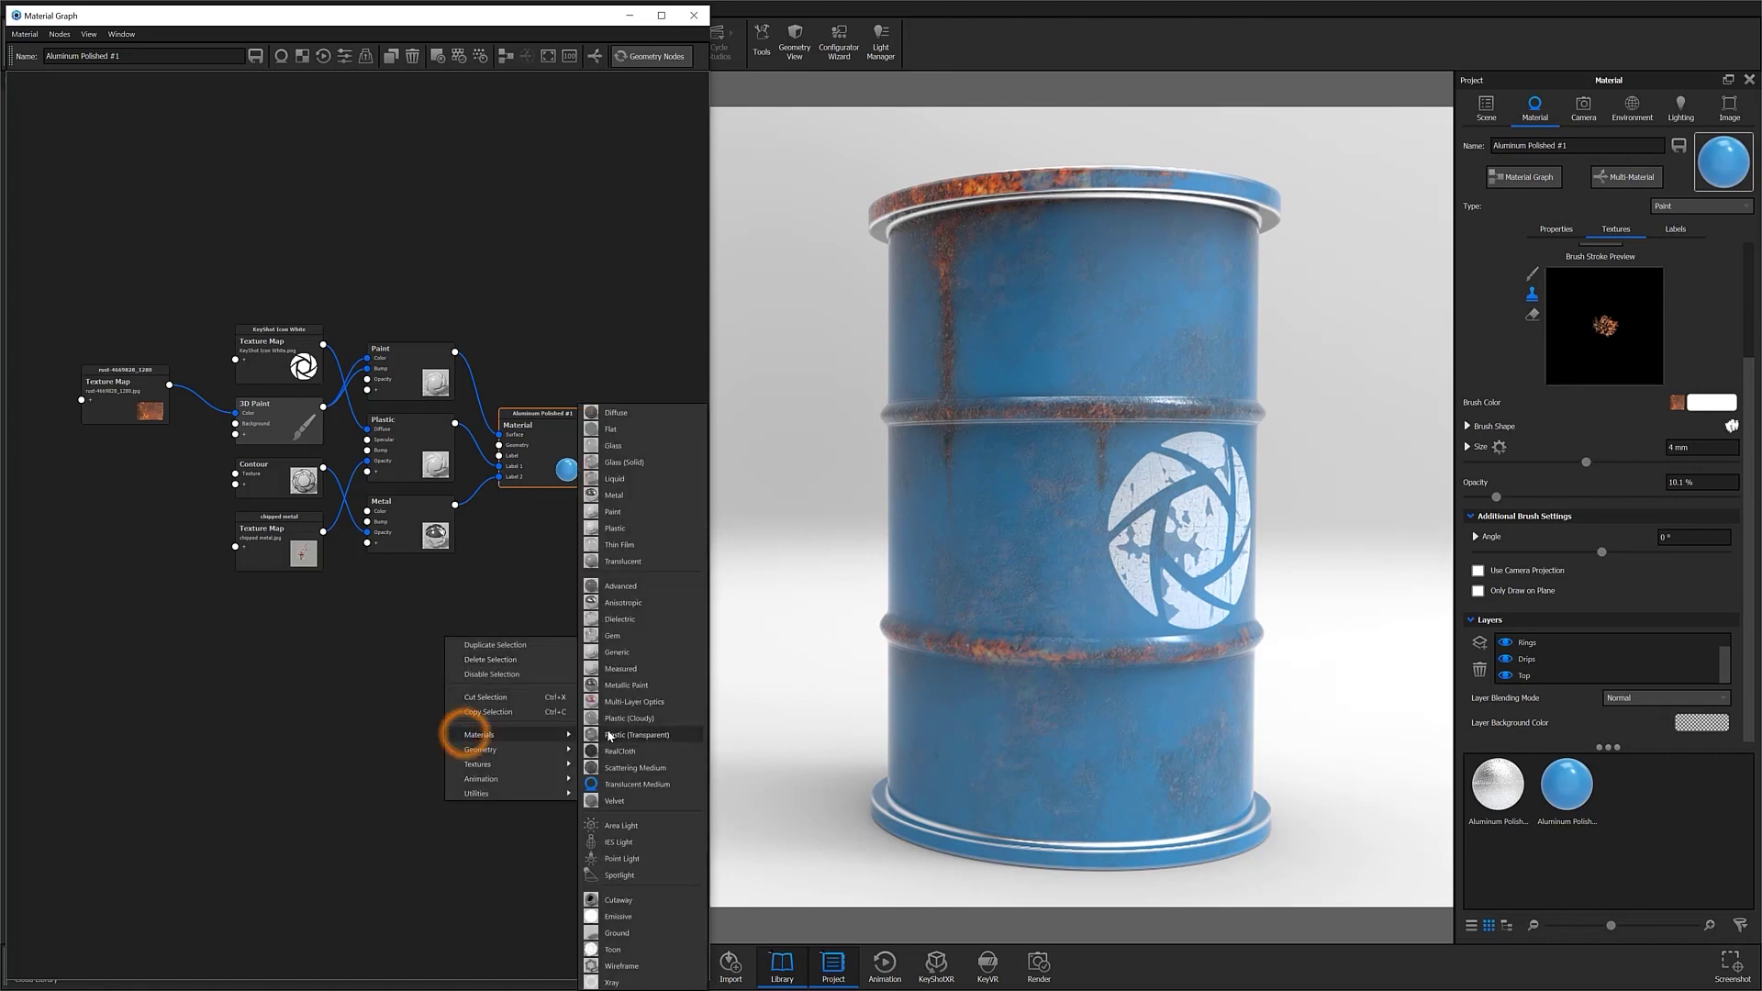
pyautogui.click(614, 494)
pyautogui.click(456, 660)
pyautogui.moveTo(457, 601); pyautogui.dragTo(500, 458)
# Add a 3D Paint texture node and connect it to the opacity of the new Metal label.
pyautogui.rightClick(334, 776)
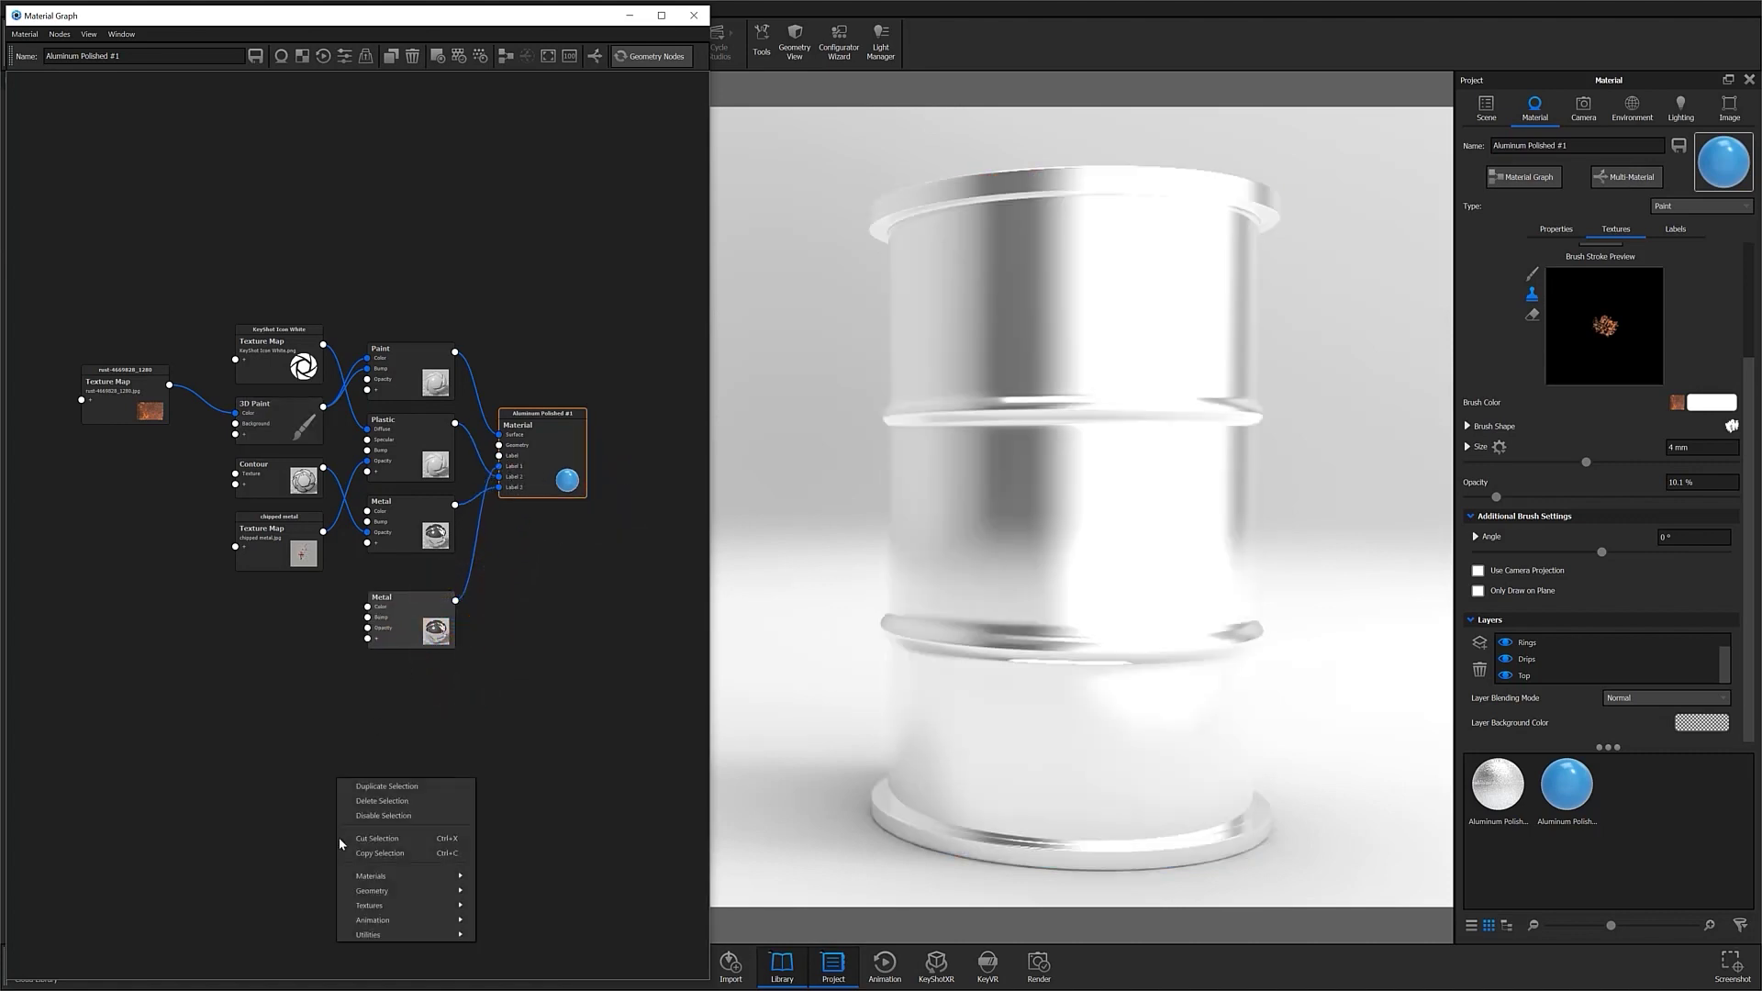
pyautogui.moveTo(349, 905)
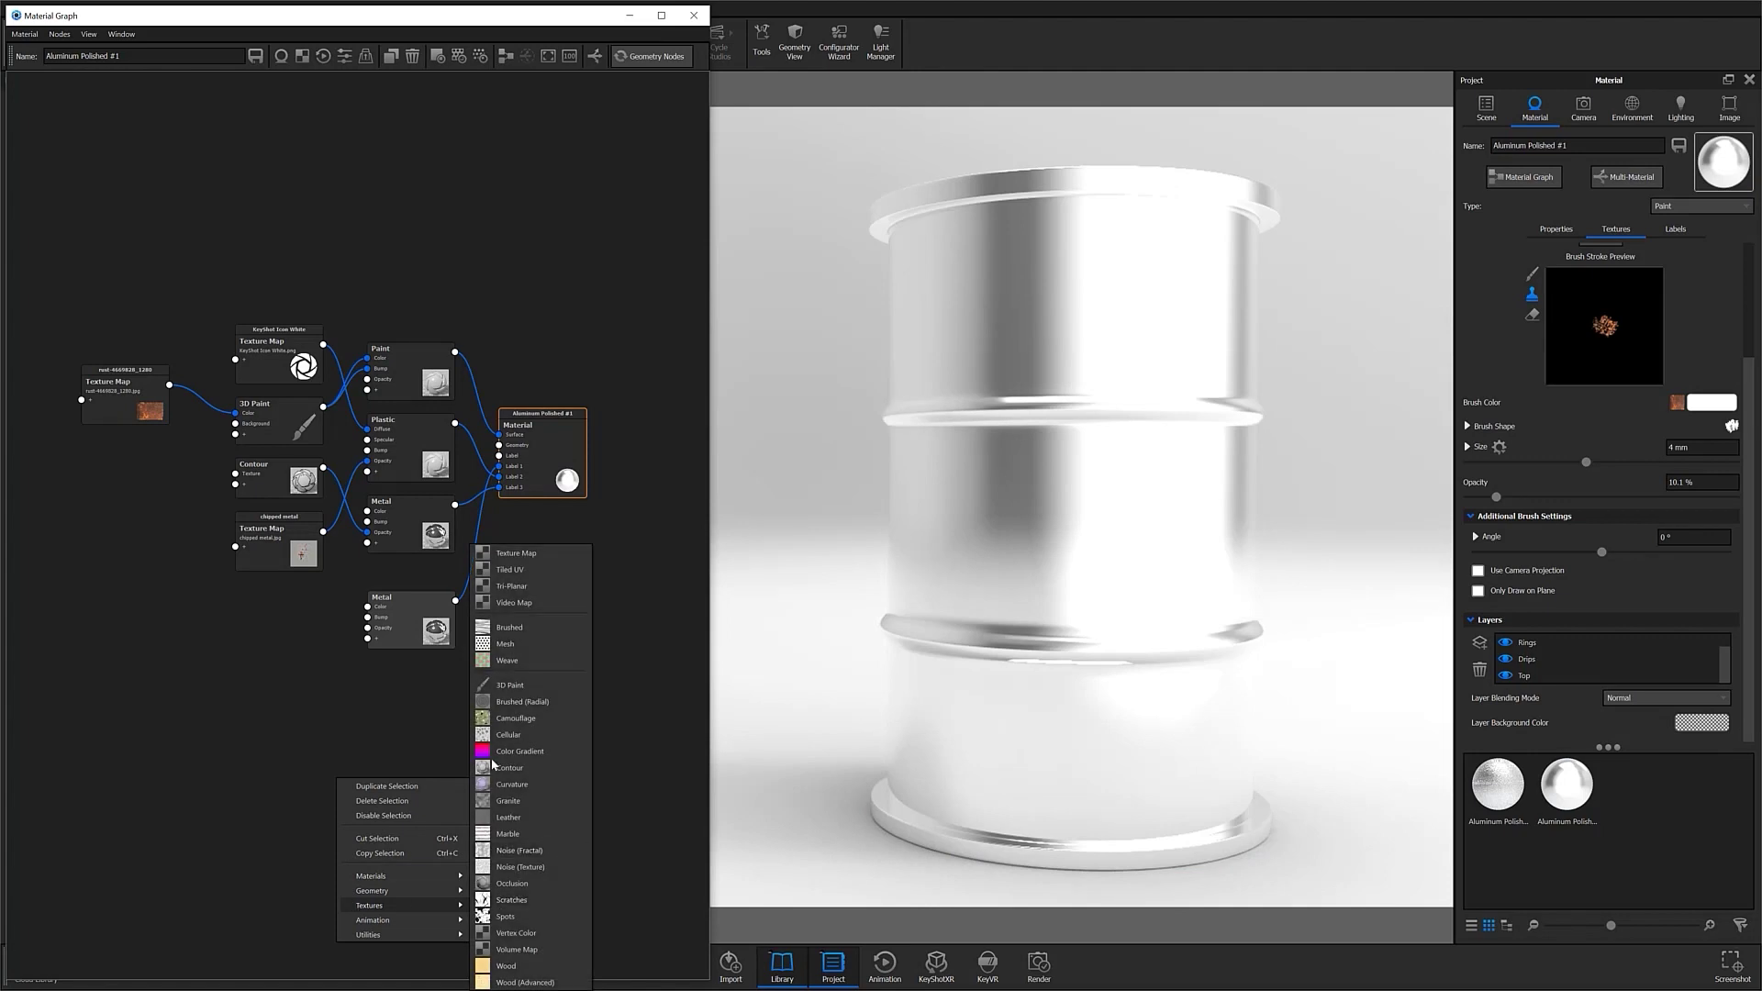
pyautogui.click(493, 686)
pyautogui.moveTo(377, 805)
pyautogui.mouseDown()
pyautogui.moveTo(266, 633)
pyautogui.moveTo(368, 628)
pyautogui.mouseUp()
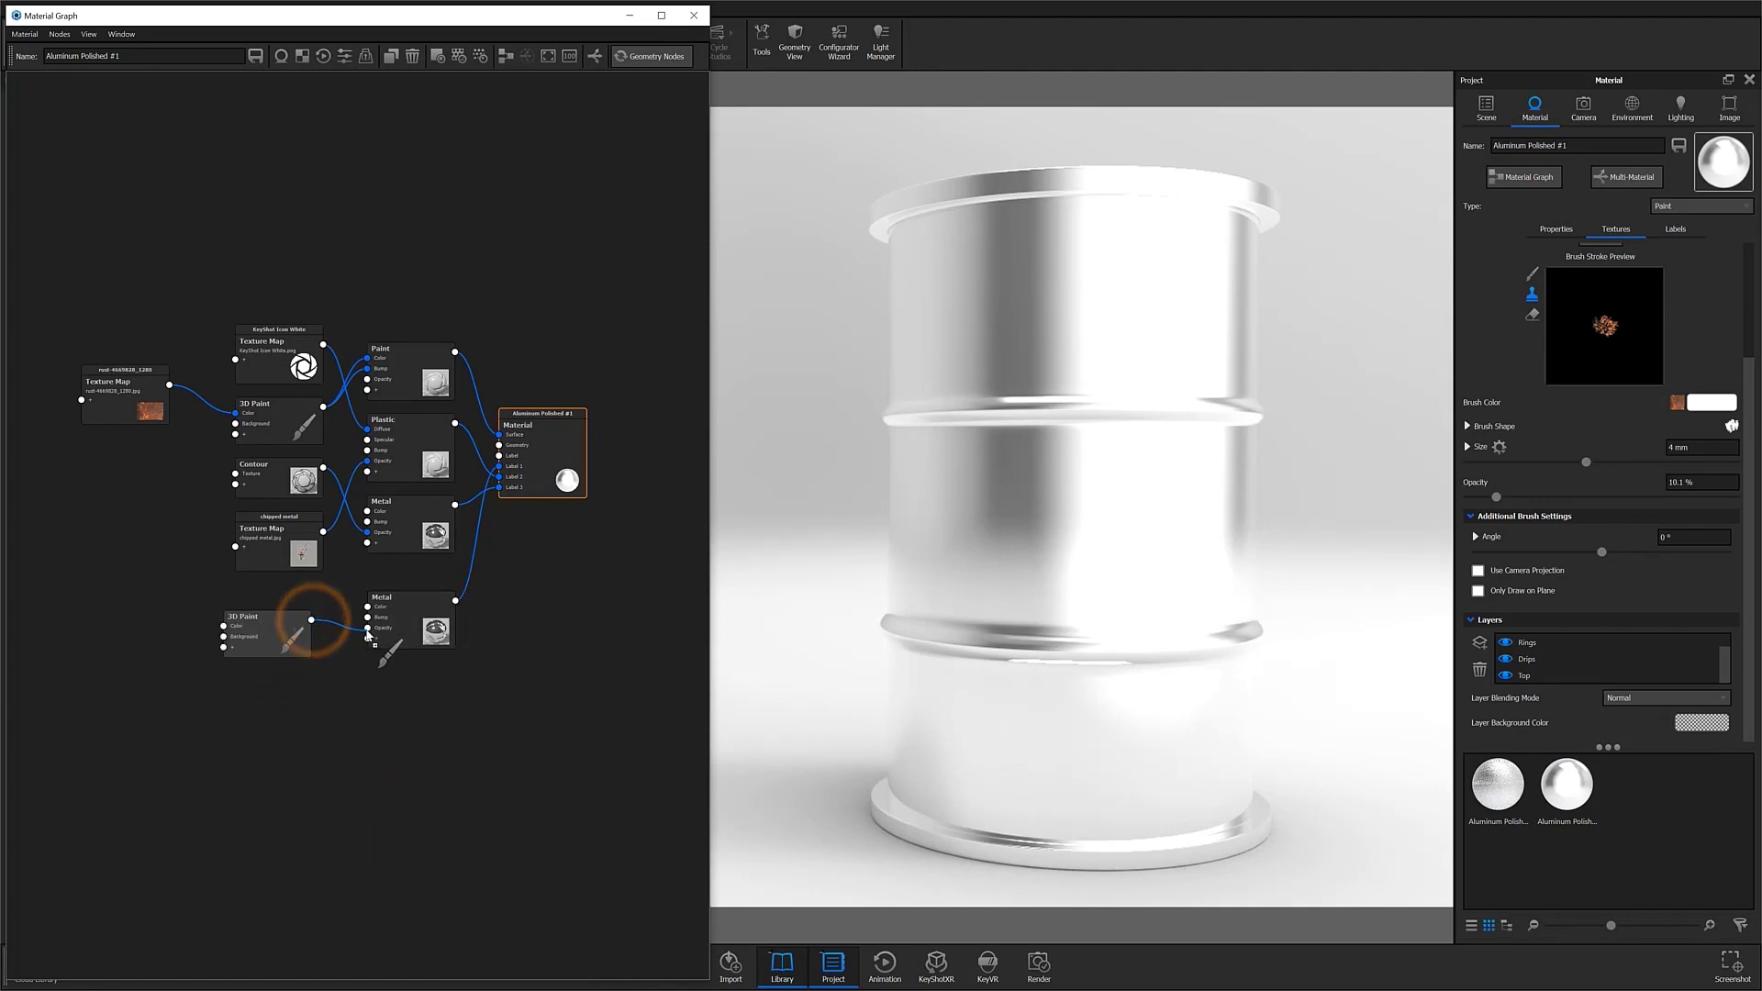
# In the new Metal label's 3D Paint opacity texture, load Chip Brush.png as the brush shape.
pyautogui.click(1675, 228)
pyautogui.click(1583, 254)
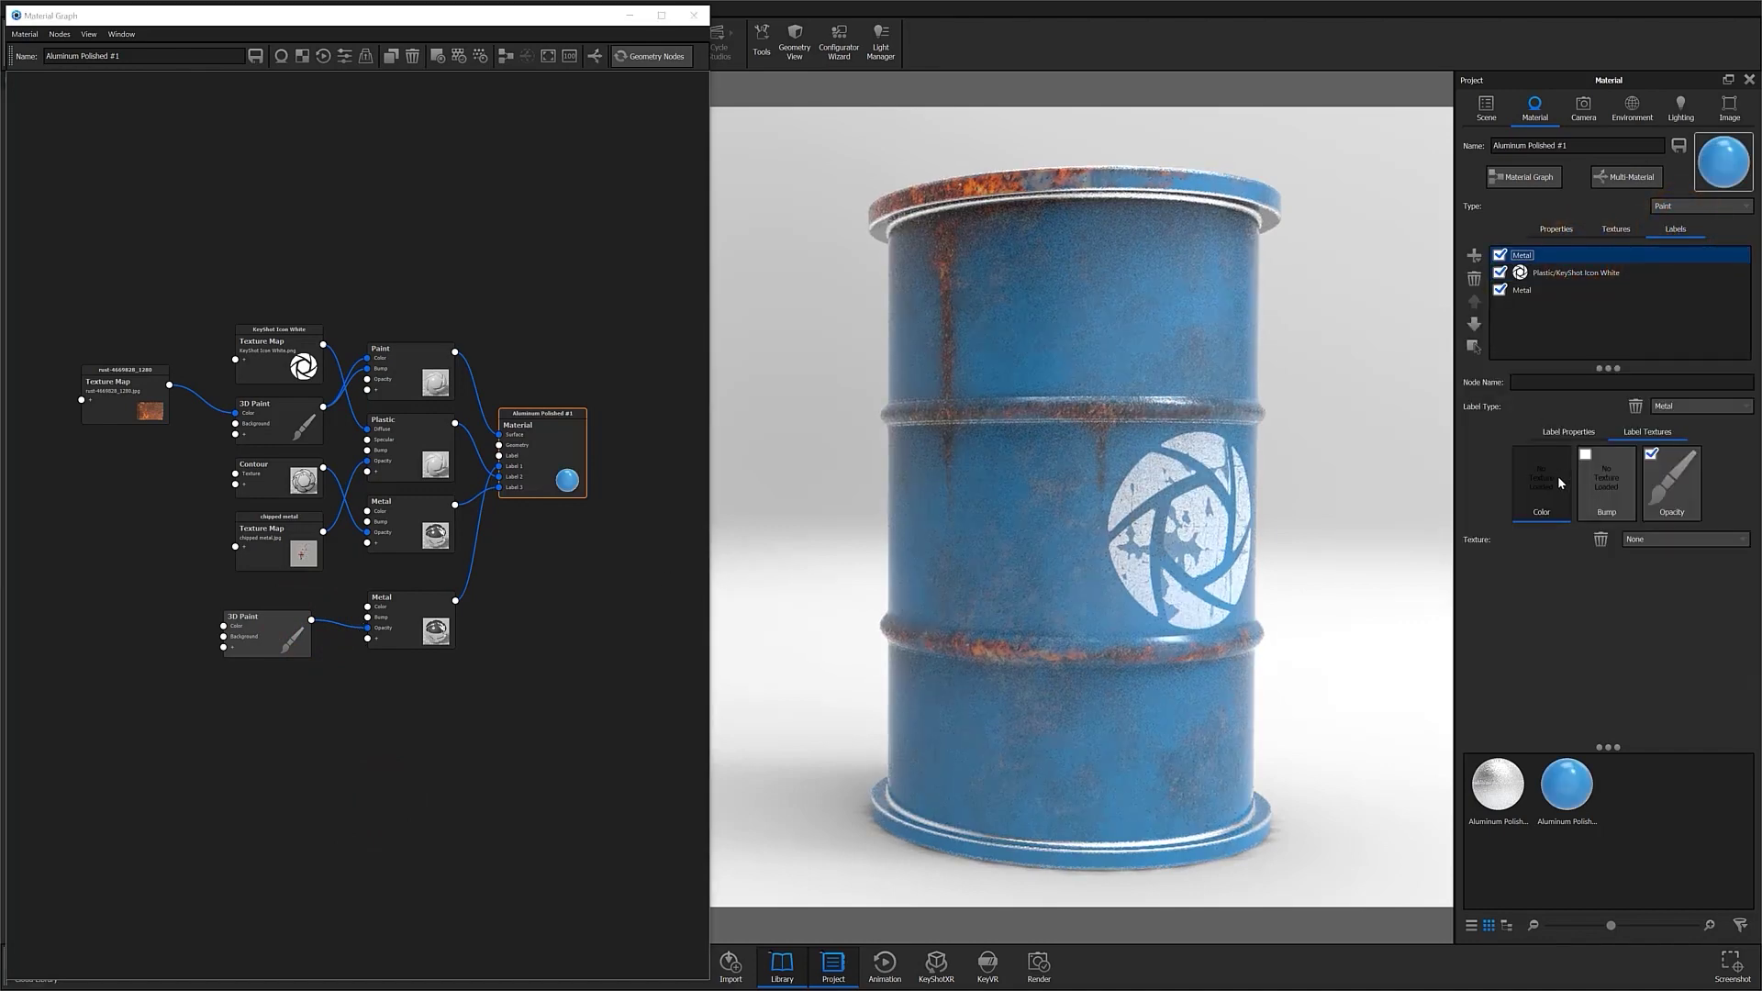
pyautogui.click(1554, 289)
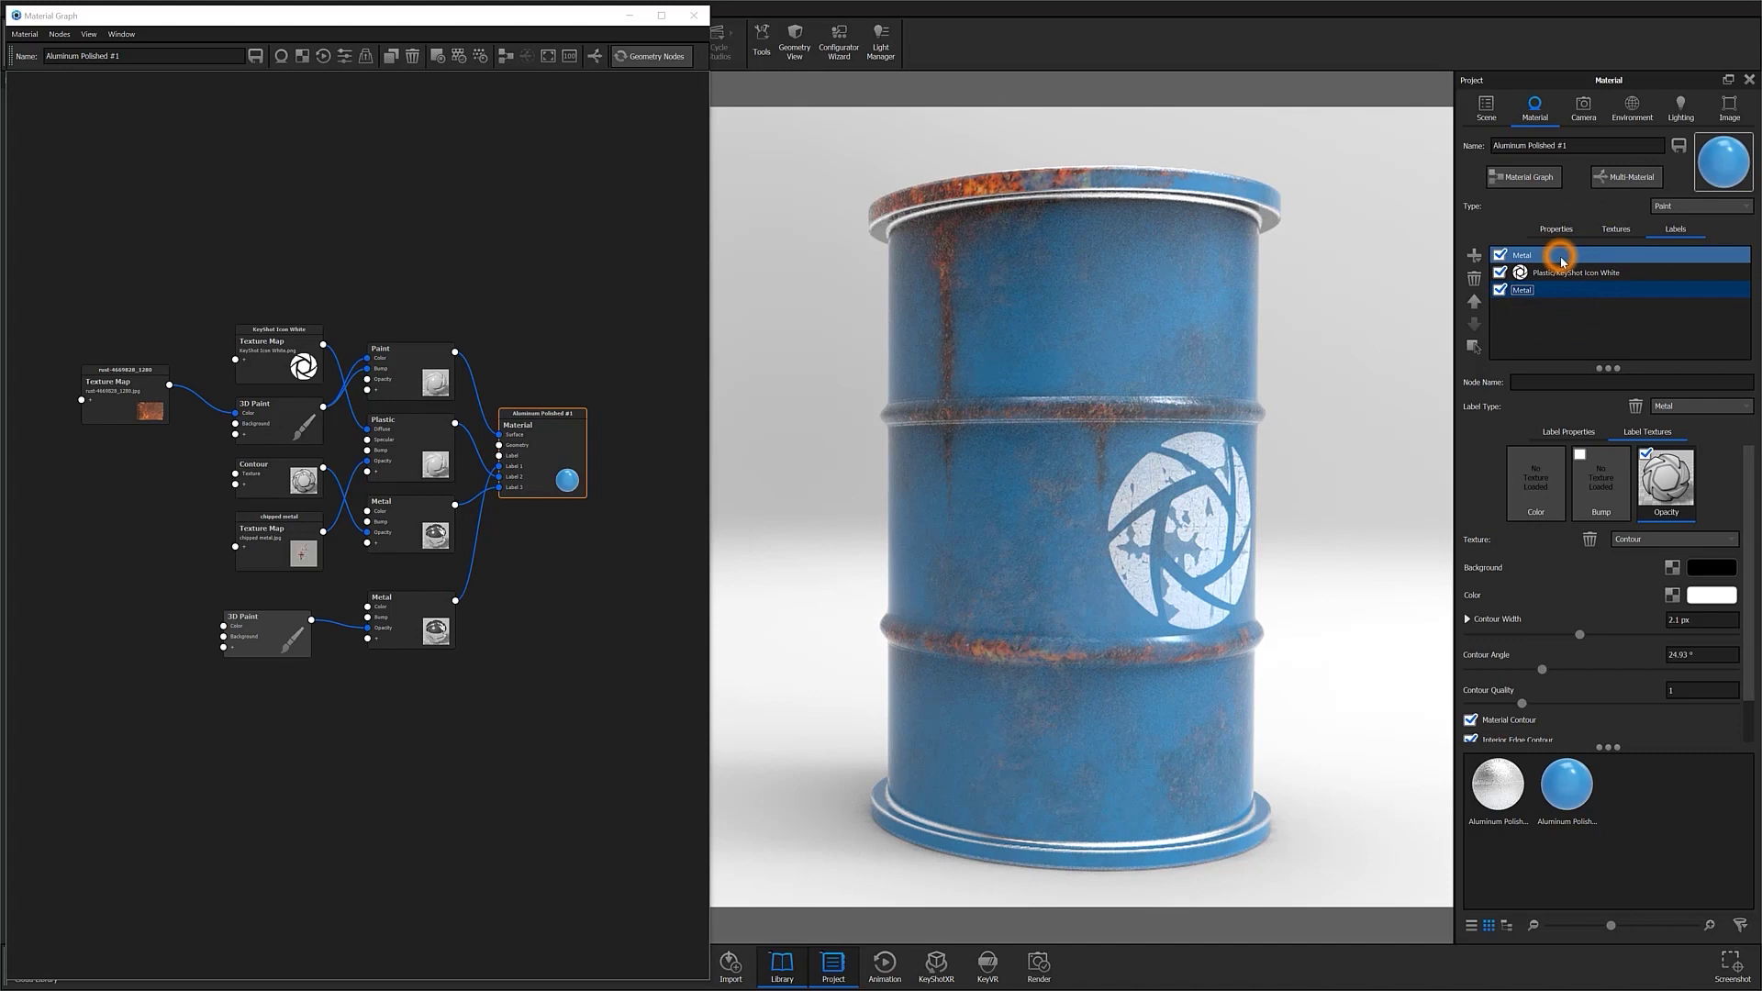
pyautogui.click(1560, 255)
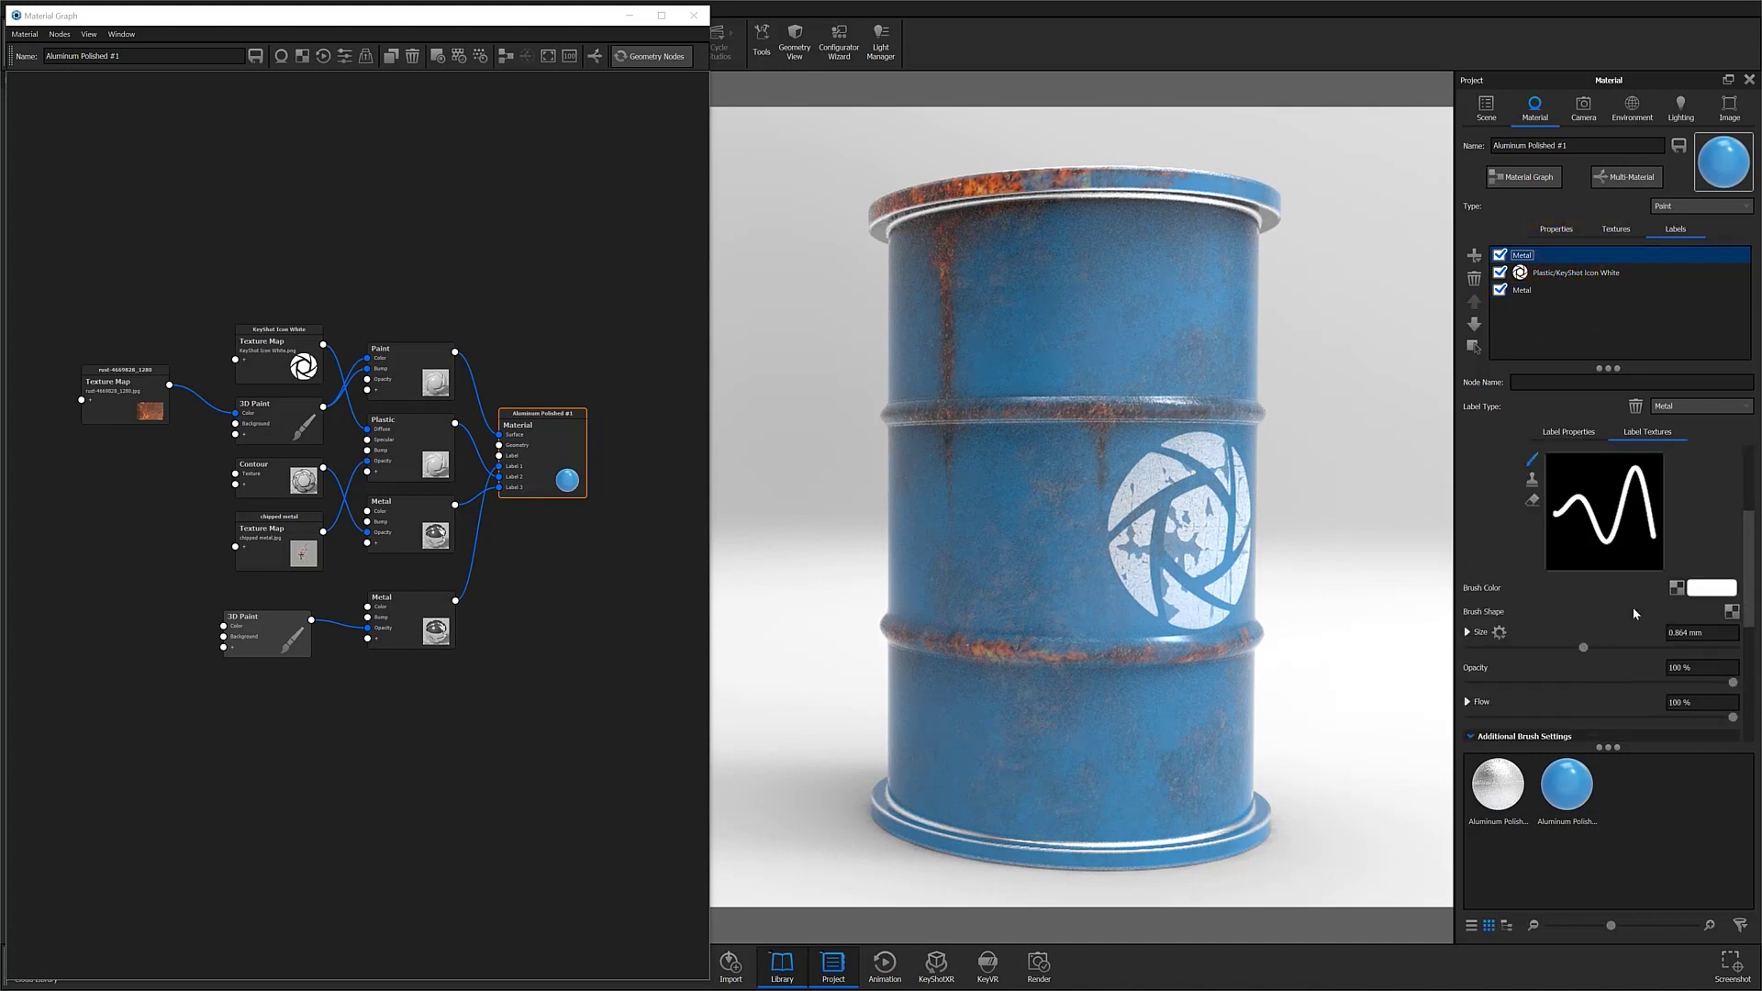
pyautogui.click(1731, 612)
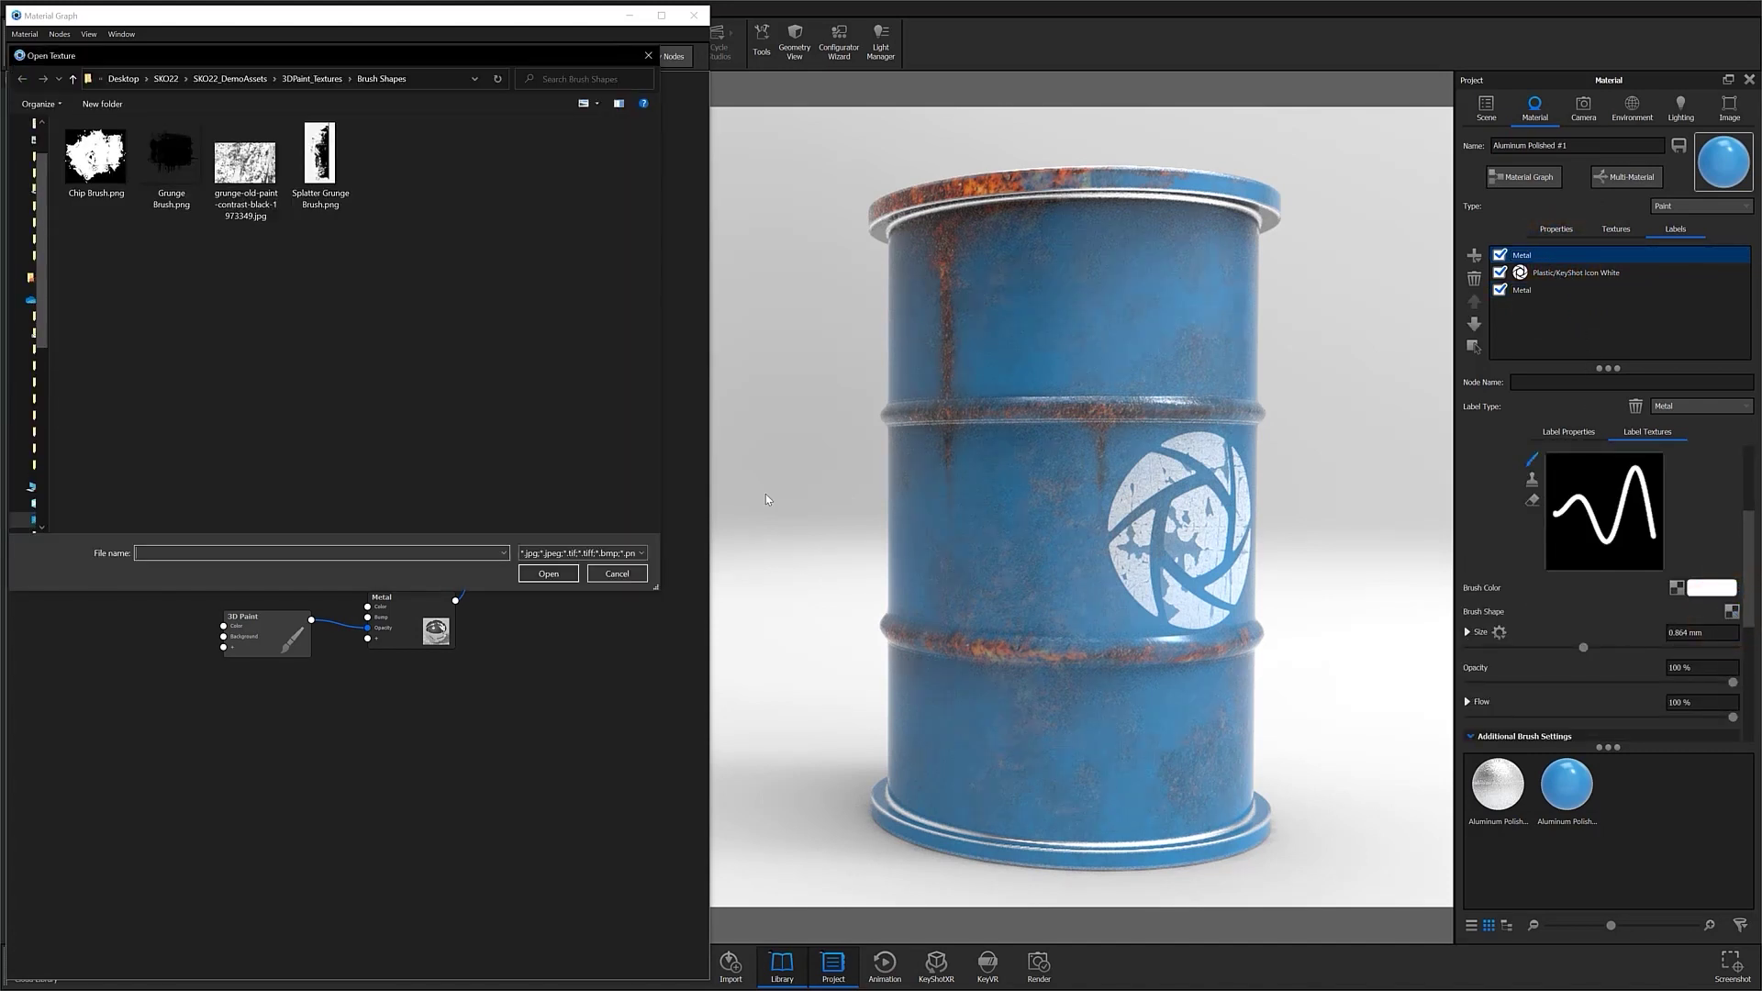
pyautogui.click(95, 158)
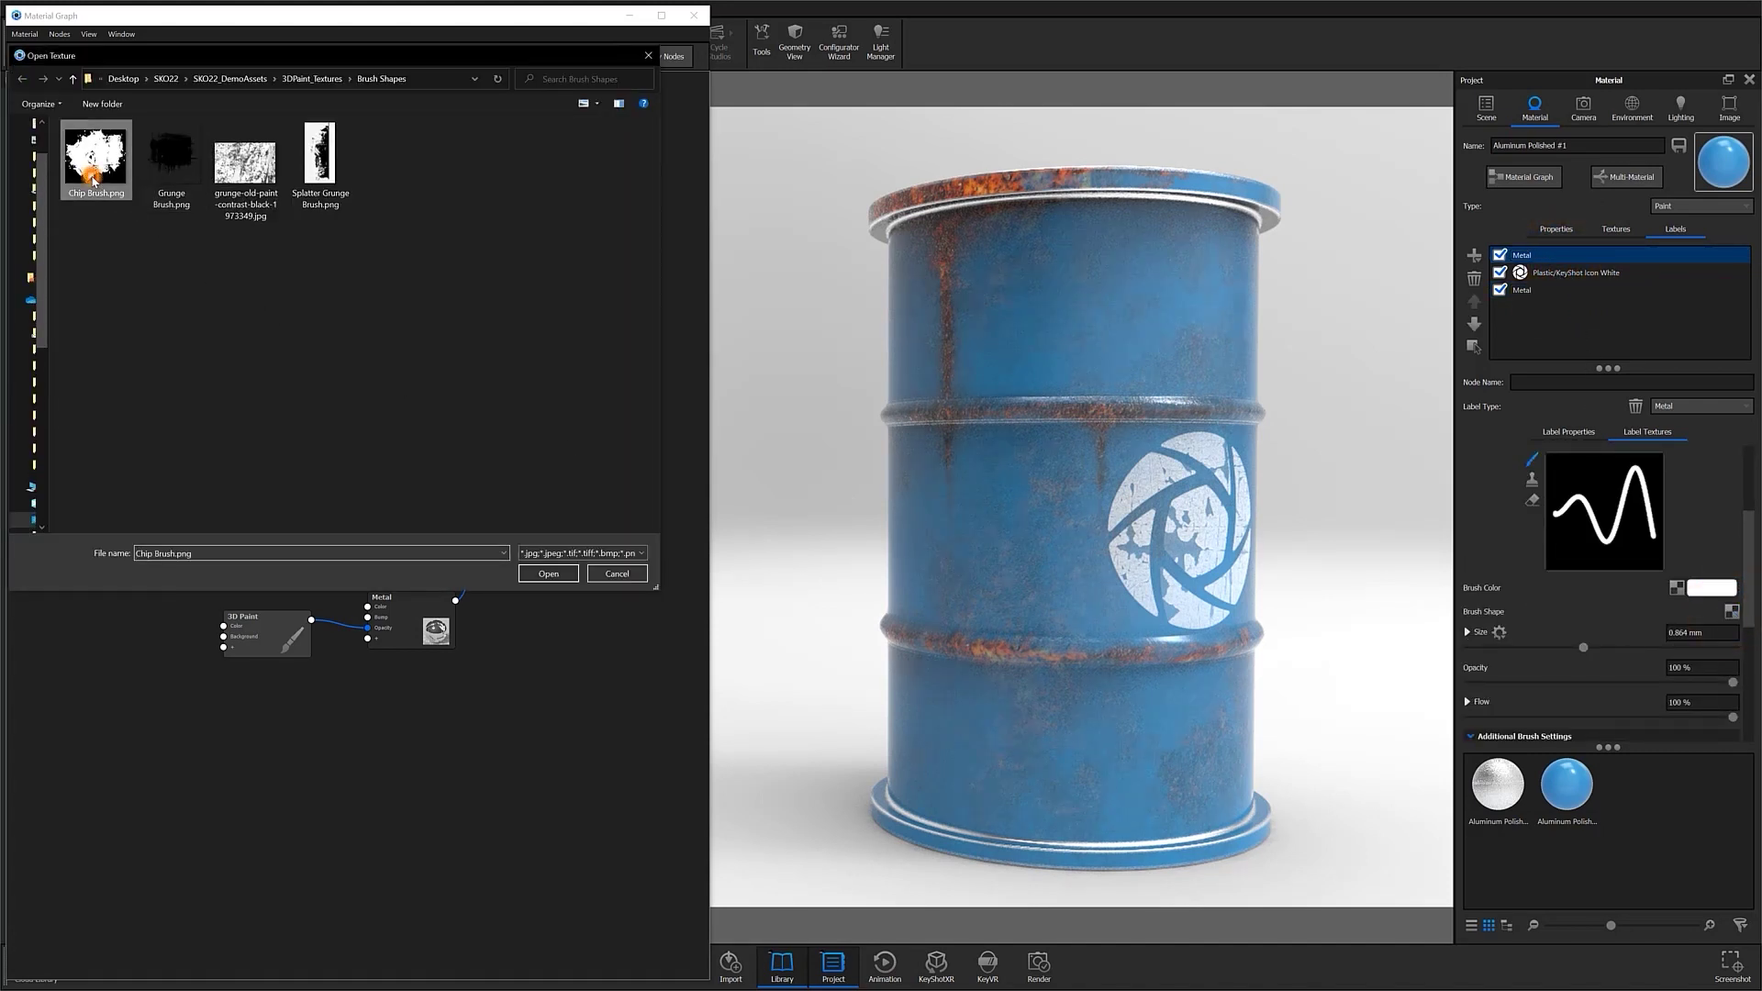
pyautogui.click(548, 572)
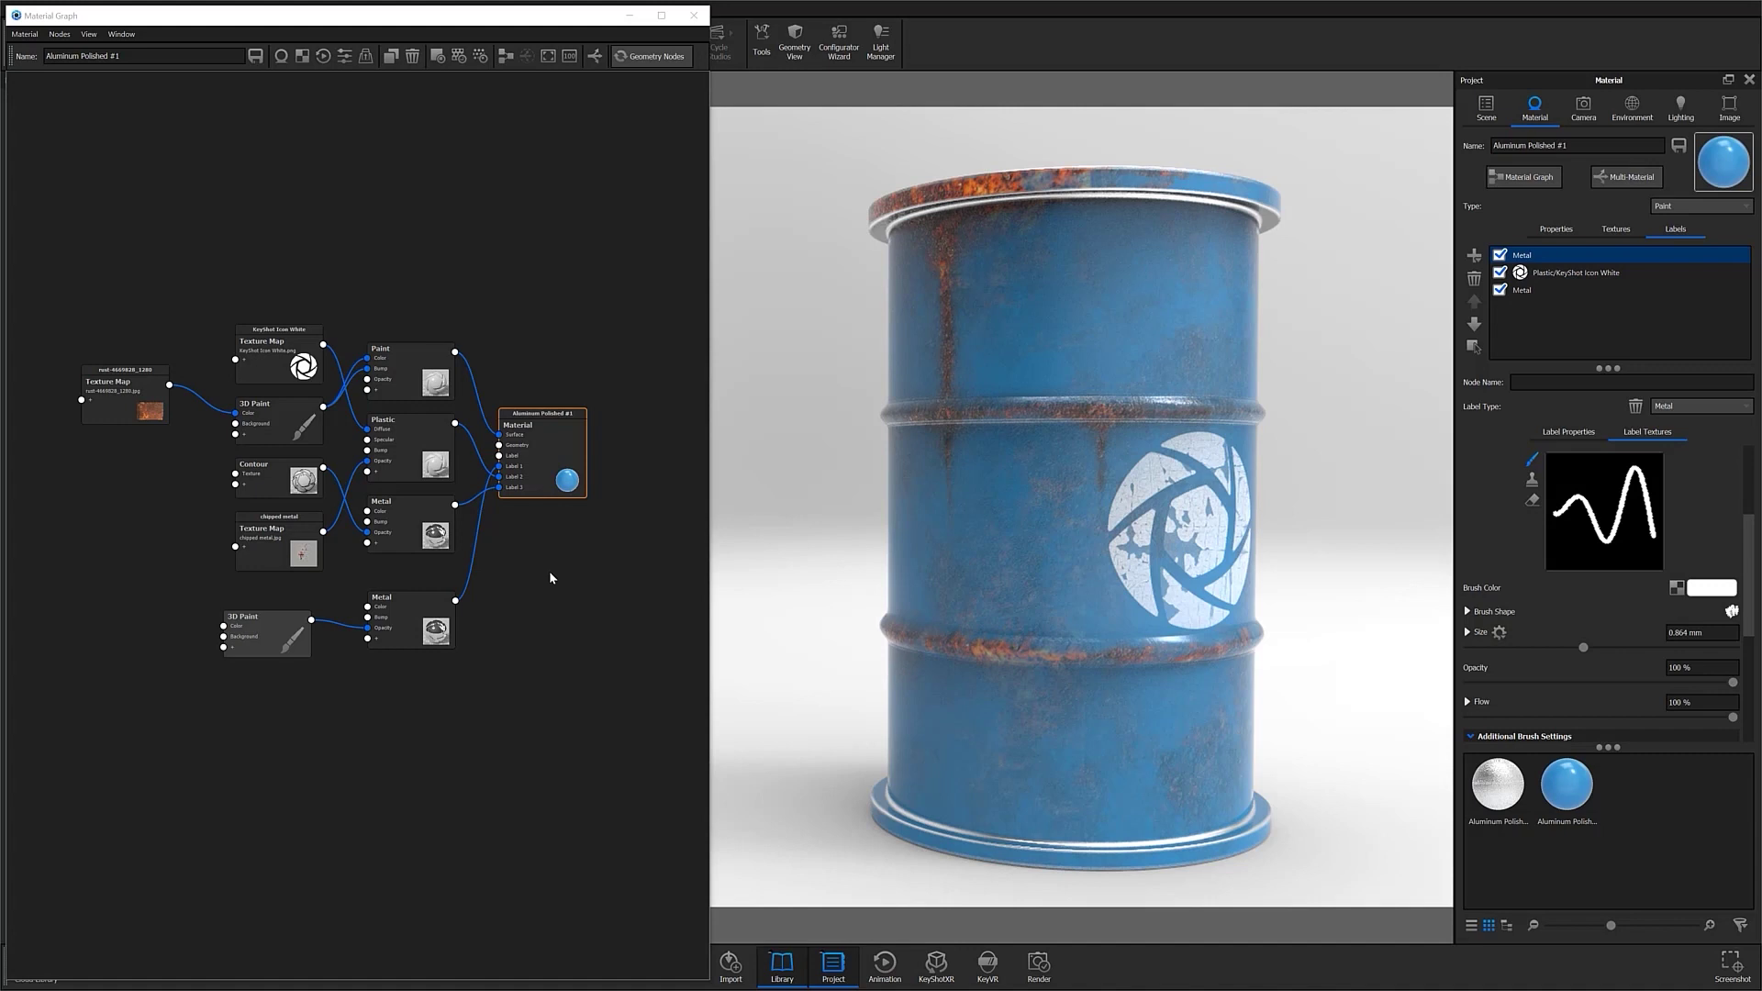
# Start painting on the label with the Stamp tool and set the brush size to 4 mm.
pyautogui.scroll(3, 1620, 640)
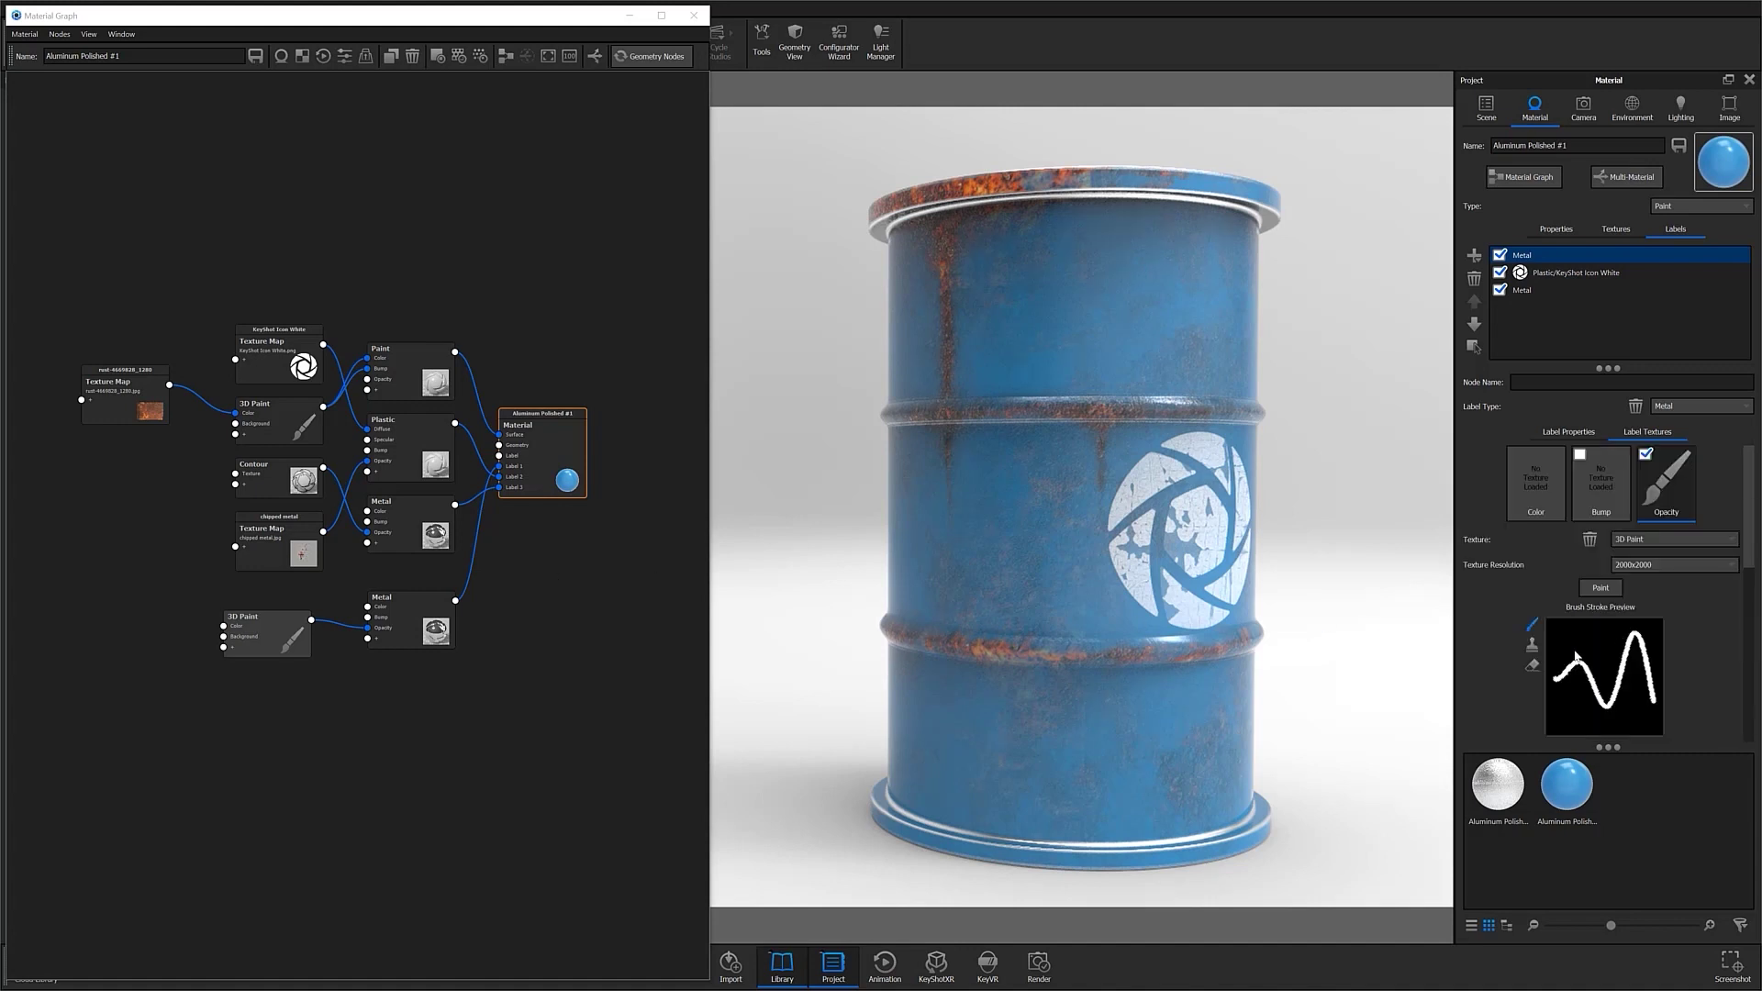
pyautogui.click(1600, 588)
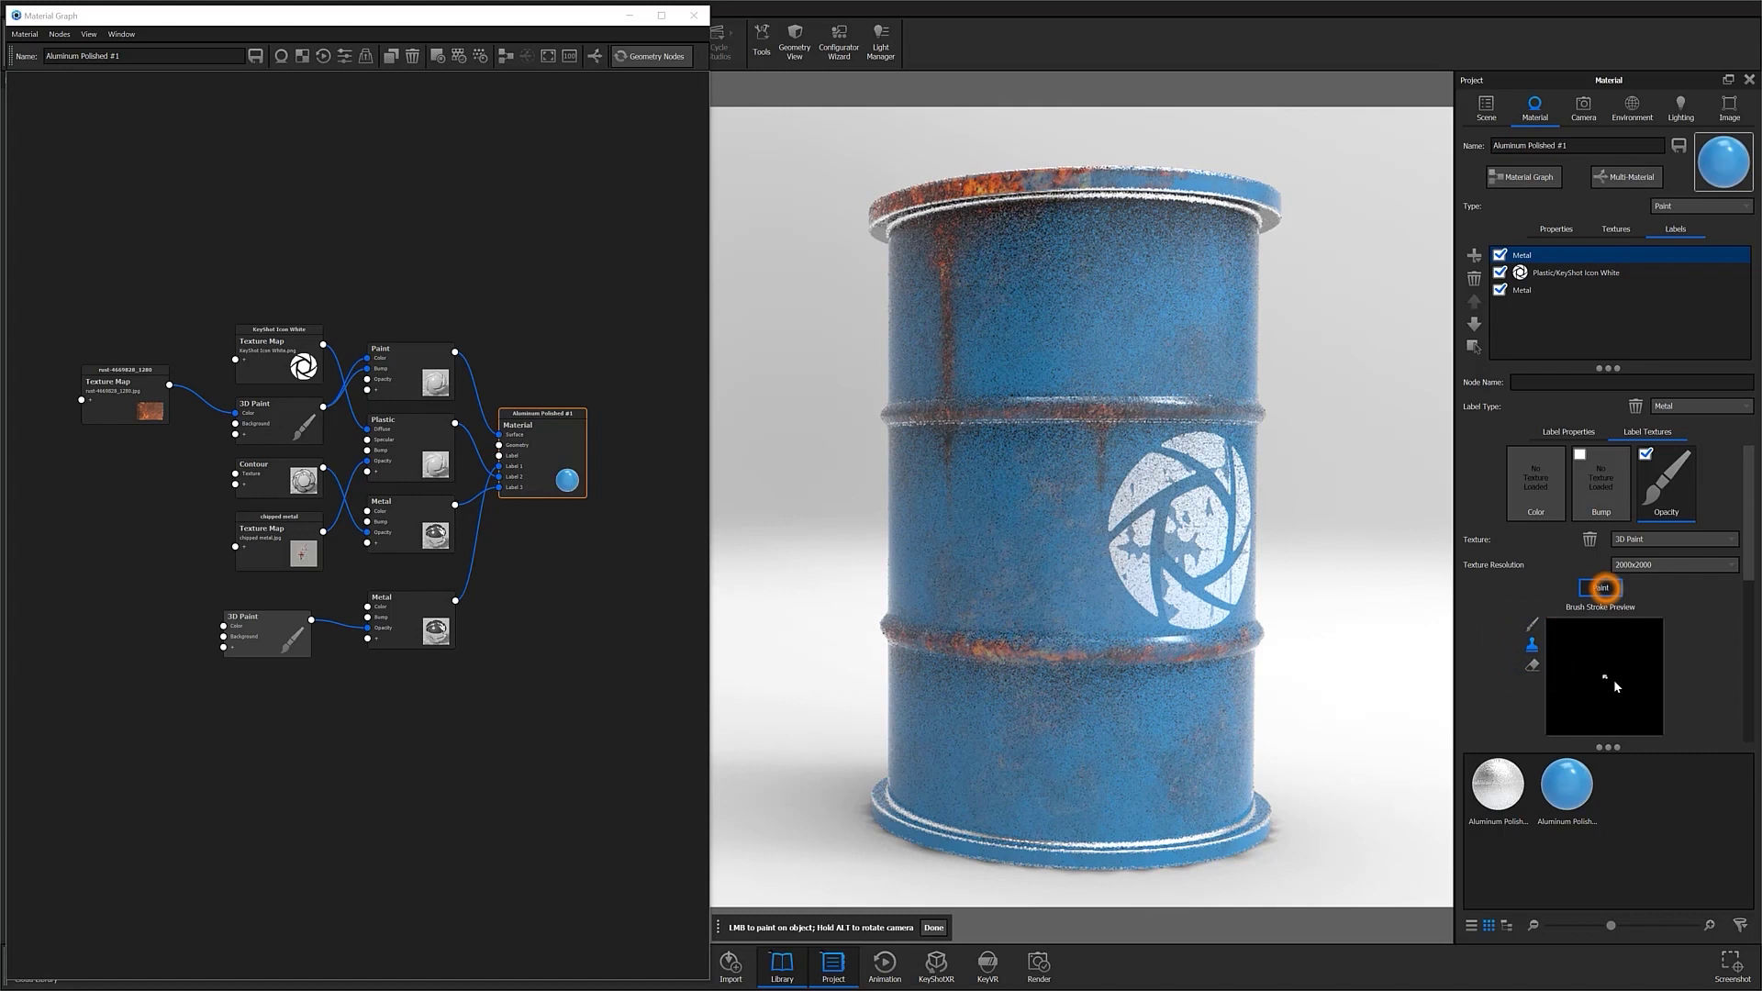
pyautogui.scroll(-3, 1605, 674)
pyautogui.click(1720, 579)
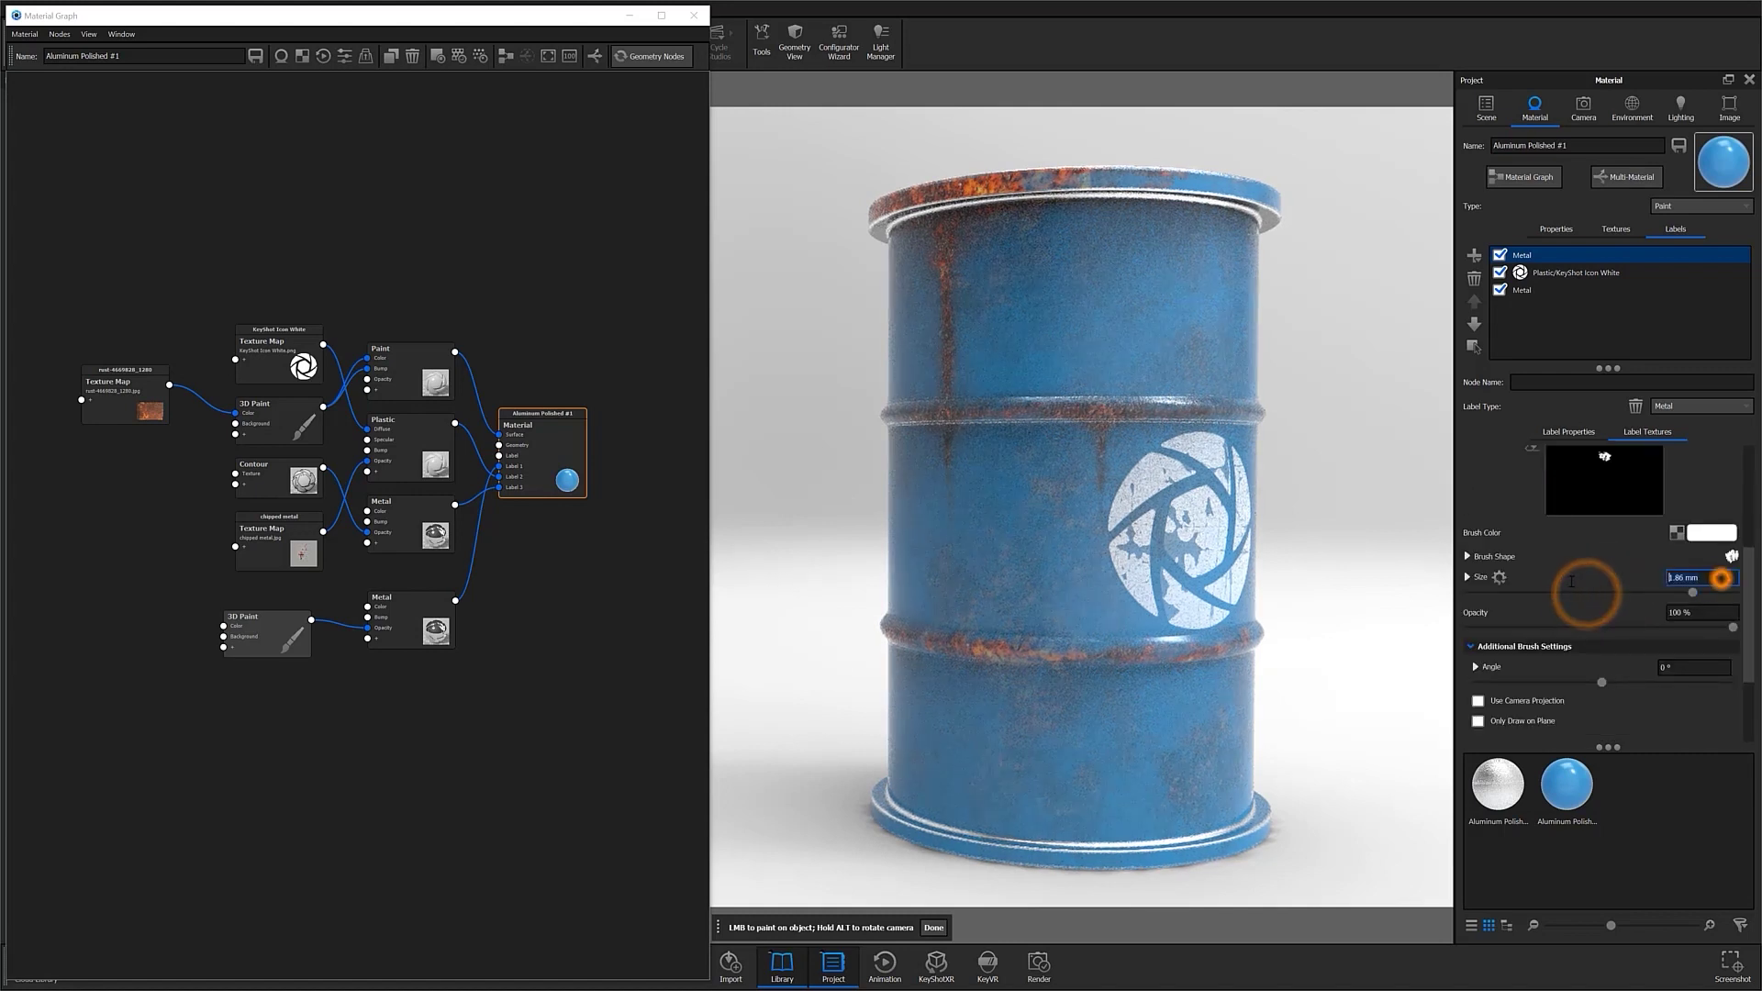
pyautogui.write('4')
pyautogui.press('Return')
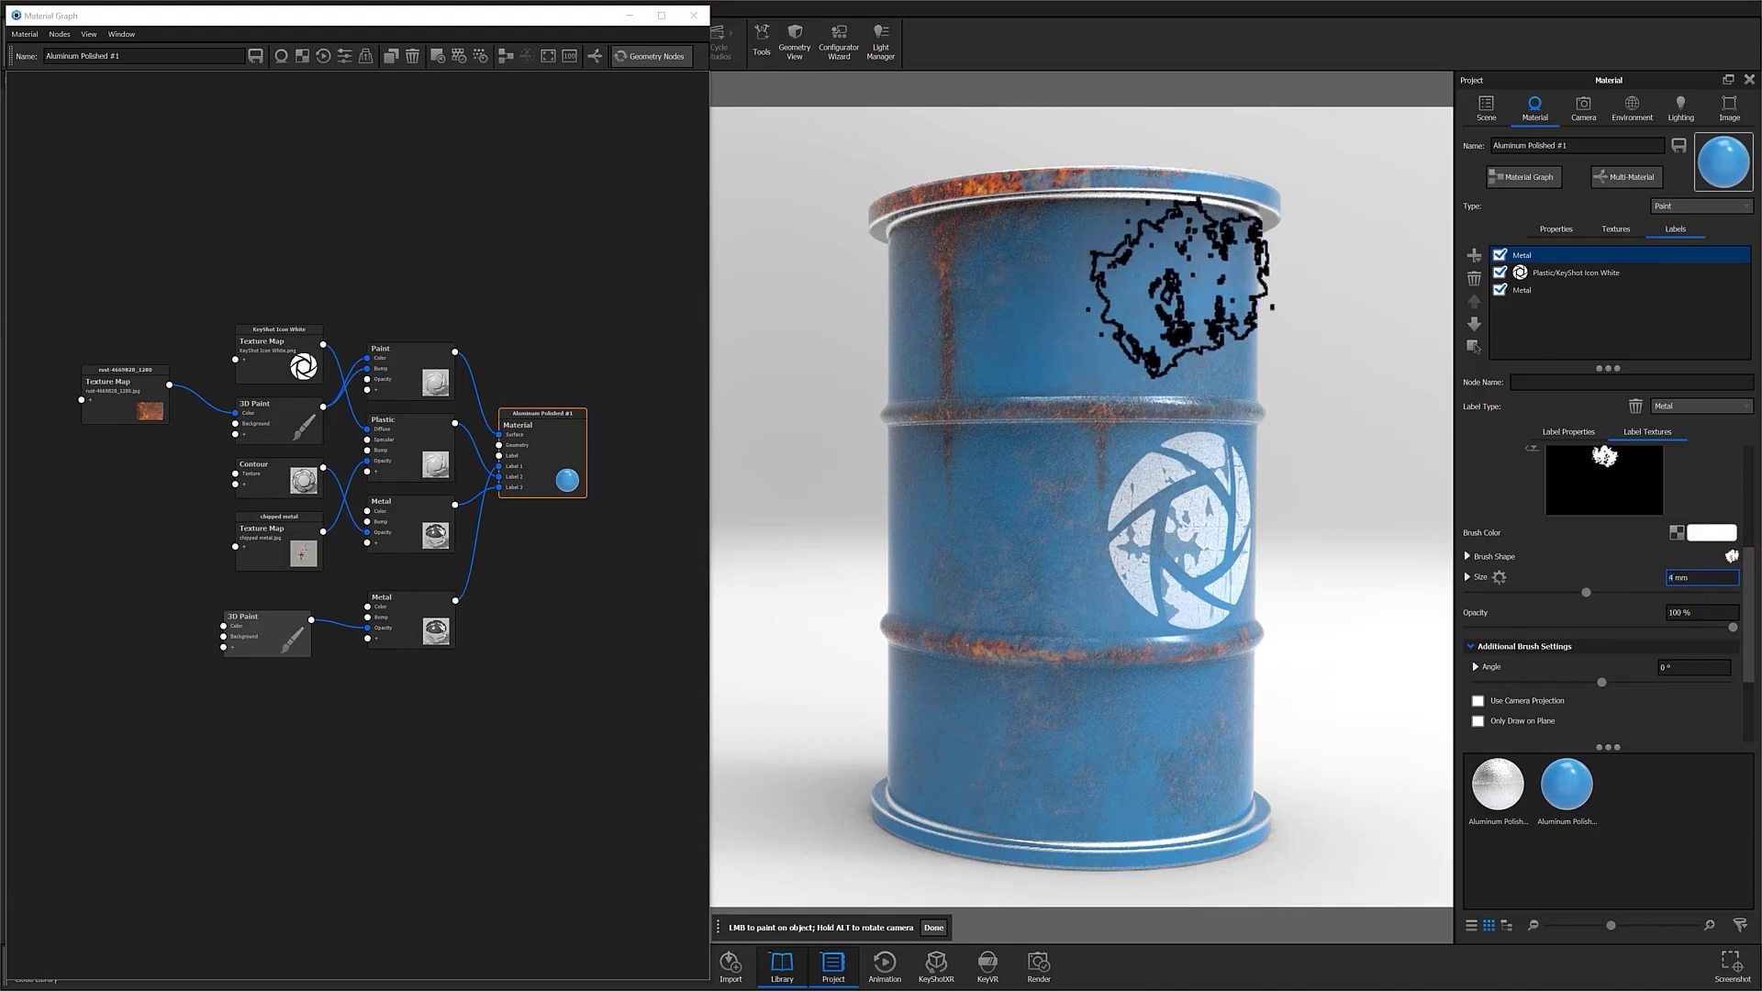
# Try stamping 4 mm metal chip patches at 100% opacity across the front of the barrel.
pyautogui.click(1179, 292)
pyautogui.click(982, 363)
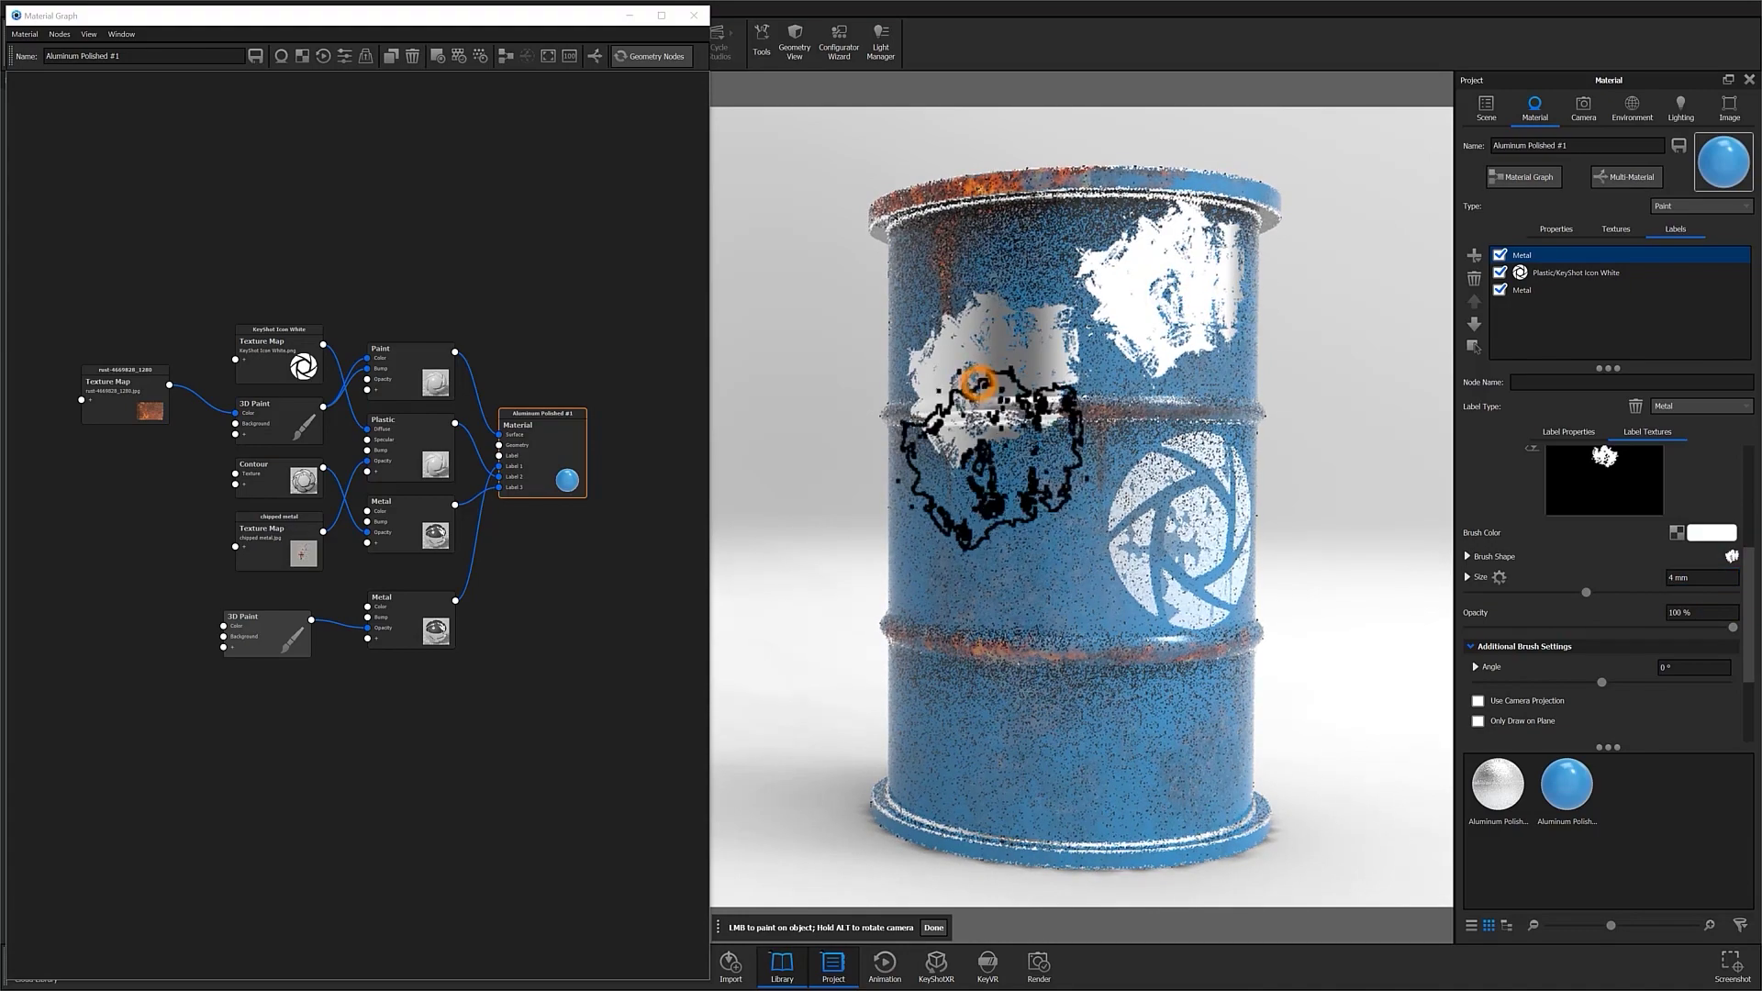
pyautogui.click(1044, 562)
pyautogui.click(1155, 466)
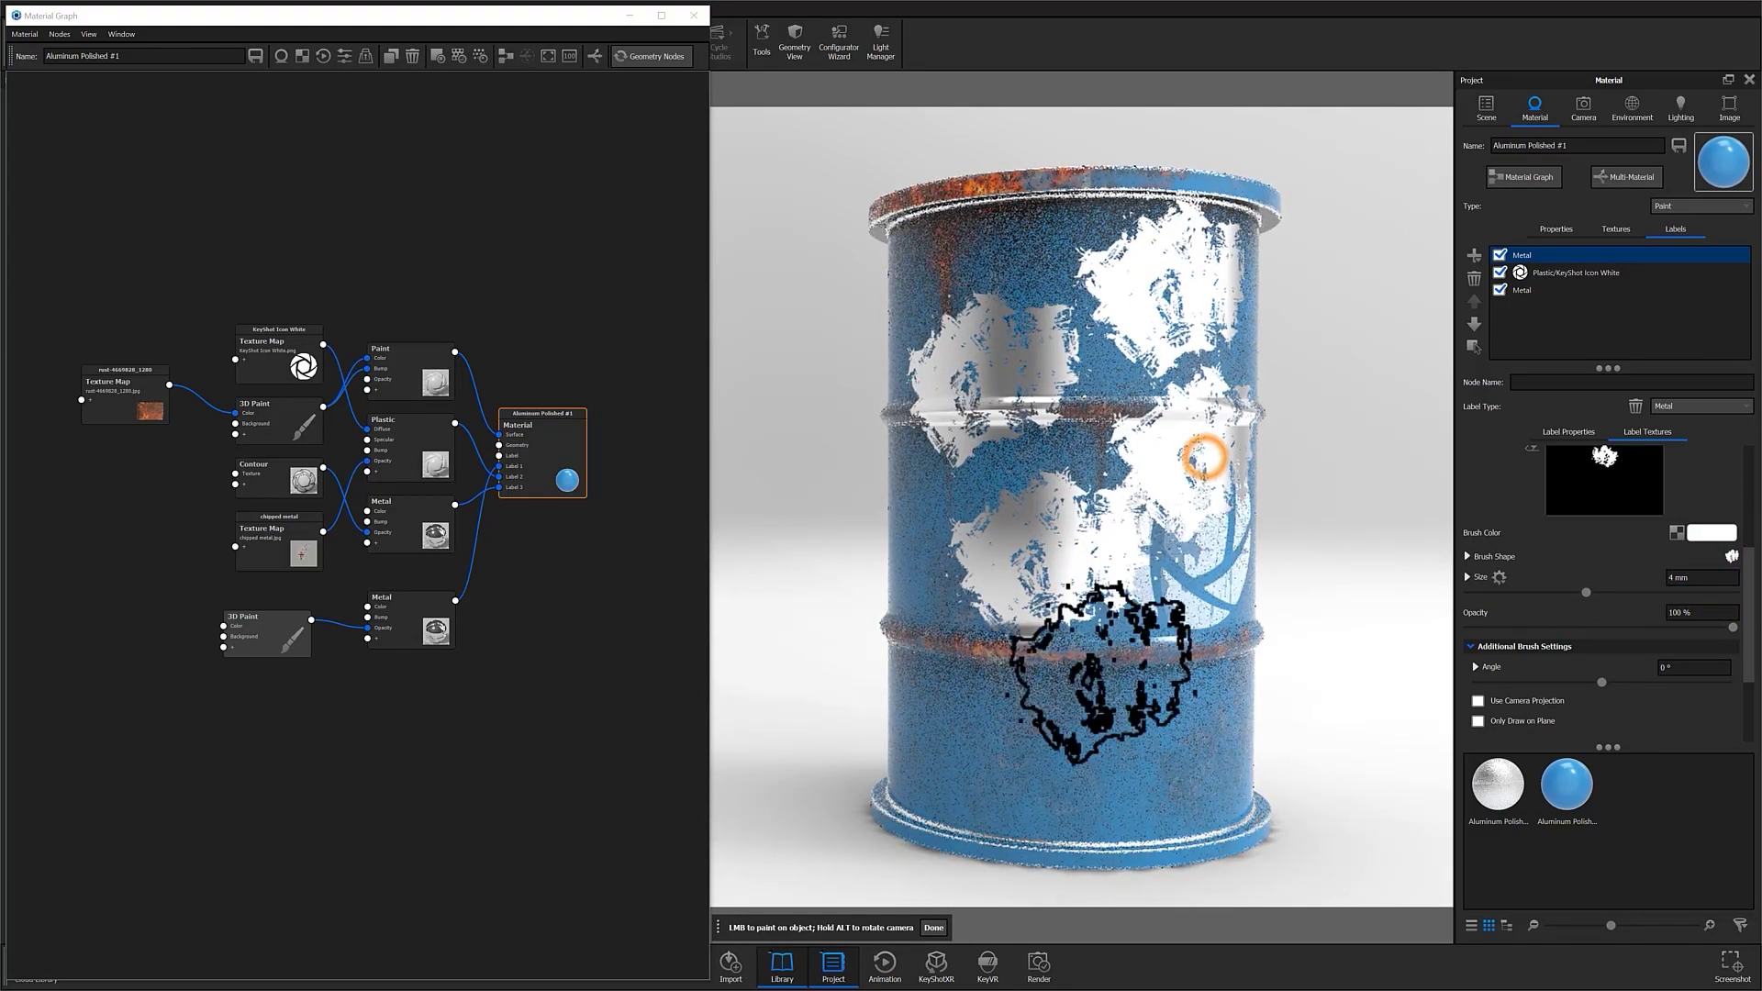
pyautogui.click(925, 633)
pyautogui.click(1140, 712)
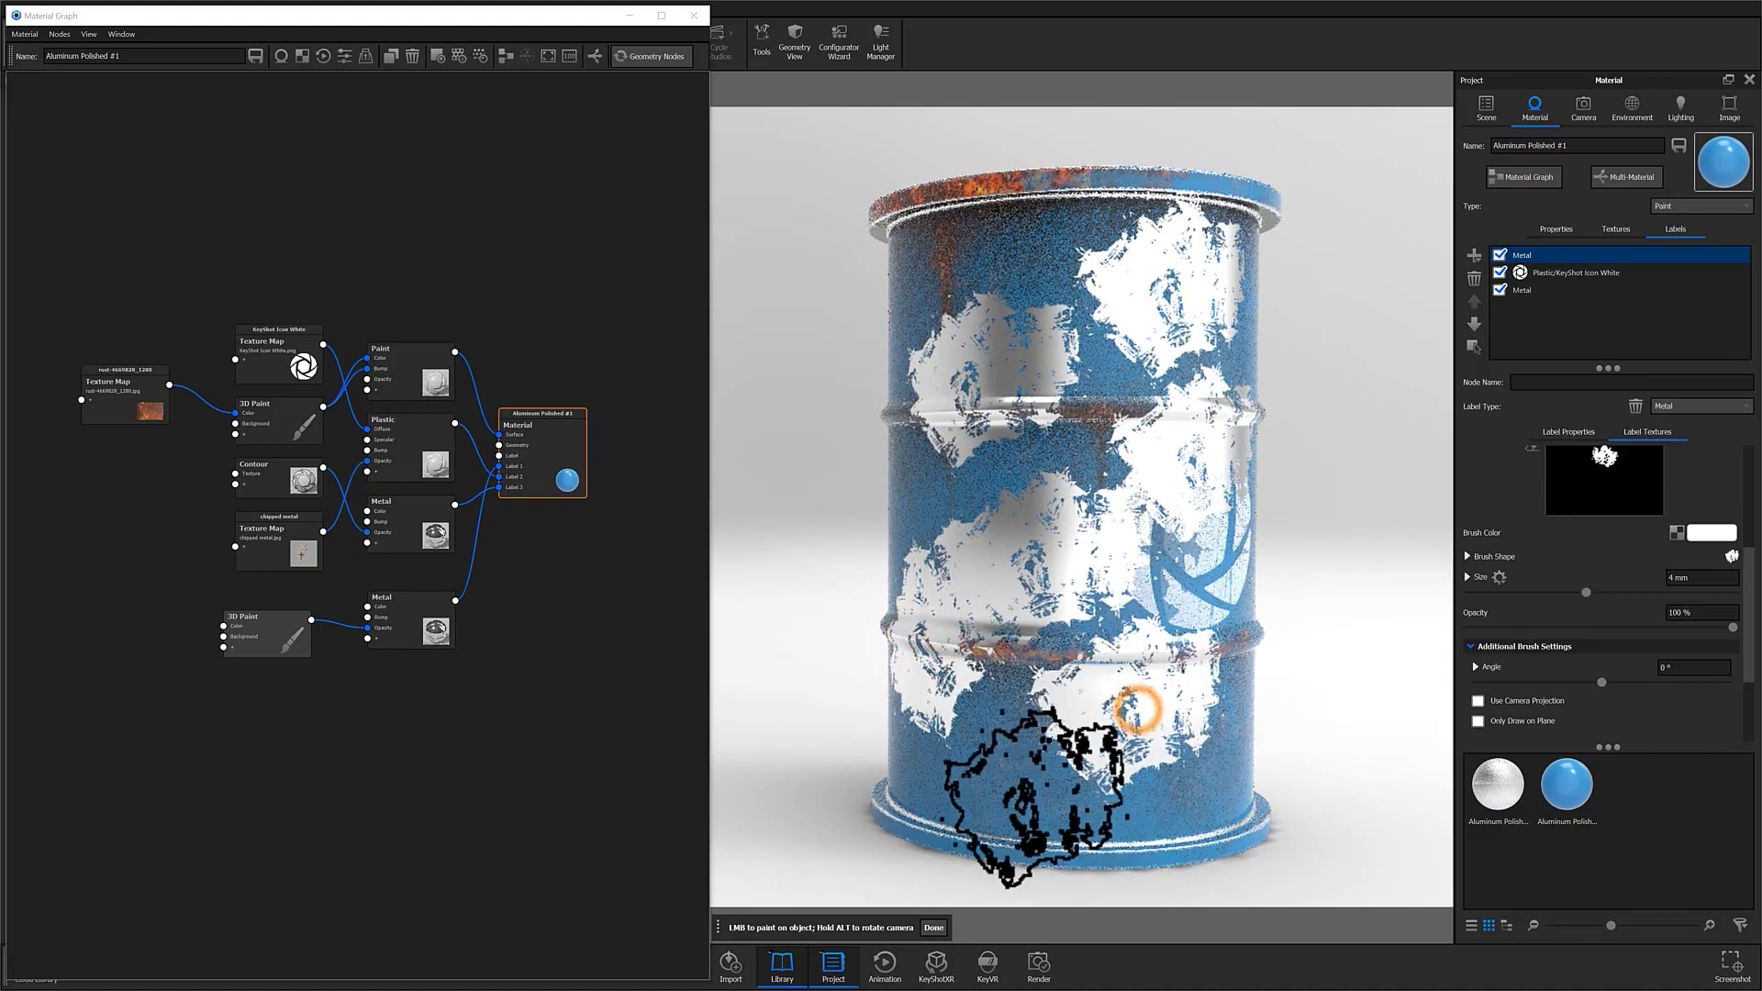
pyautogui.click(1010, 783)
# Lower the stamp opacity to 19.9% and stamp faint overlapping metal patches around the barrel body.
pyautogui.moveTo(1732, 627); pyautogui.dragTo(1521, 626)
pyautogui.keyDown('alt'); pyautogui.moveTo(974, 518); pyautogui.dragTo(1007, 642); pyautogui.keyUp('alt')
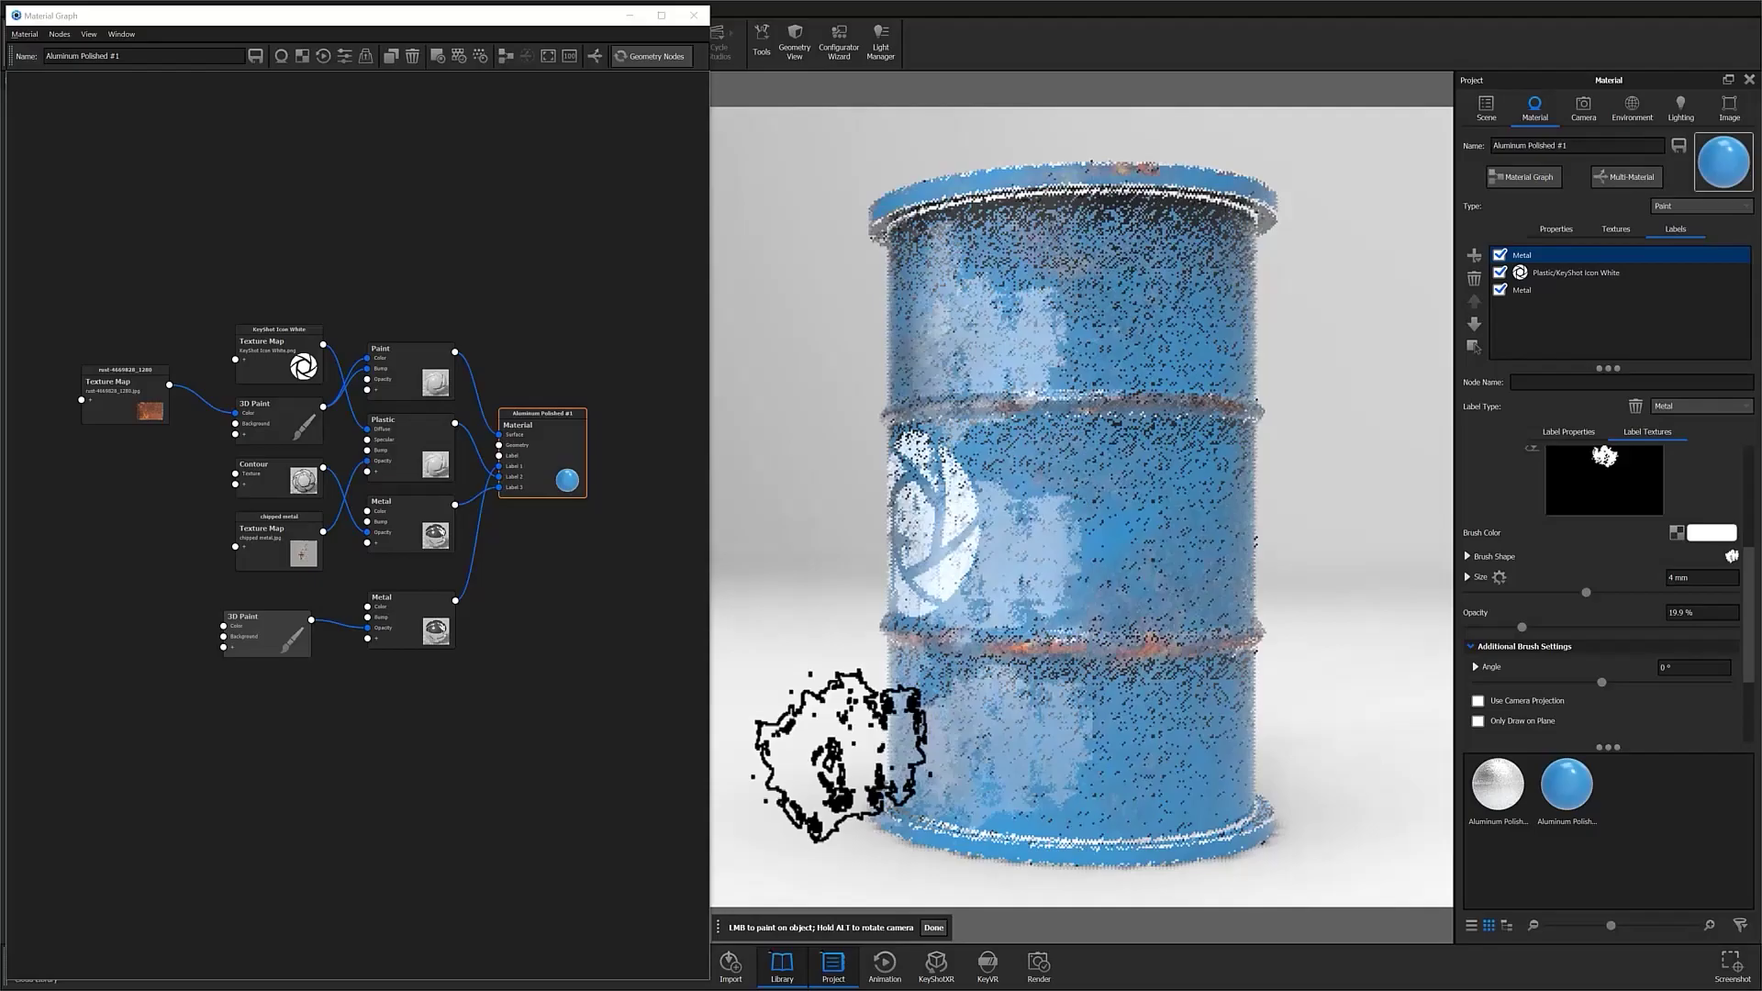
pyautogui.moveTo(840, 752)
pyautogui.keyDown('alt'); pyautogui.mouseDown()
pyautogui.moveTo(1022, 294)
pyautogui.moveTo(1141, 334)
pyautogui.moveTo(1081, 728)
pyautogui.moveTo(1046, 615)
pyautogui.moveTo(963, 640)
pyautogui.mouseUp(); pyautogui.keyUp('alt')
# Soften the metal patches around the barrel with the eraser at 1.854 mm size and 19.9% opacity.
pyautogui.moveTo(1586, 592); pyautogui.dragTo(1523, 592)
pyautogui.moveTo(905, 294)
pyautogui.keyDown('alt'); pyautogui.mouseDown()
pyautogui.moveTo(1031, 649)
pyautogui.moveTo(1046, 400)
pyautogui.mouseUp(); pyautogui.keyUp('alt')
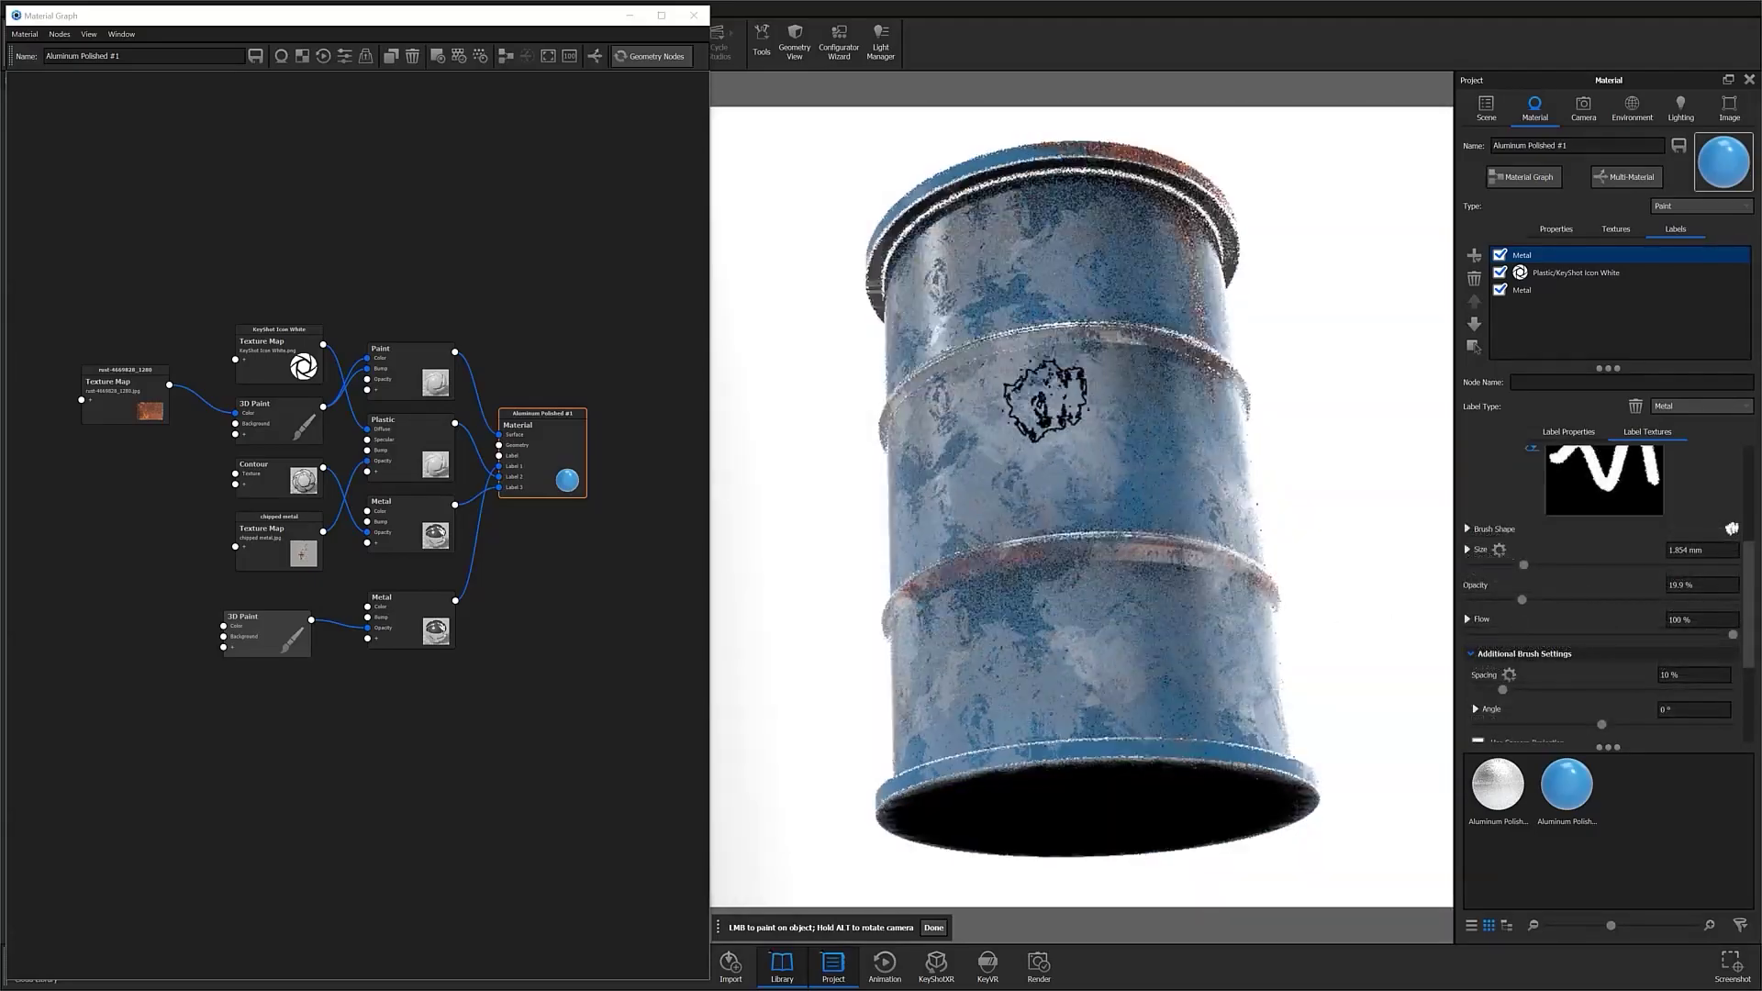
pyautogui.moveTo(1129, 463)
pyautogui.keyDown('alt'); pyautogui.mouseDown()
pyautogui.moveTo(1092, 649)
pyautogui.moveTo(945, 550)
pyautogui.moveTo(980, 424)
pyautogui.mouseUp(); pyautogui.keyUp('alt')
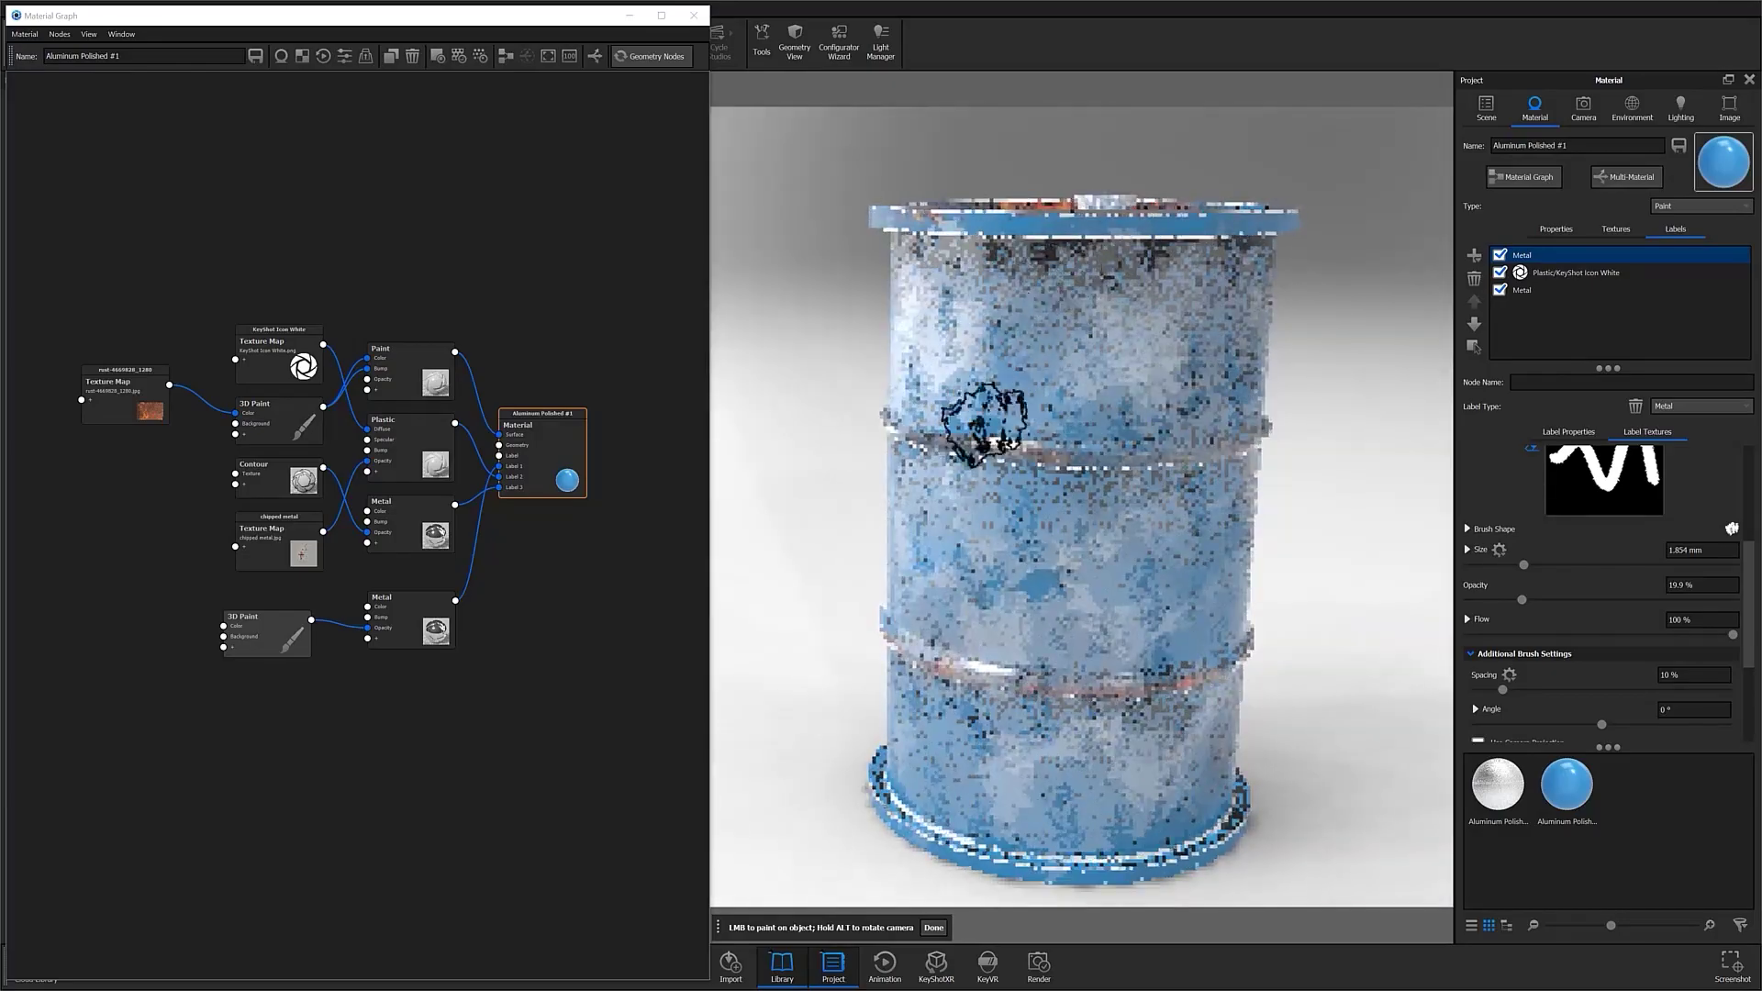
pyautogui.keyDown('alt'); pyautogui.moveTo(963, 706); pyautogui.dragTo(1308, 721); pyautogui.keyUp('alt')
pyautogui.moveTo(1064, 763)
pyautogui.keyDown('alt'); pyautogui.mouseDown()
pyautogui.moveTo(1153, 185)
pyautogui.moveTo(1212, 275)
pyautogui.moveTo(1132, 468)
pyautogui.moveTo(1246, 375)
pyautogui.moveTo(932, 307)
pyautogui.moveTo(1167, 595)
pyautogui.mouseUp(); pyautogui.keyUp('alt')
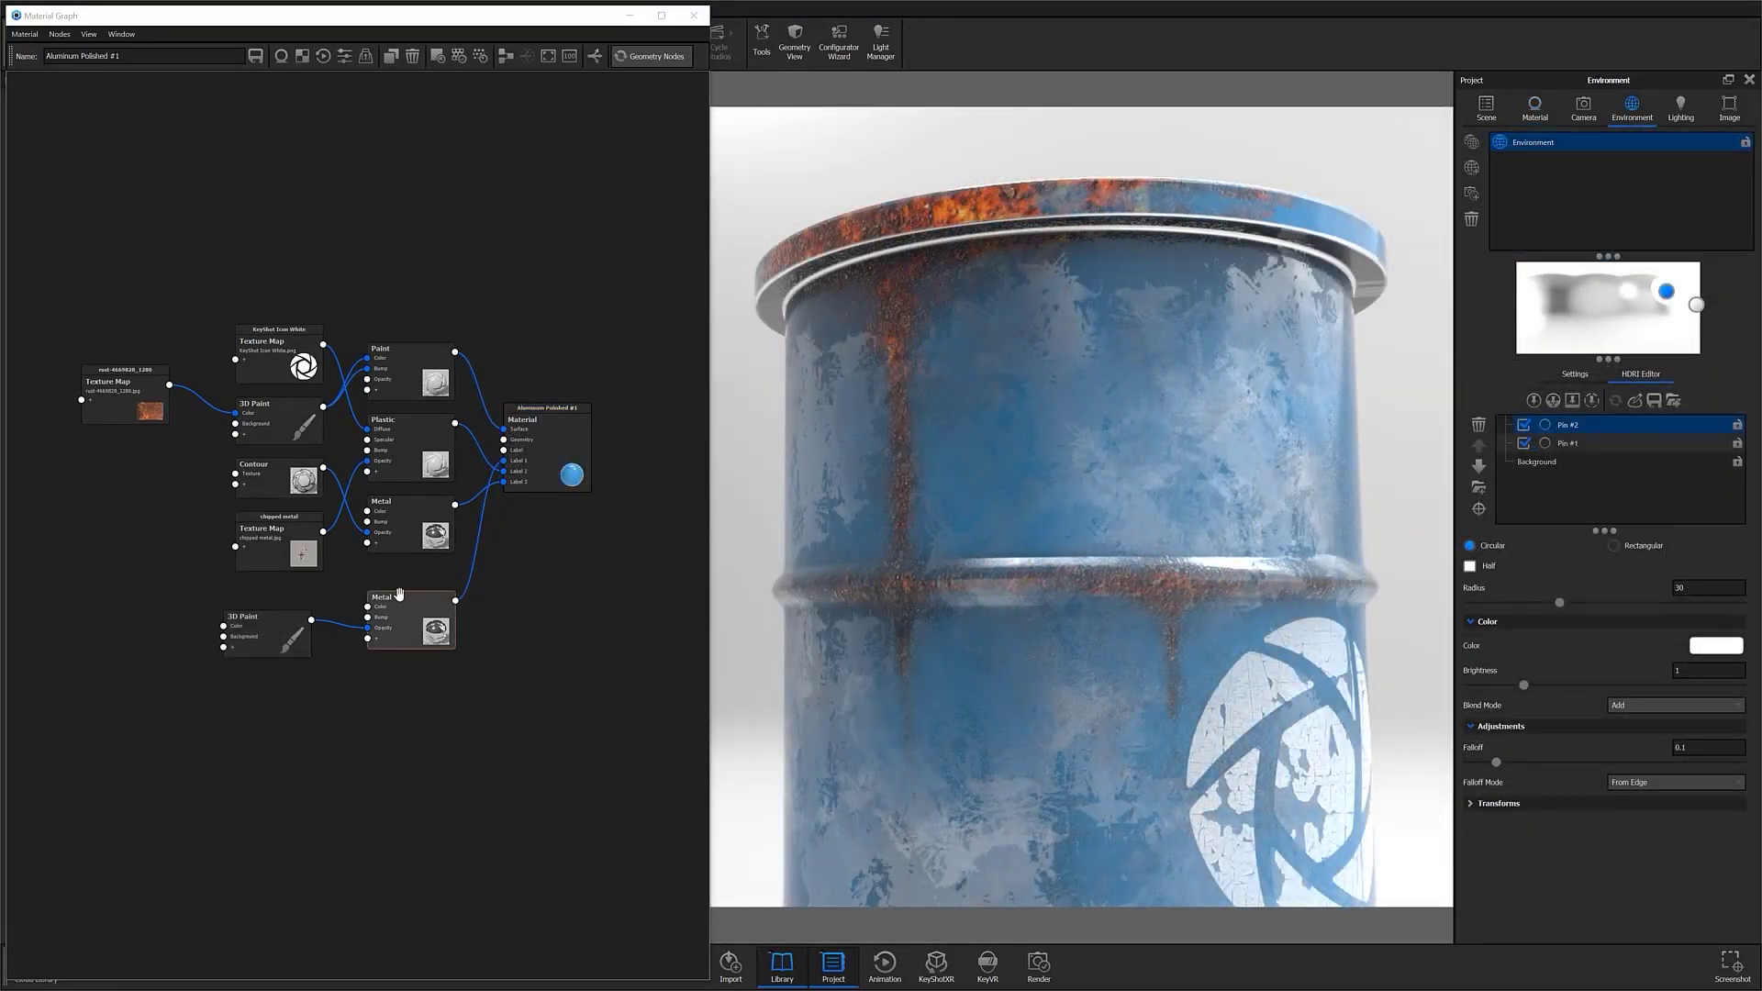
# Open the properties of the painted Metal label and raise its roughness to 0.184.
pyautogui.doubleClick(419, 614)
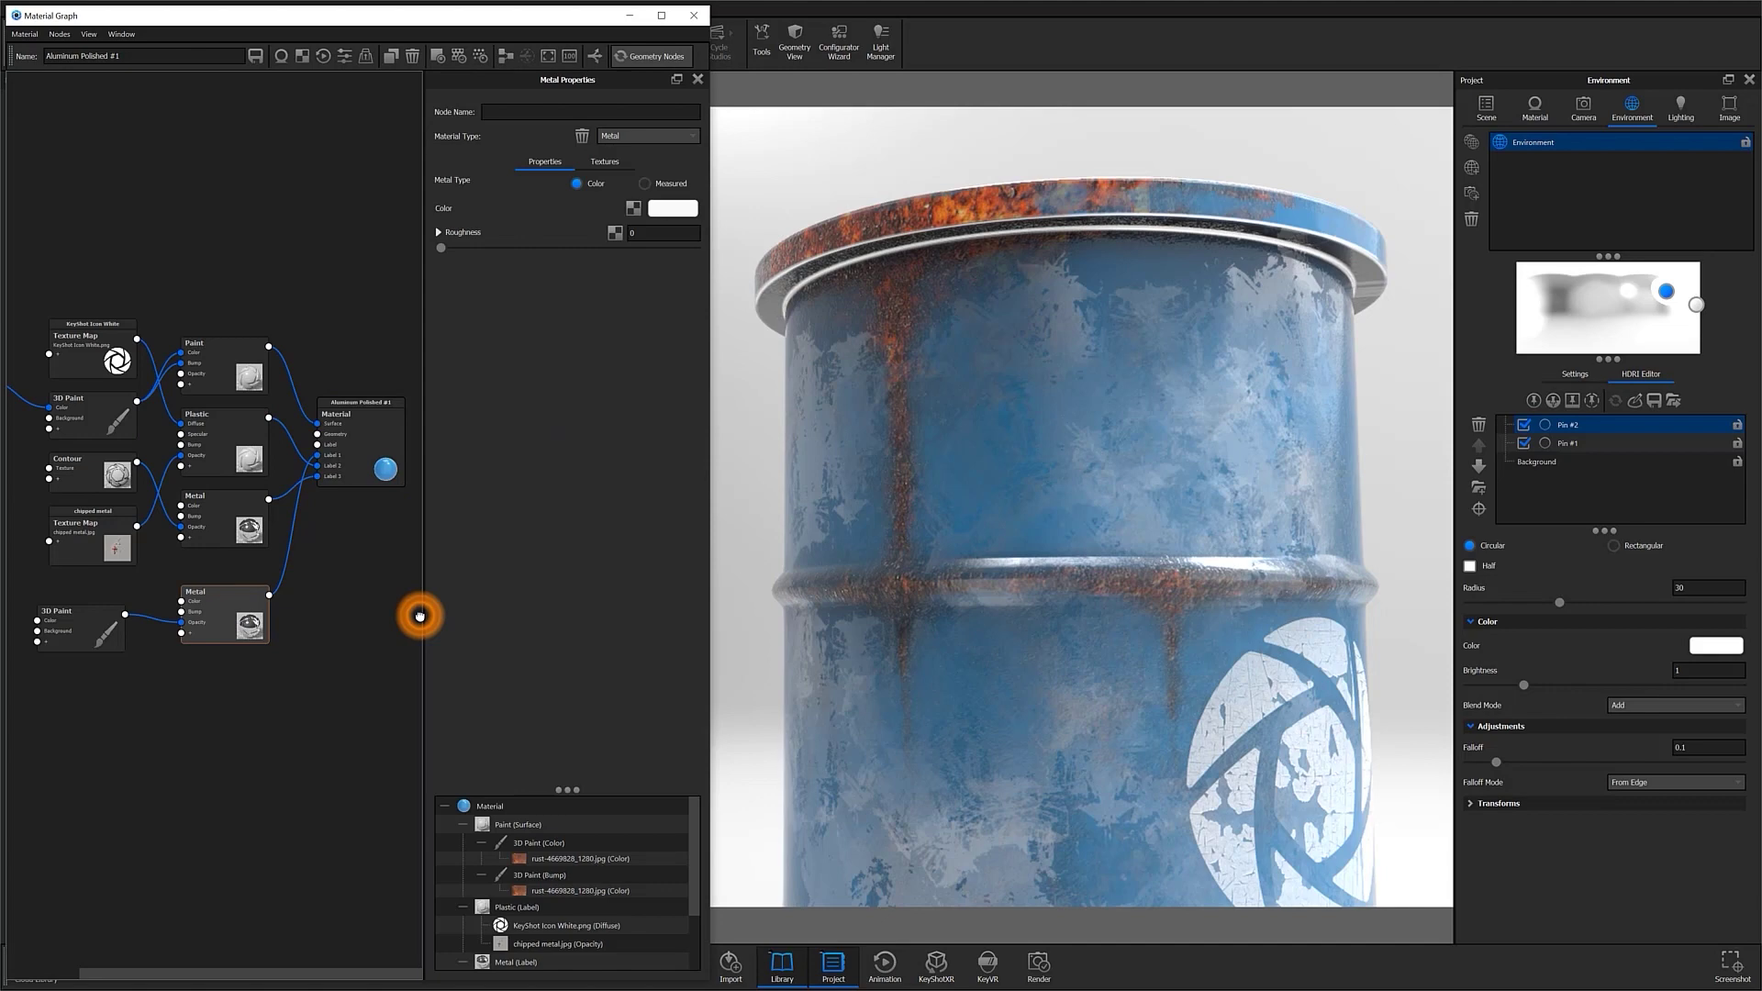
pyautogui.click(441, 251)
pyautogui.moveTo(447, 255); pyautogui.dragTo(596, 275)
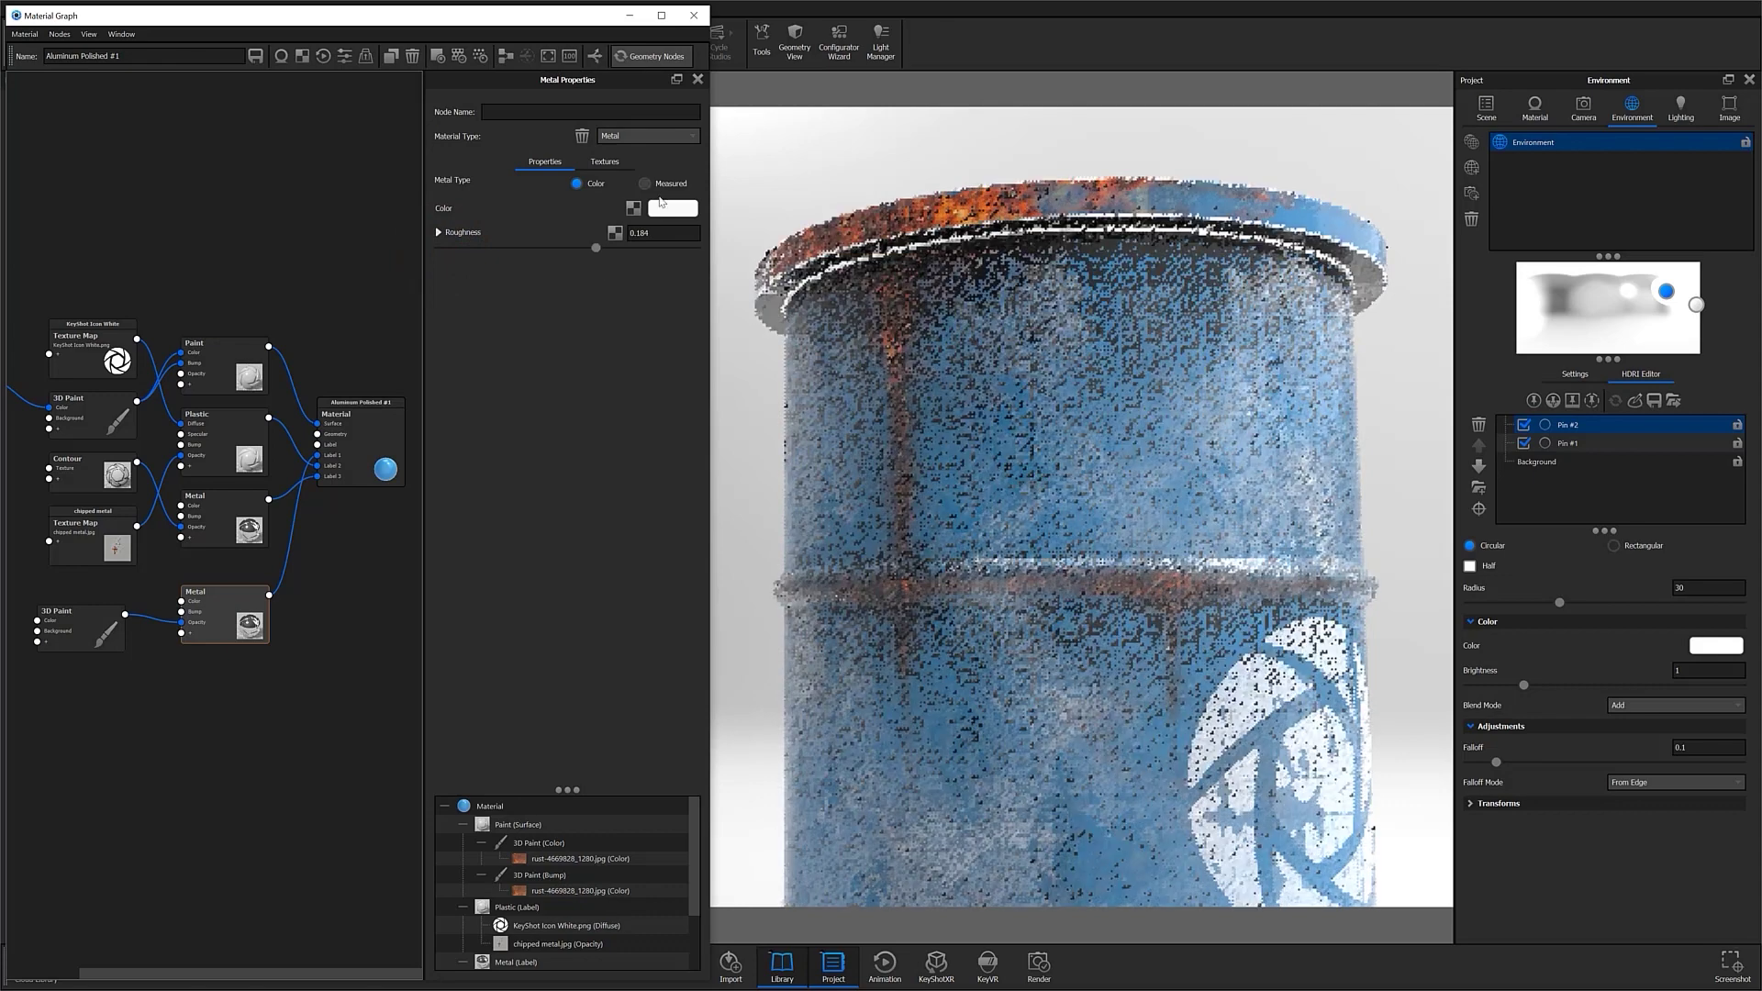
# Change the painted Metal label's color to light blue, #4AC1E1.
pyautogui.click(664, 208)
pyautogui.click(1580, 634)
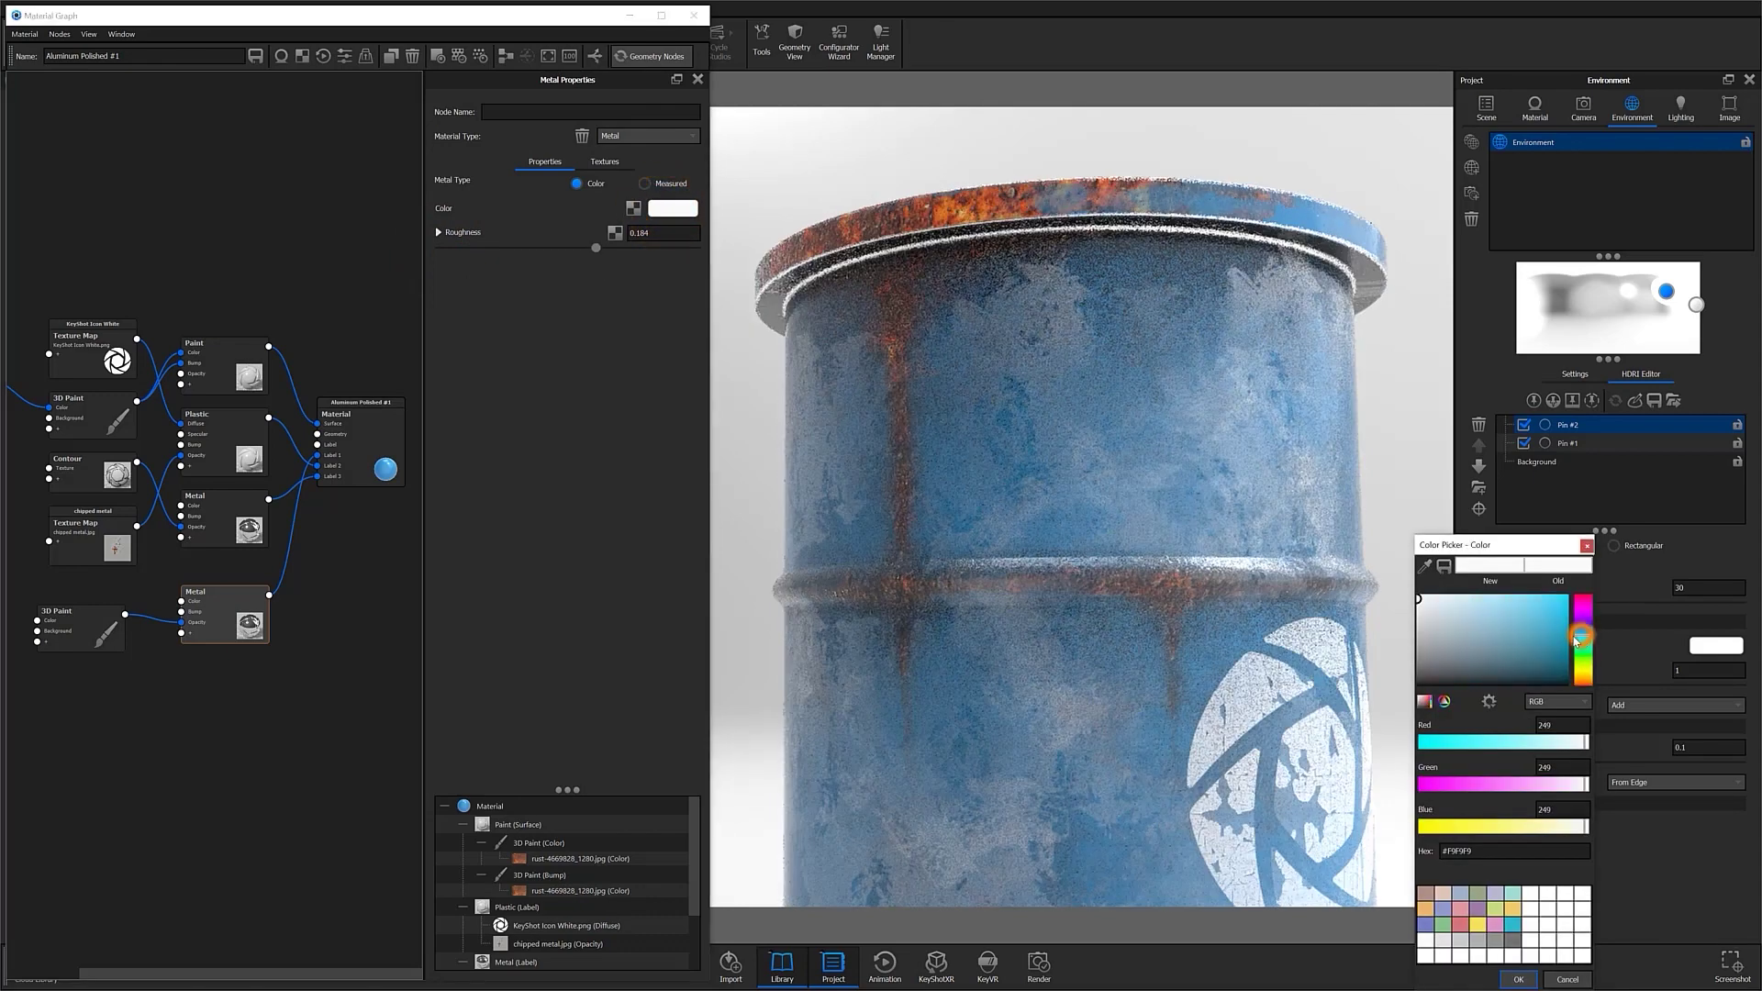
pyautogui.click(1550, 642)
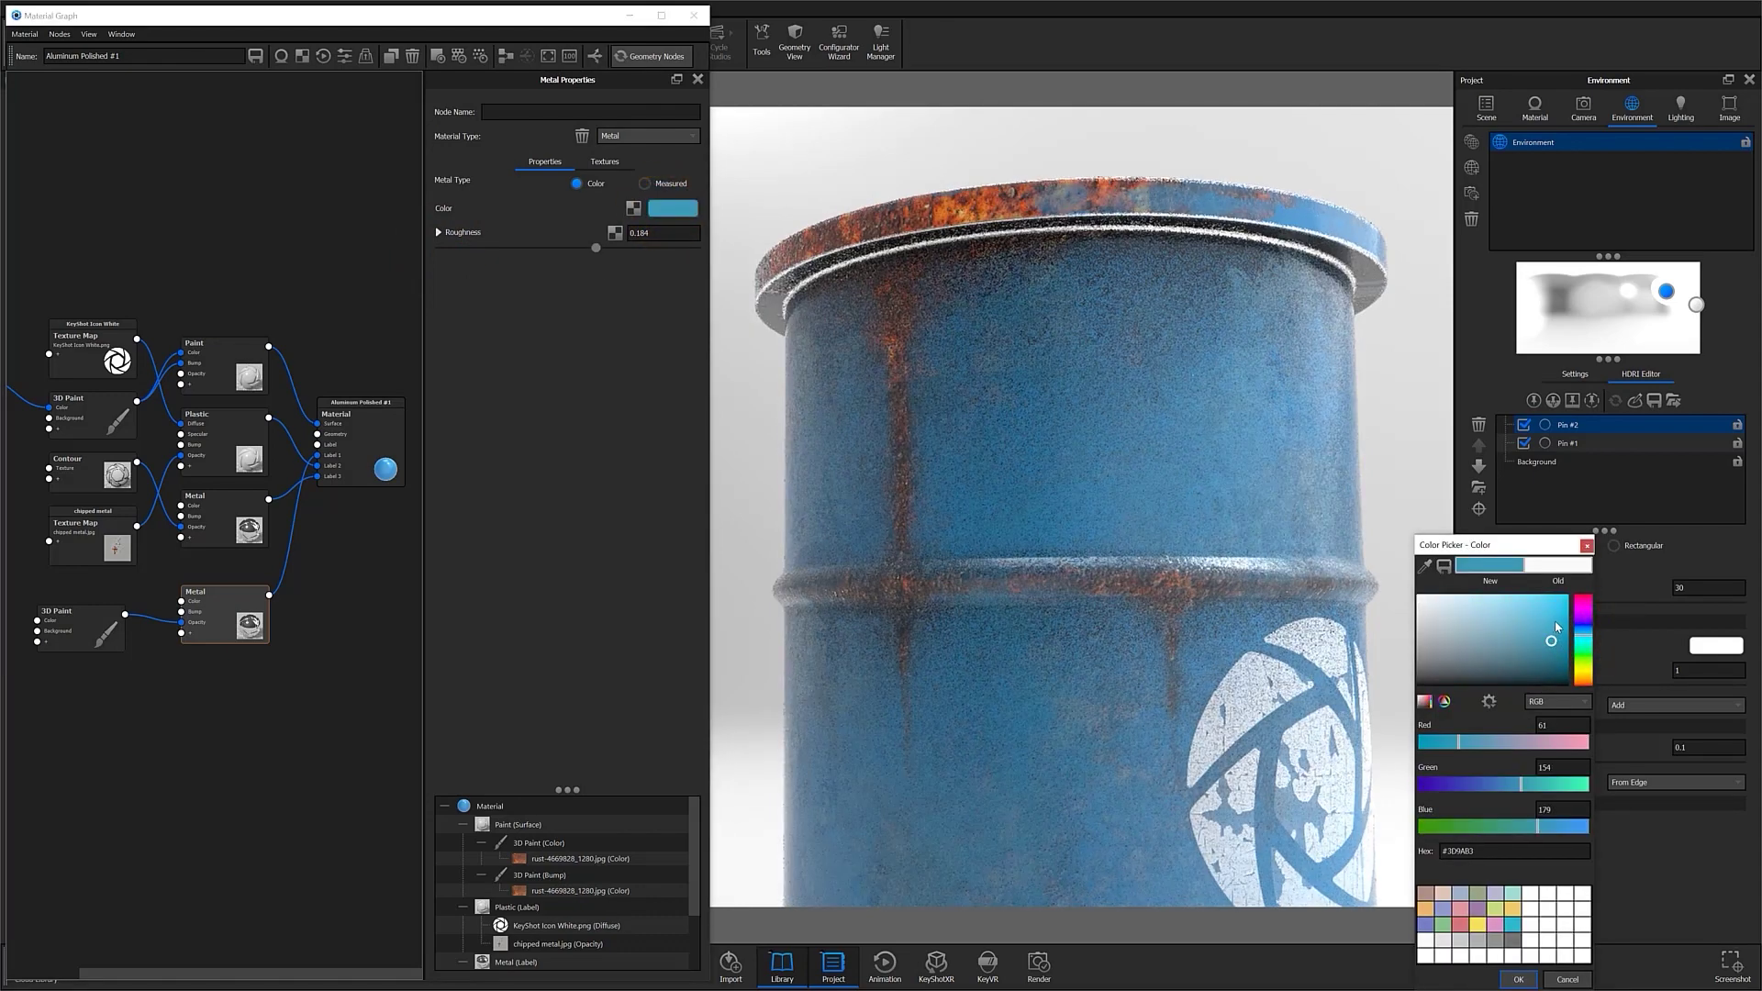
pyautogui.click(1552, 615)
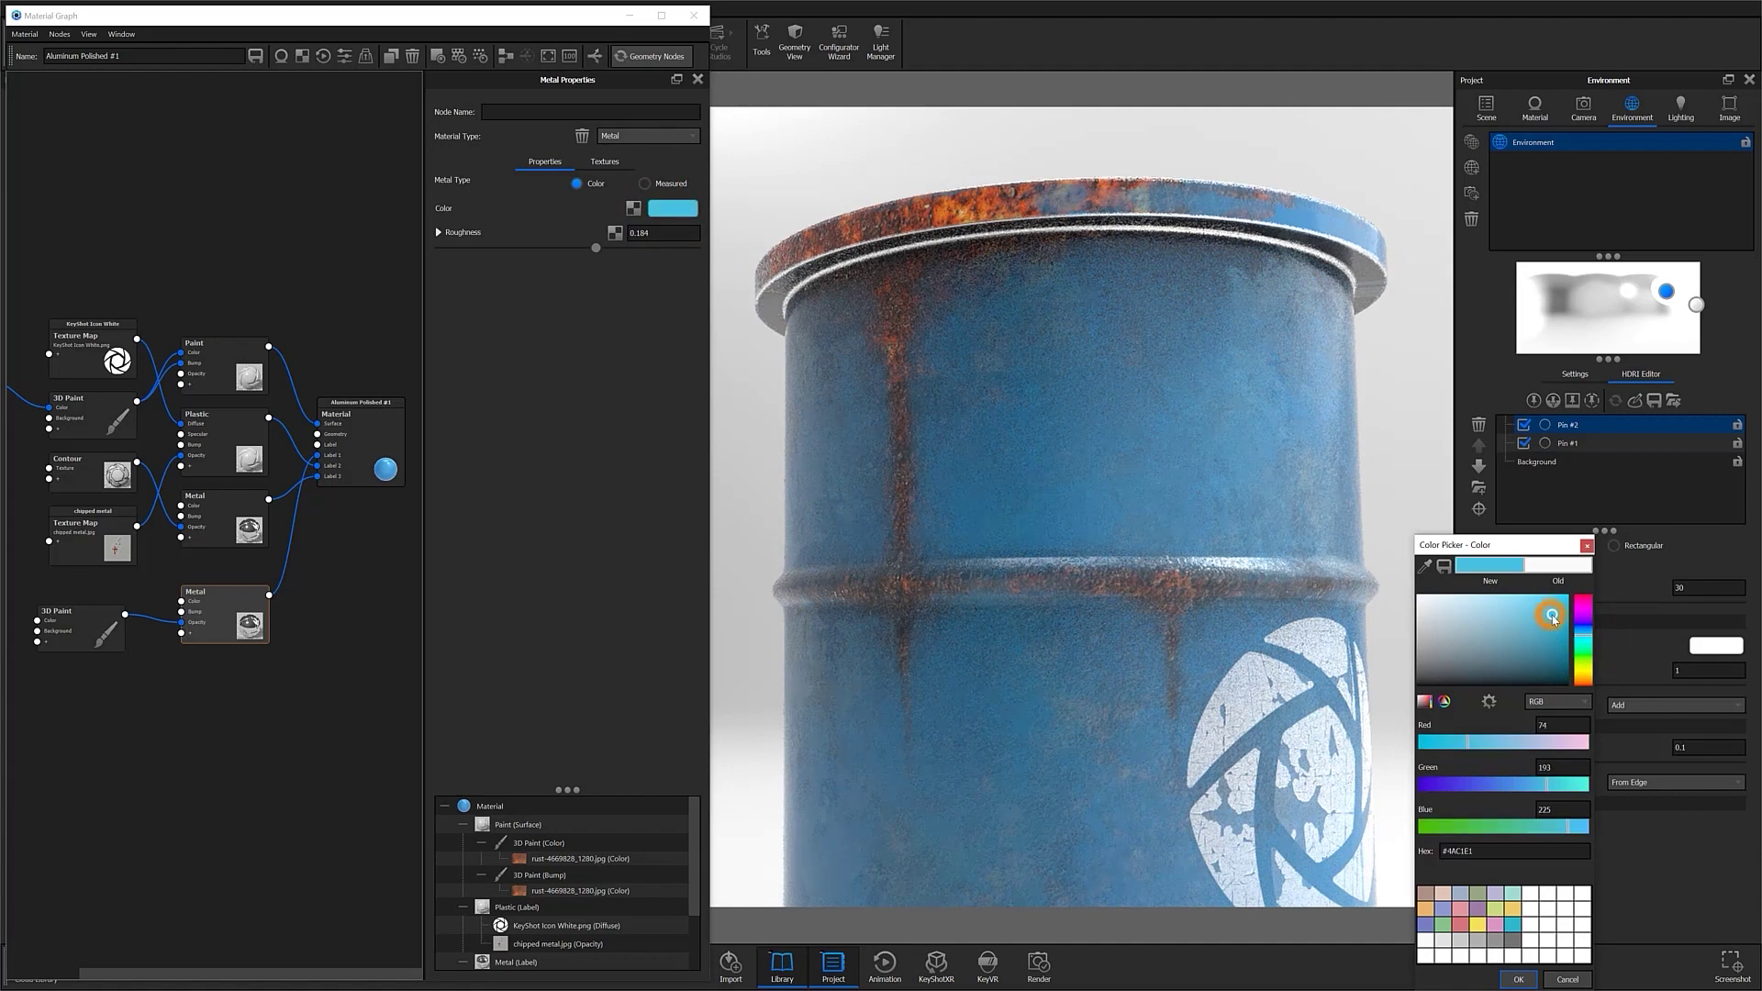
pyautogui.click(1518, 979)
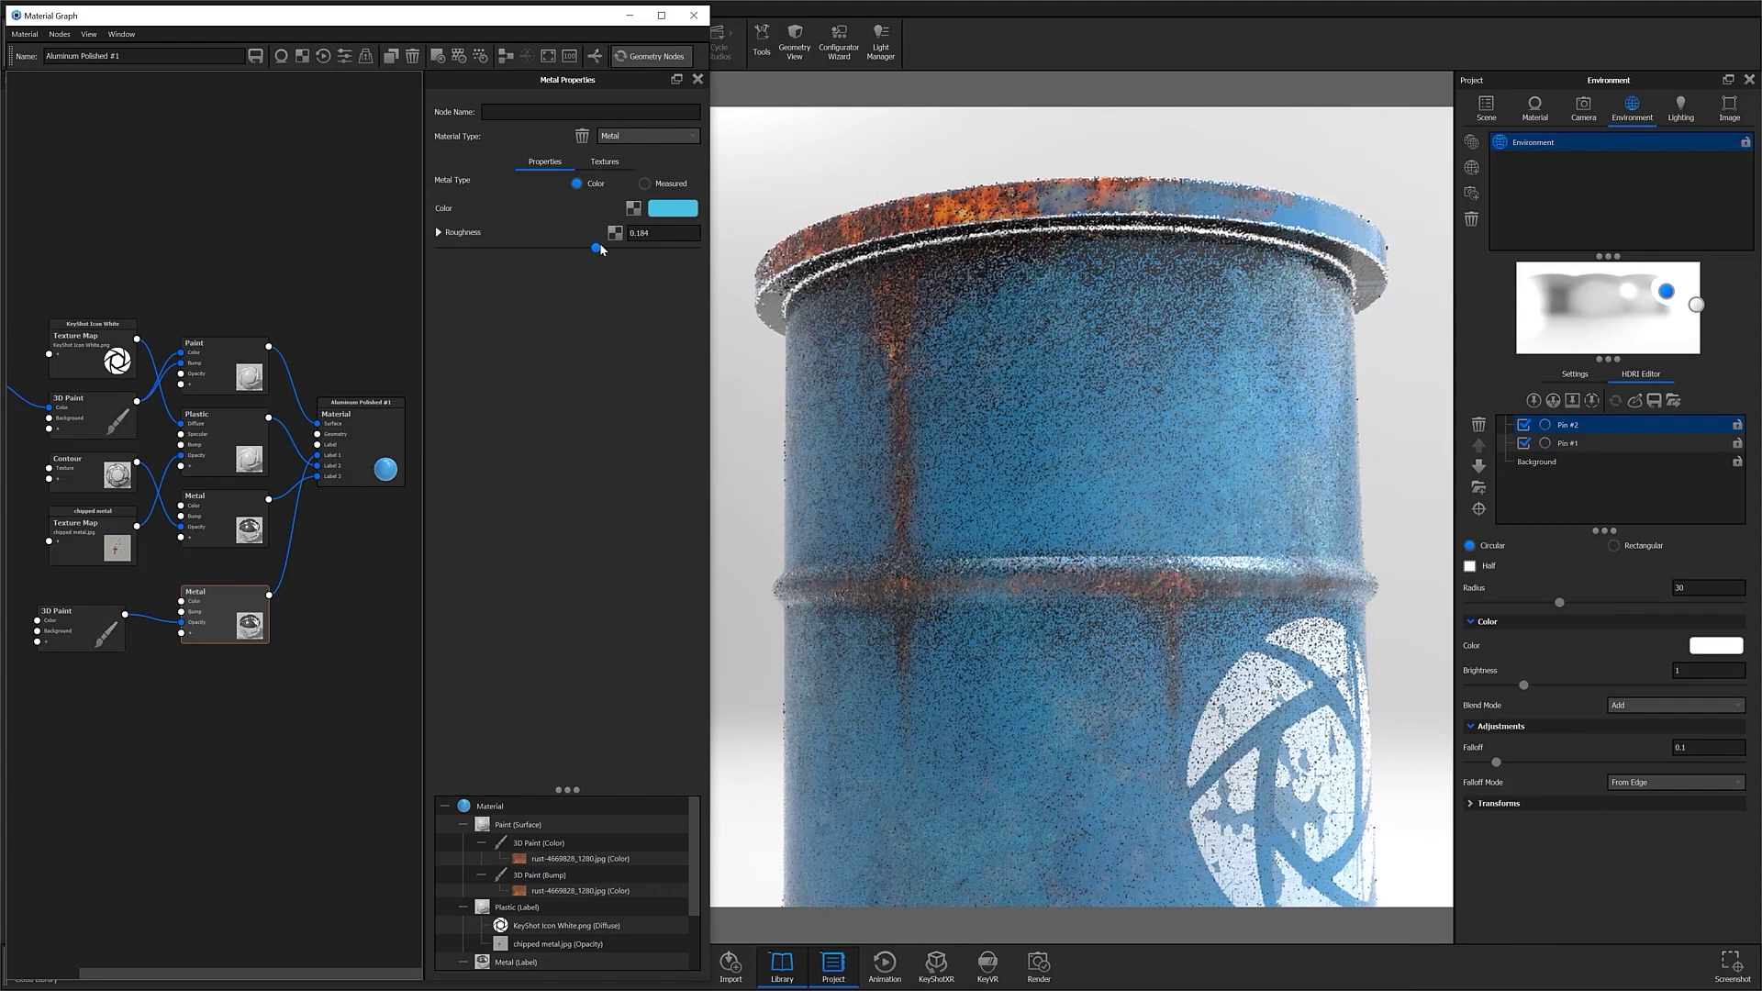
# Set the painted Metal label's roughness to 0.15 and connect its 3D Paint node to the bump input.
pyautogui.moveTo(661, 231); pyautogui.dragTo(514, 235)
pyautogui.write('0.15')
pyautogui.press('Return')
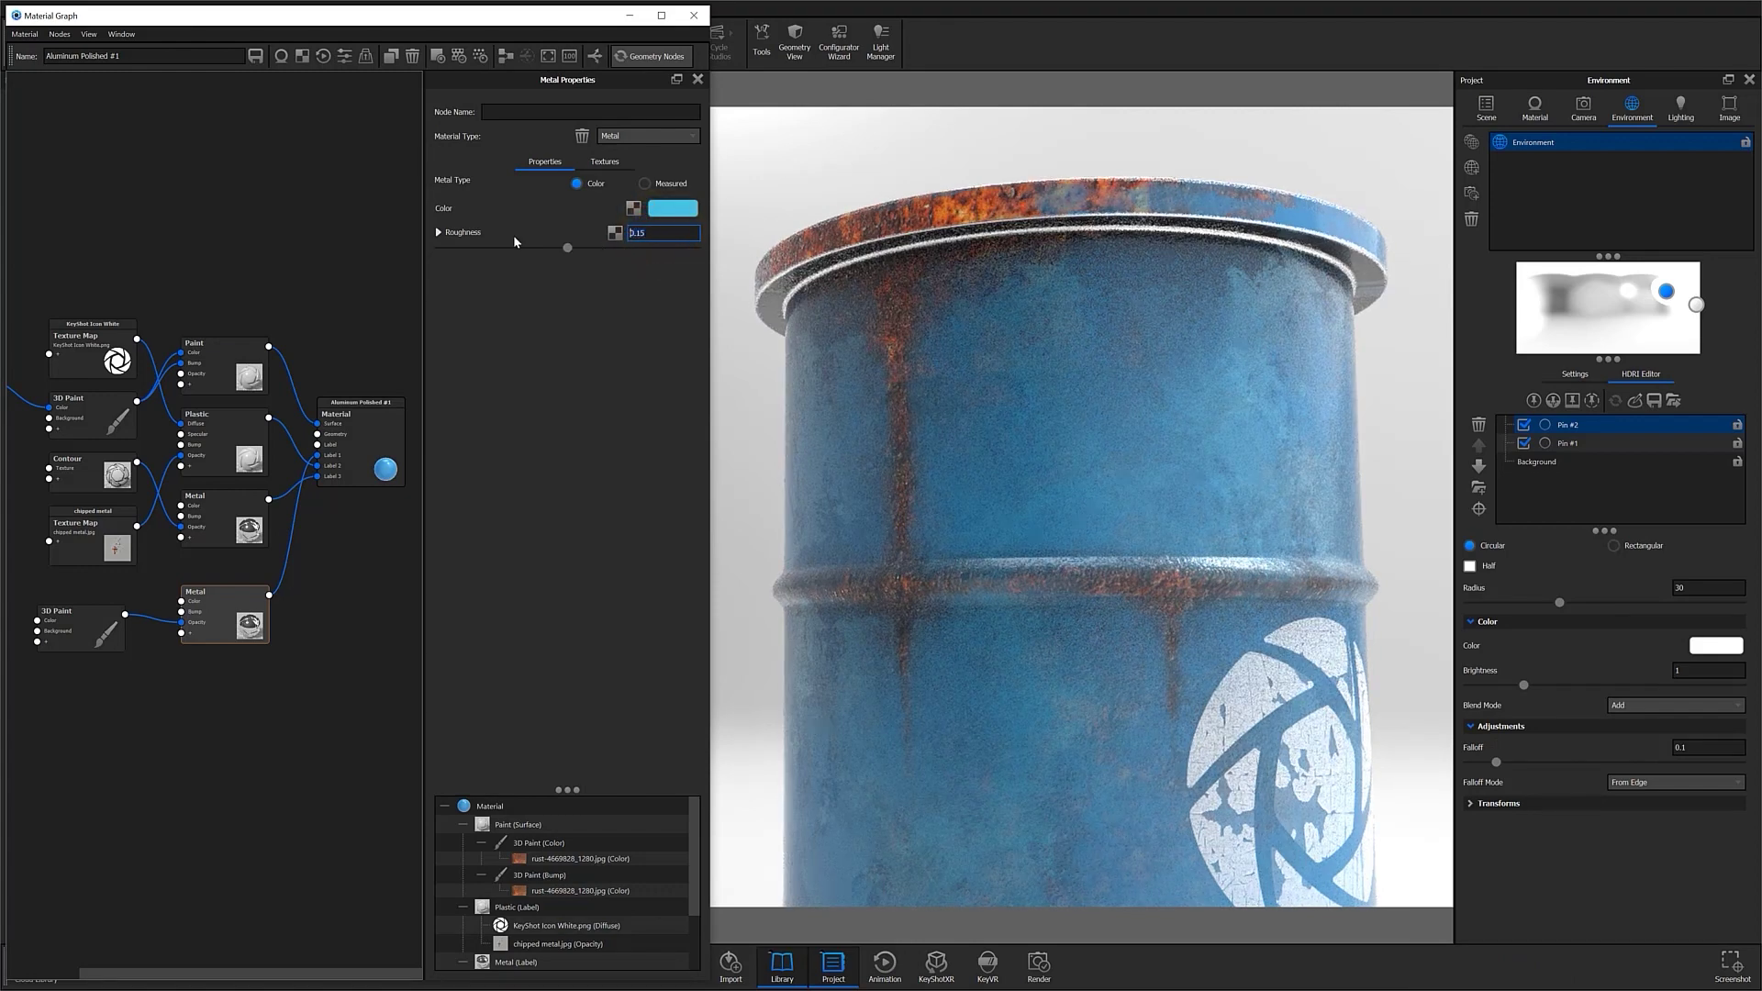
pyautogui.moveTo(126, 619); pyautogui.dragTo(181, 613)
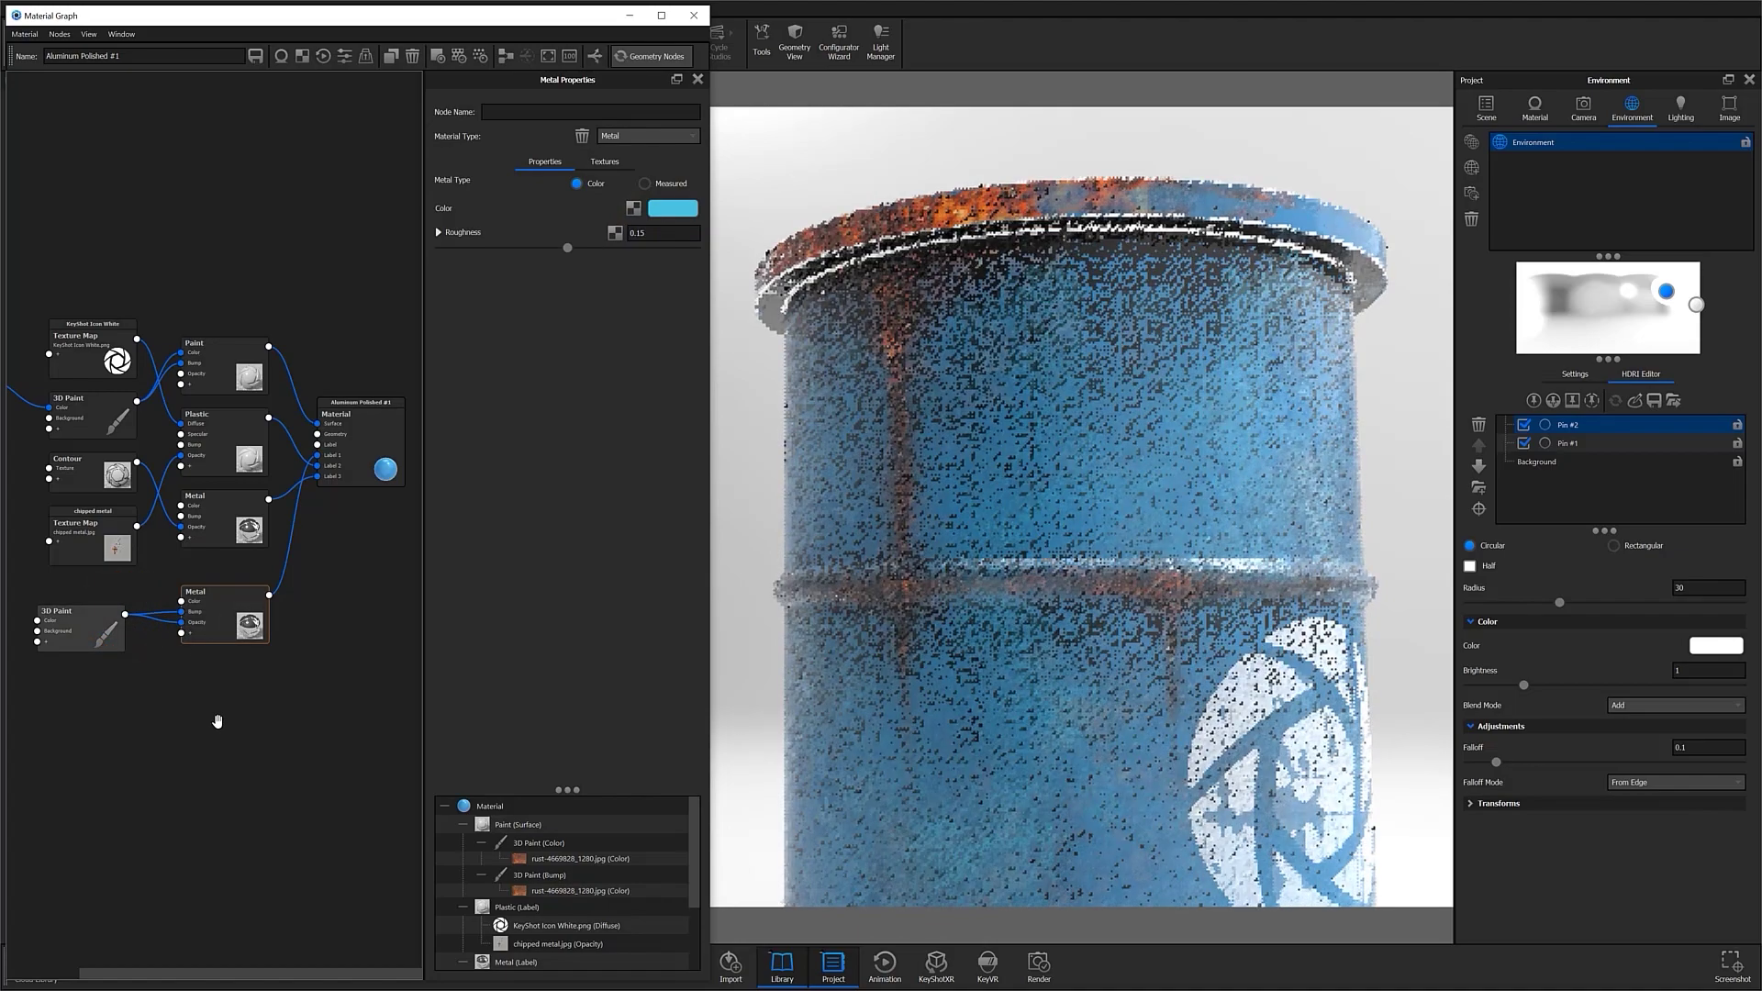
# Examine the worn paint and rust on the barrel's body and lid up close and from several angles.
pyautogui.moveTo(1219, 394); pyautogui.dragTo(1328, 674)
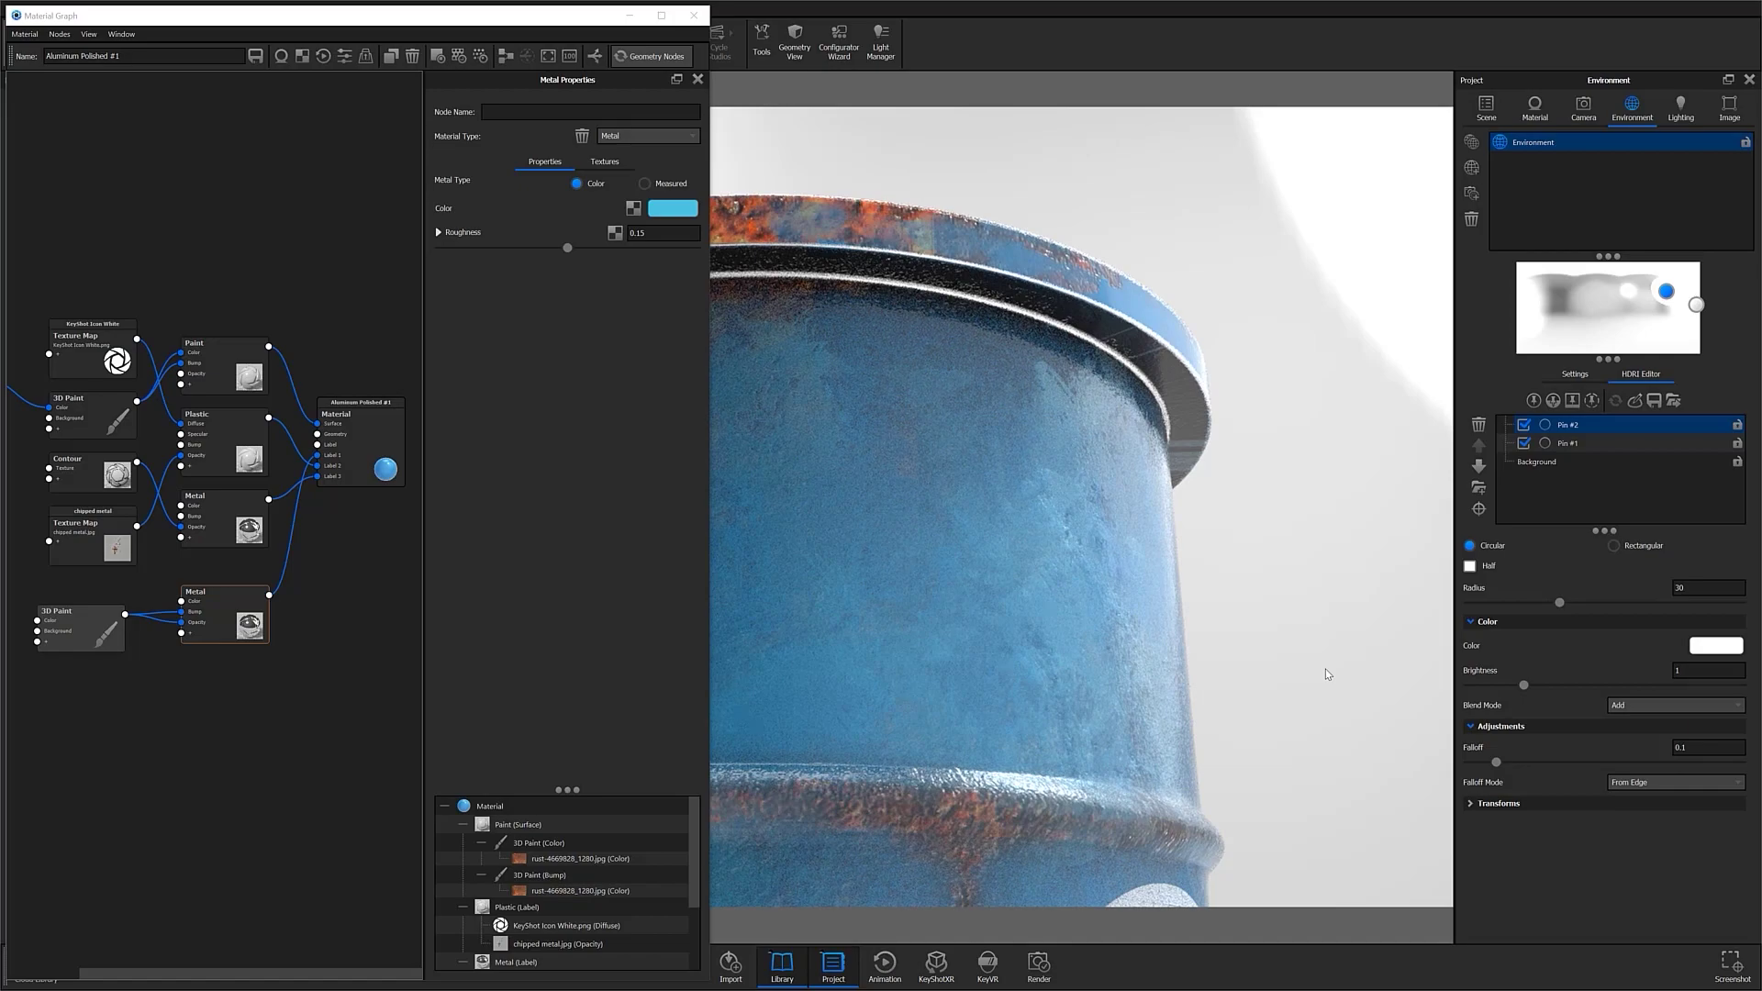
pyautogui.moveTo(1326, 669)
pyautogui.mouseDown()
pyautogui.moveTo(1192, 569)
pyautogui.moveTo(1337, 618)
pyautogui.mouseUp()
pyautogui.scroll(-6, 1337, 619)
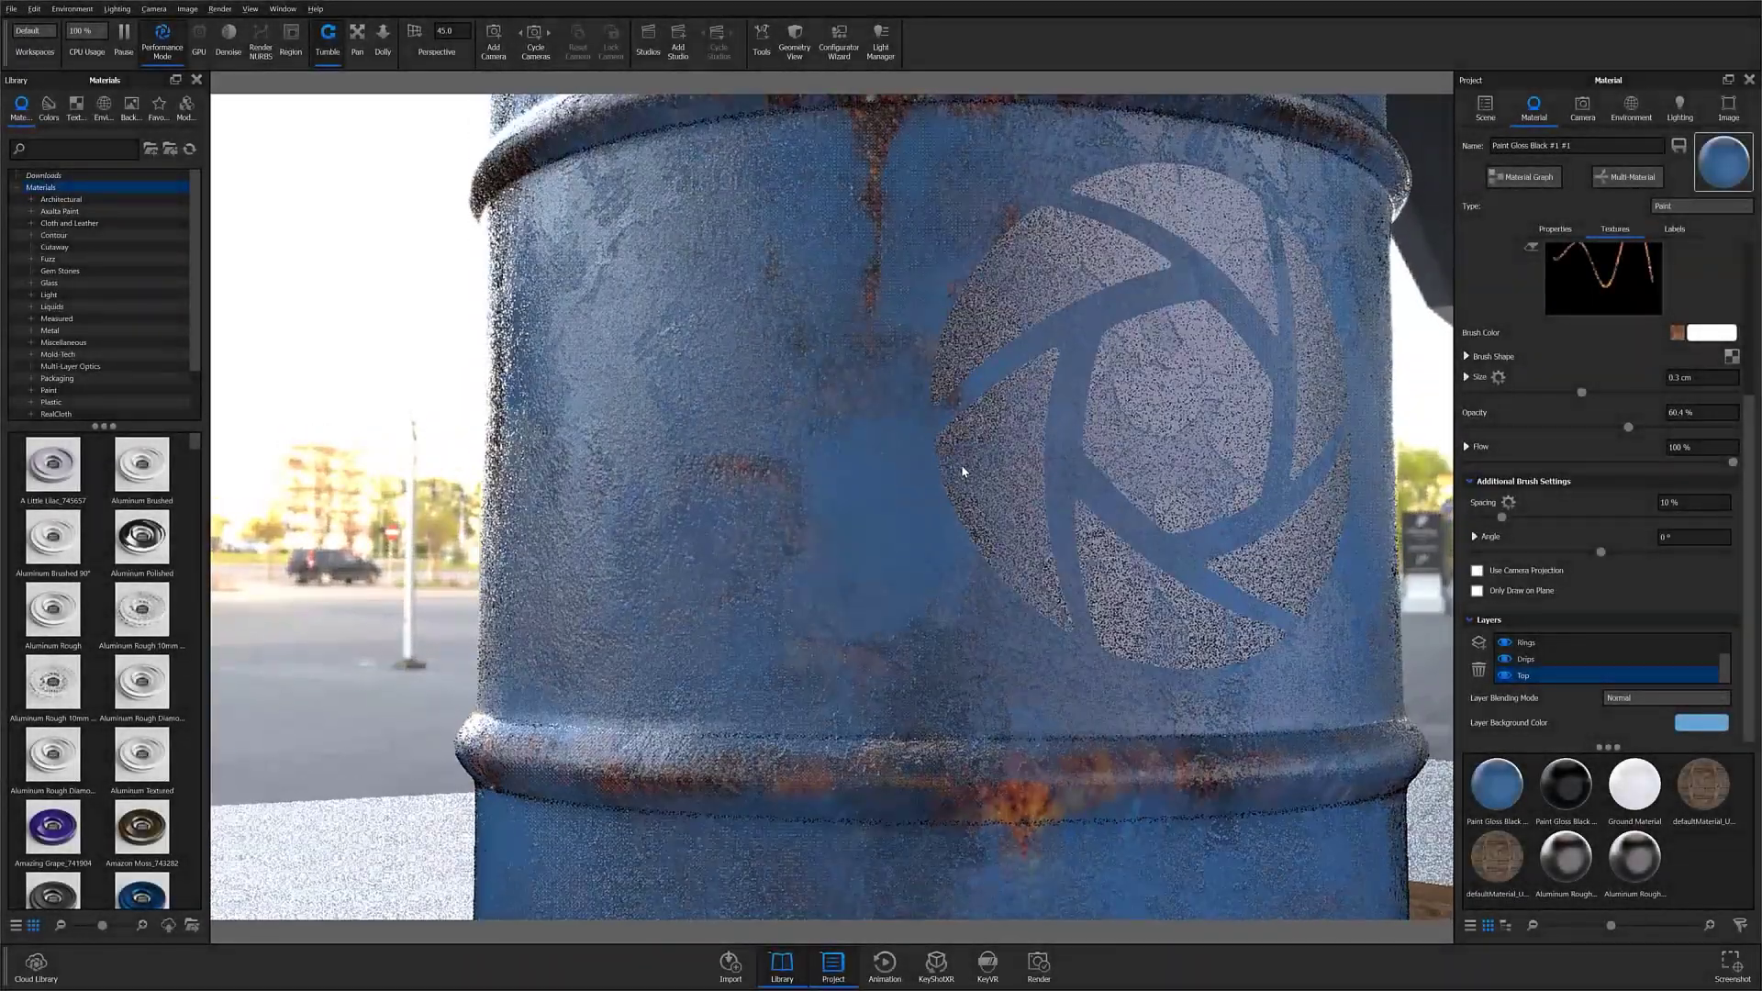
pyautogui.moveTo(961, 472); pyautogui.dragTo(970, 860, button='middle')
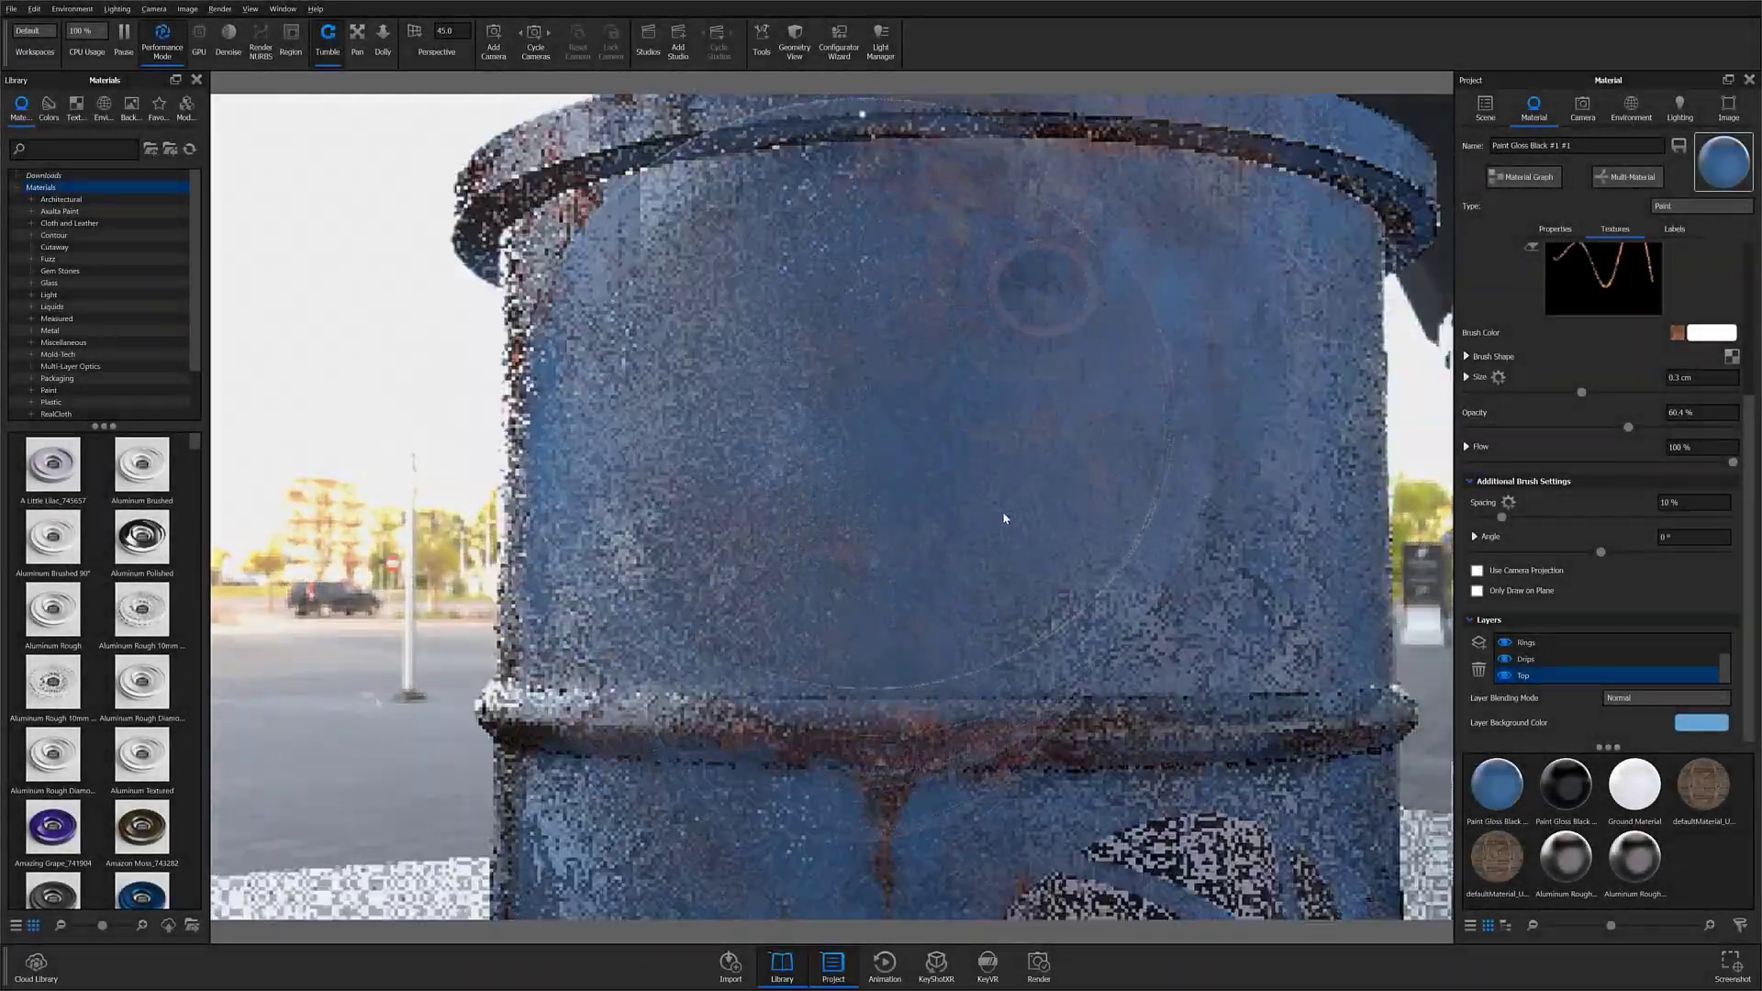
pyautogui.moveTo(1003, 515); pyautogui.dragTo(680, 849)
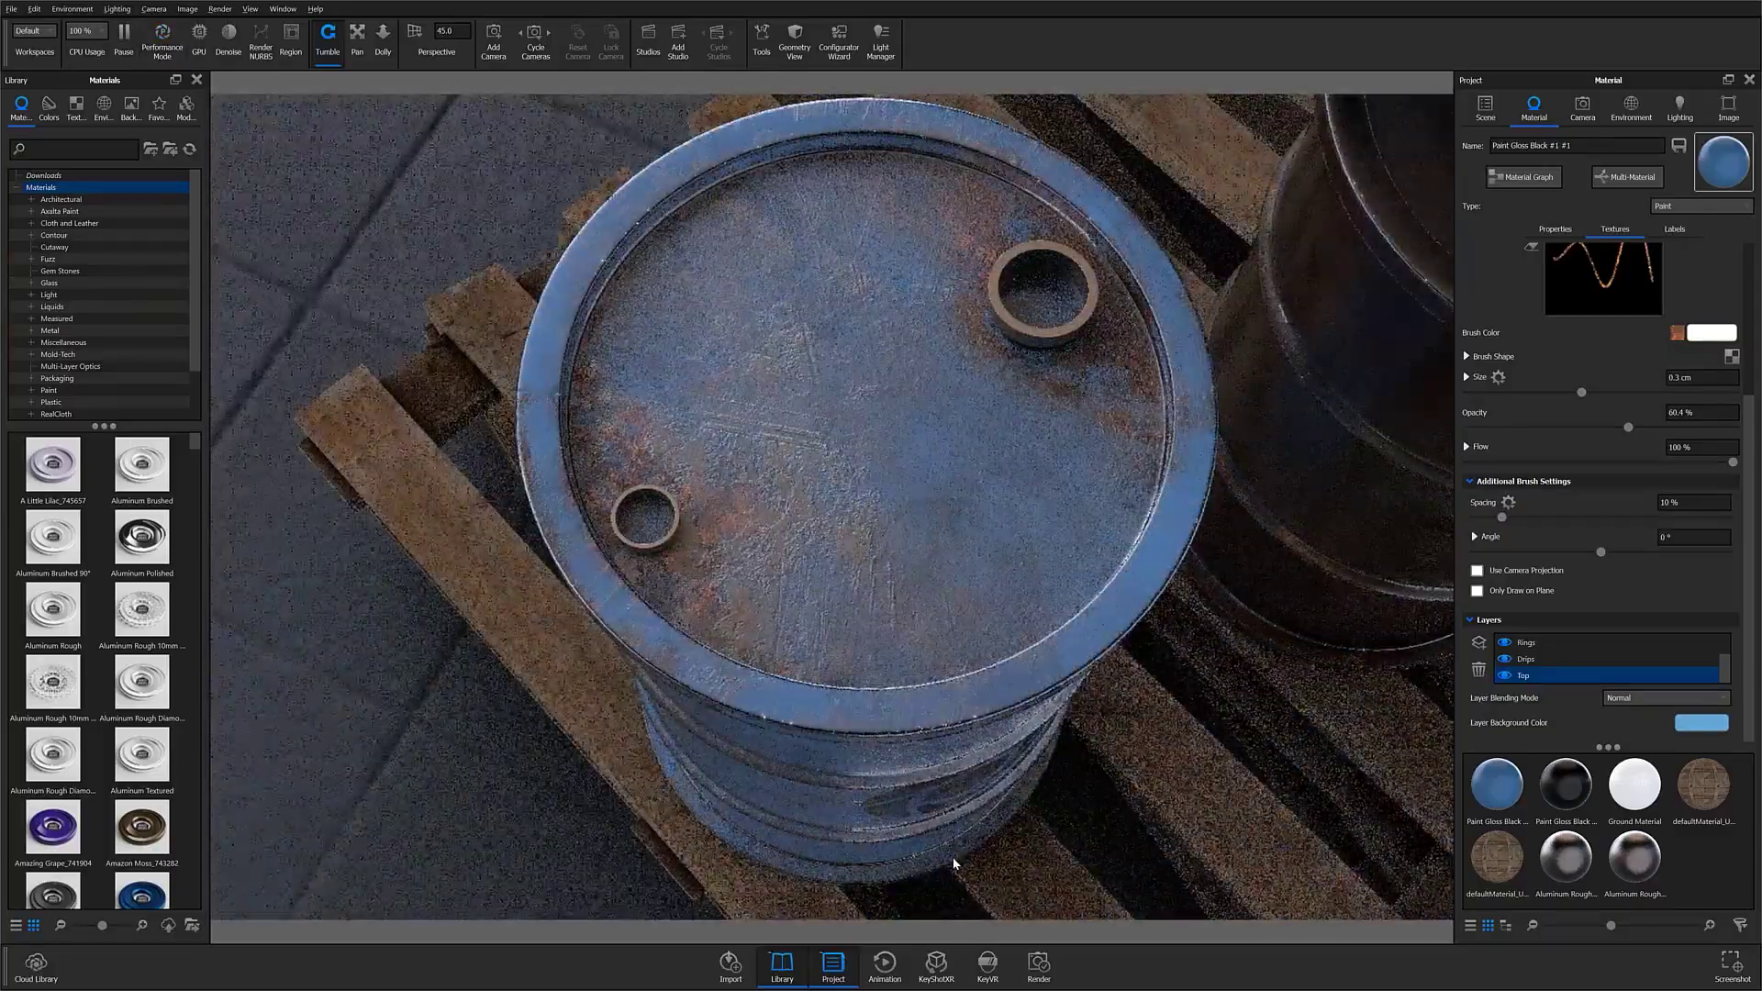
pyautogui.moveTo(954, 863); pyautogui.dragTo(965, 685)
pyautogui.scroll(-3, 965, 685)
pyautogui.moveTo(965, 684); pyautogui.dragTo(969, 649, button='middle')
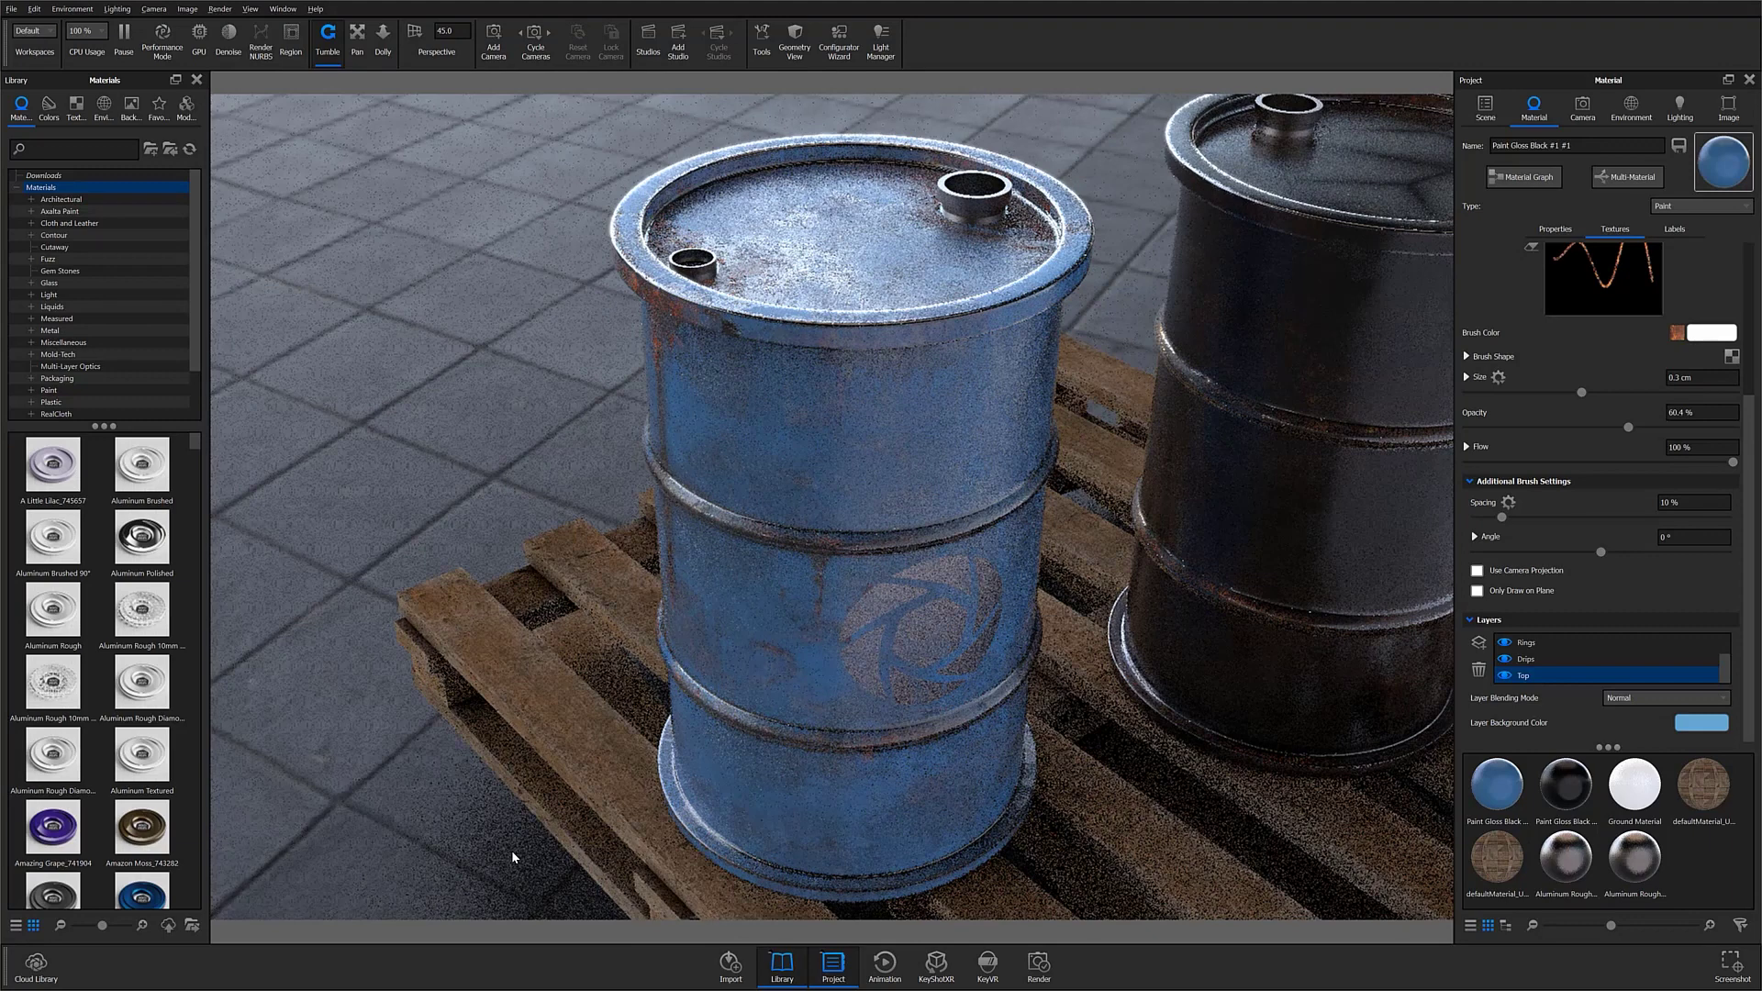